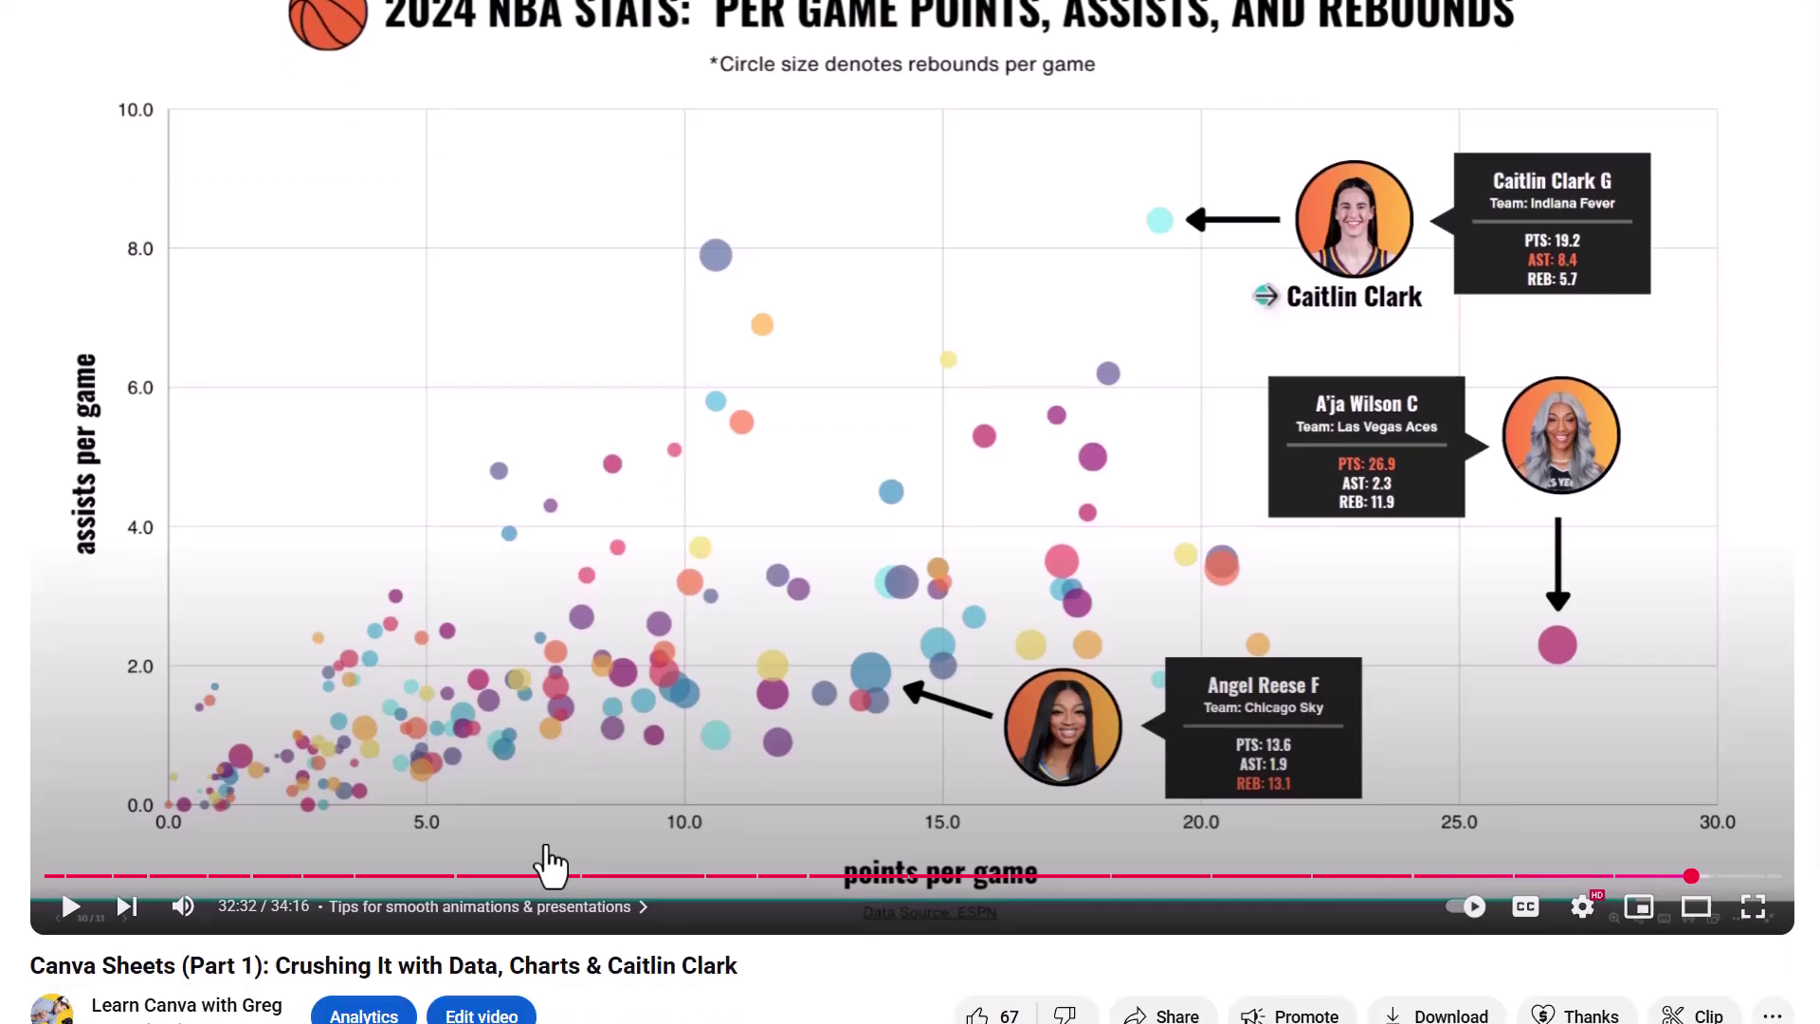
{"action": "scroll", "coordinate": [546, 844], "scroll_direction": "down", "scroll_amount": 4}
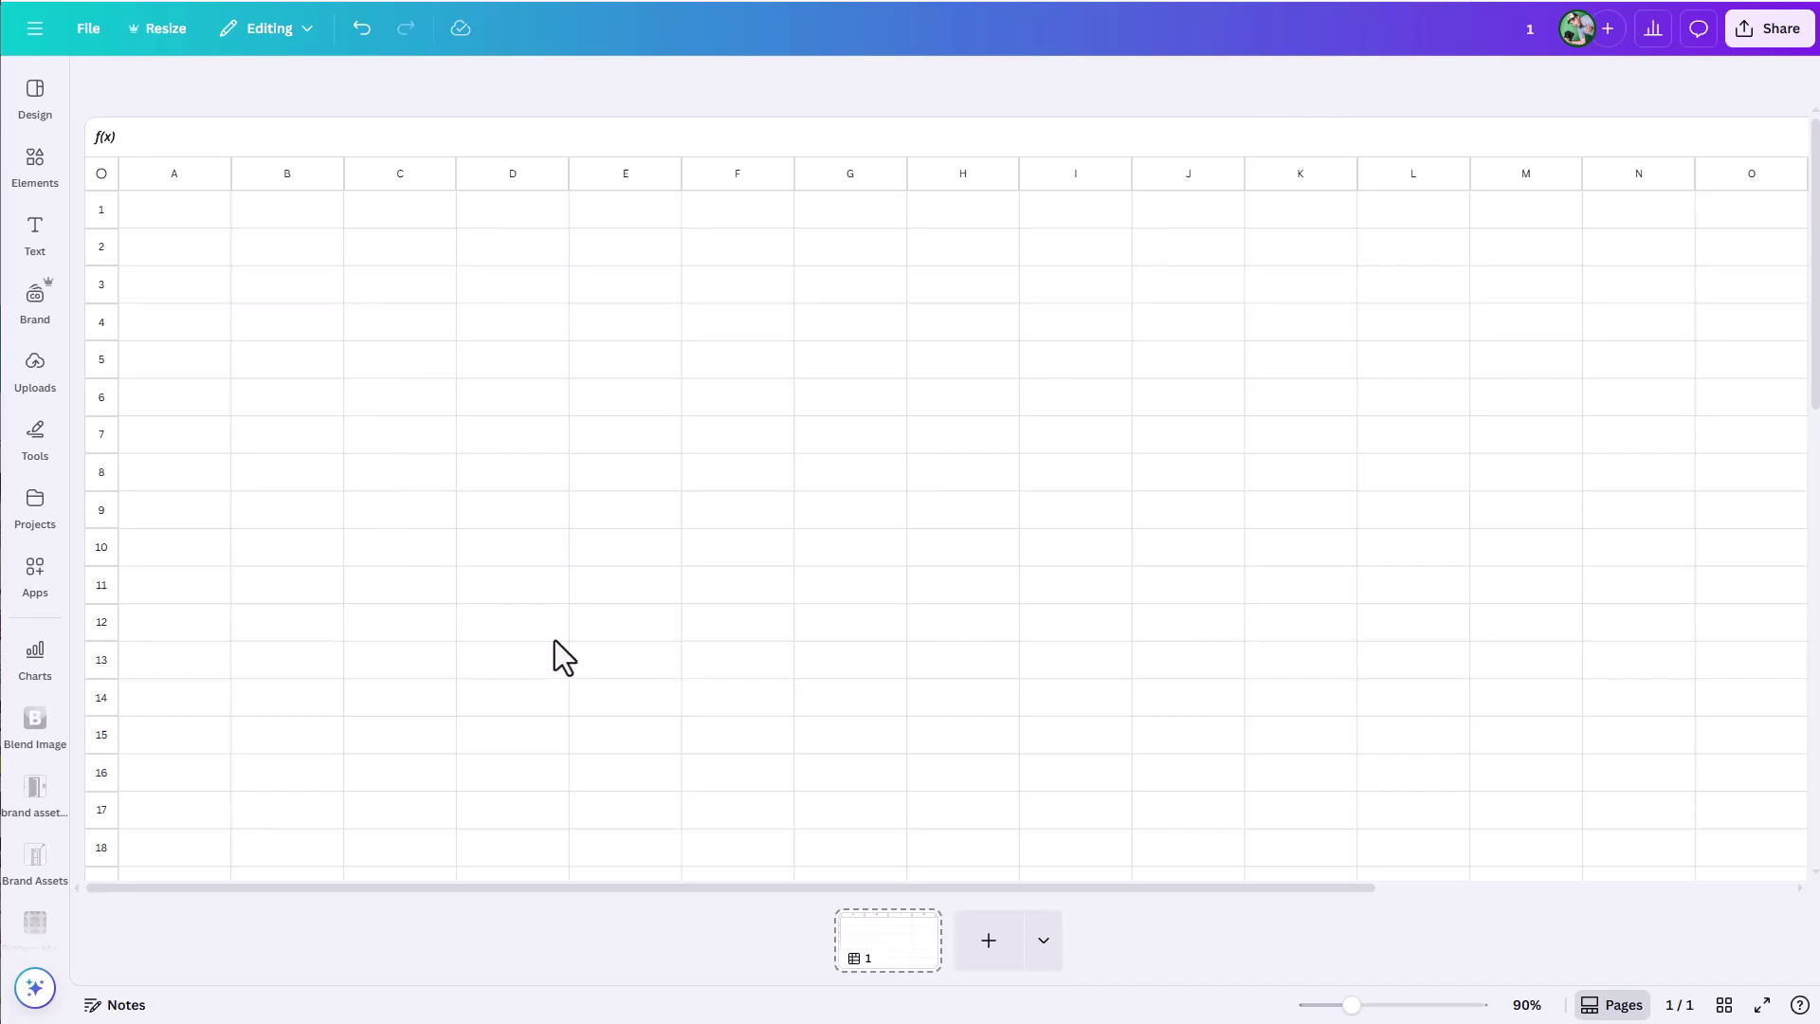
Add a blank page 2, then add a Sheet as page 3 from the add-page menu.
{"action": "left_click", "coordinate": [995, 961]}
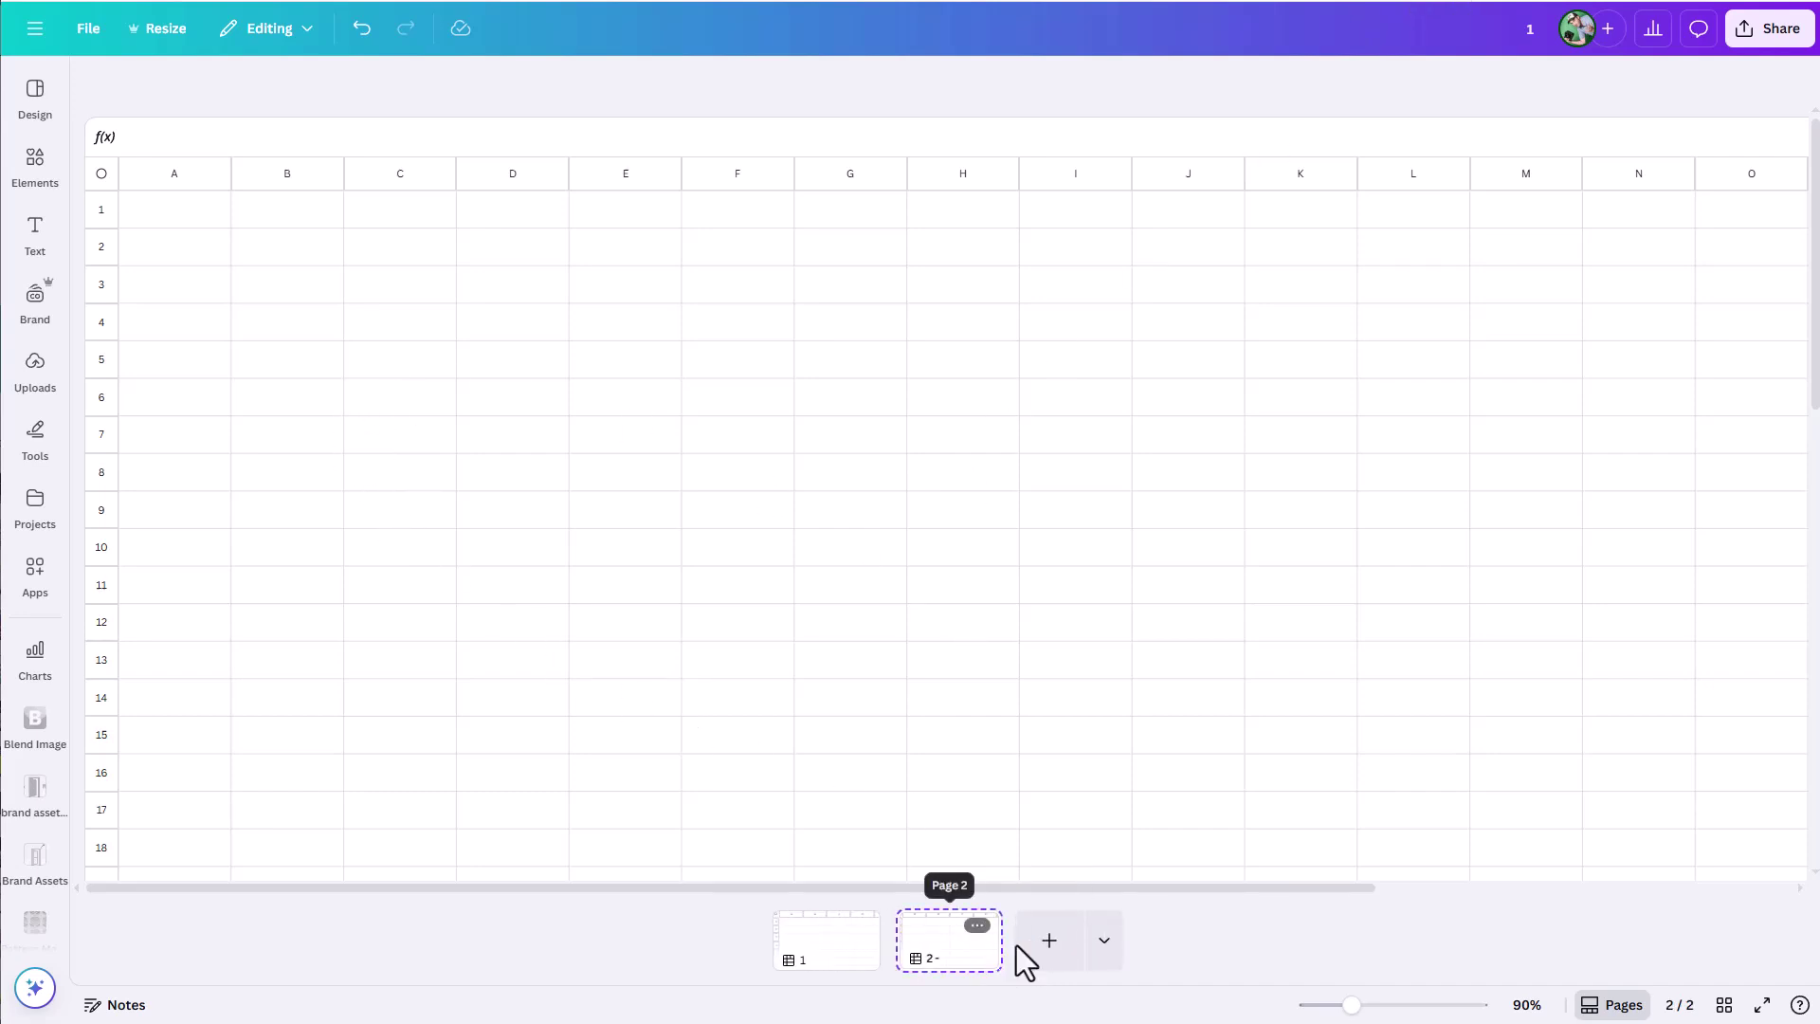
{"action": "left_click", "coordinate": [1103, 948]}
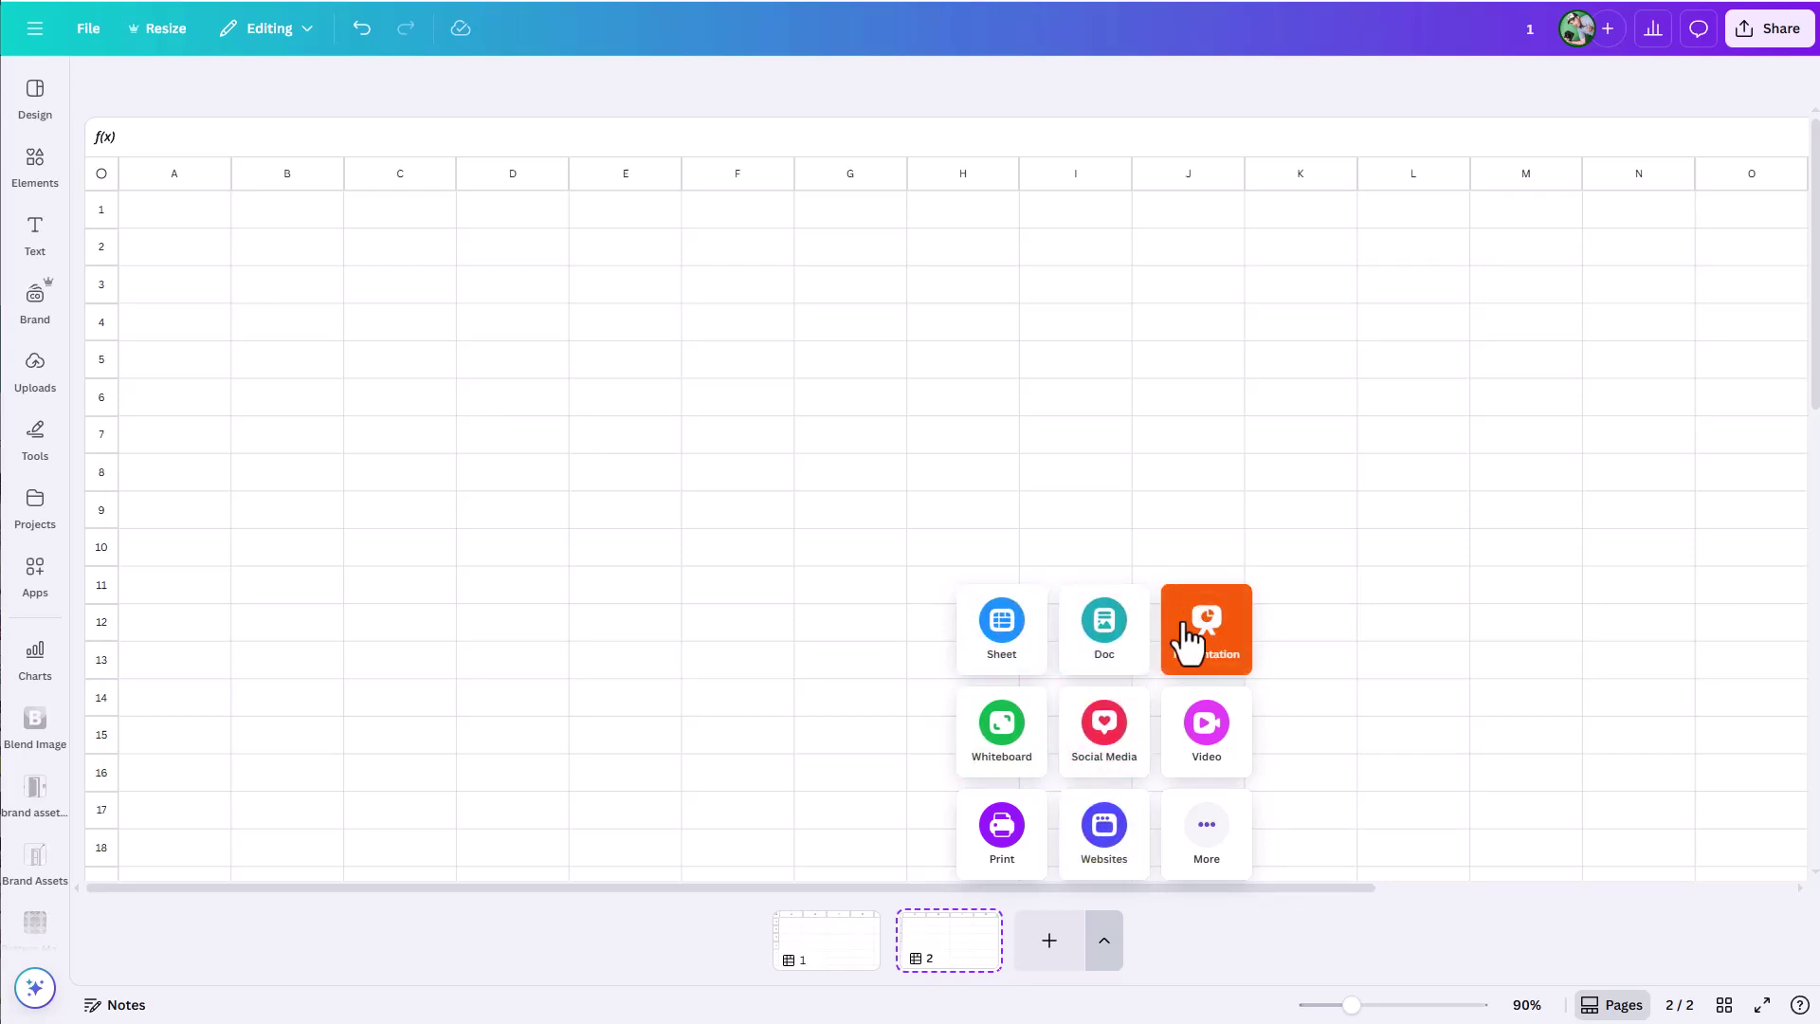
{"action": "left_click", "coordinate": [1009, 643]}
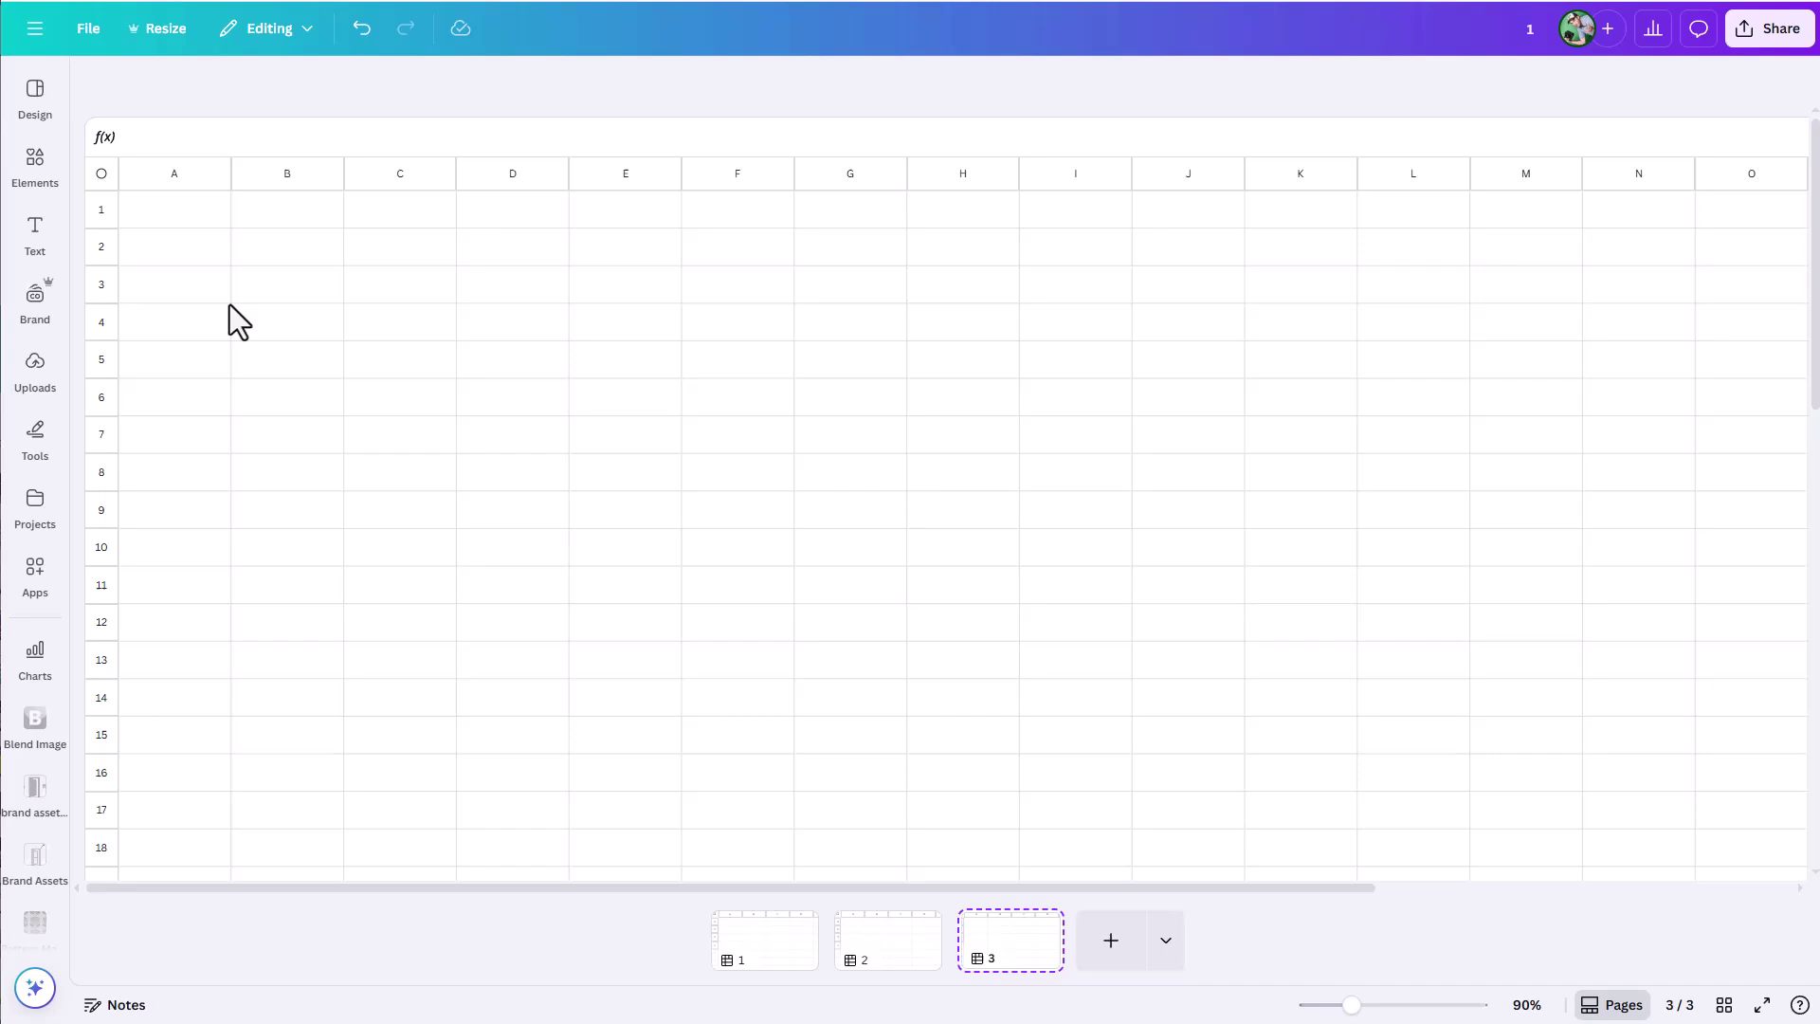
Enter headers a, b, c, d across cells A1 to D1.
{"action": "left_click", "coordinate": [182, 221]}
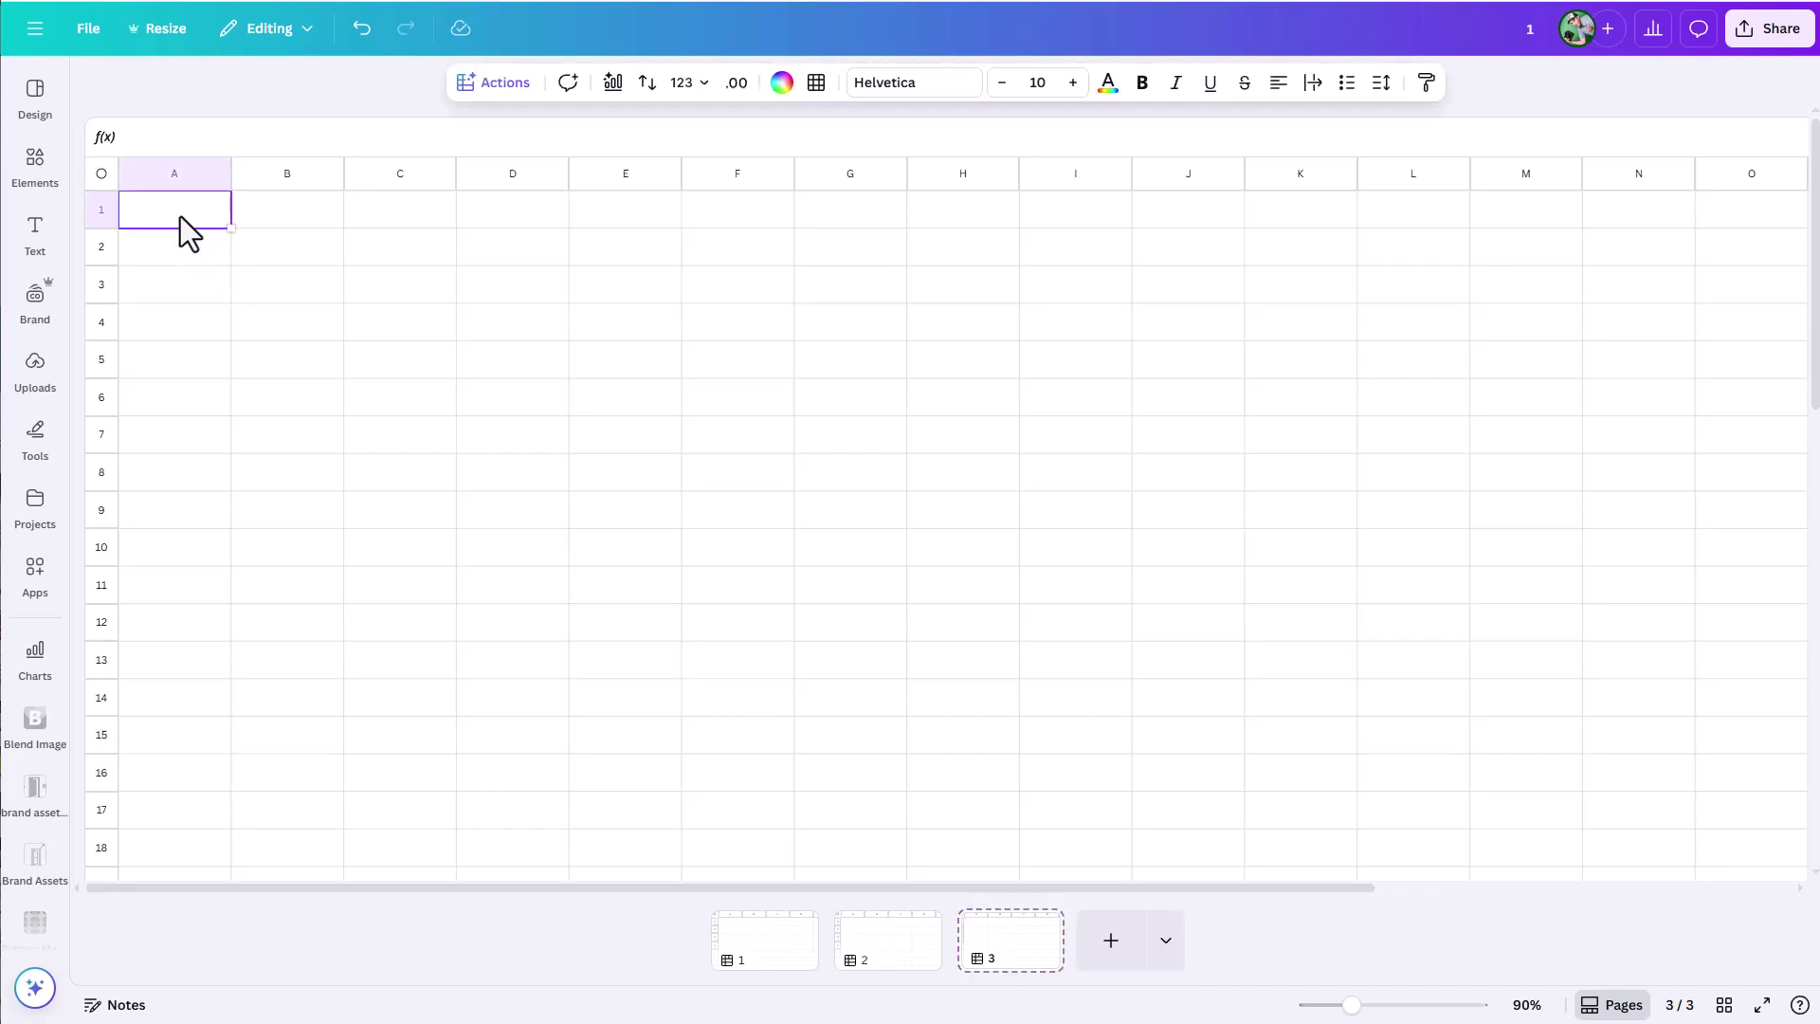
{"action": "type", "text": "a"}
{"action": "key", "text": "Tab"}
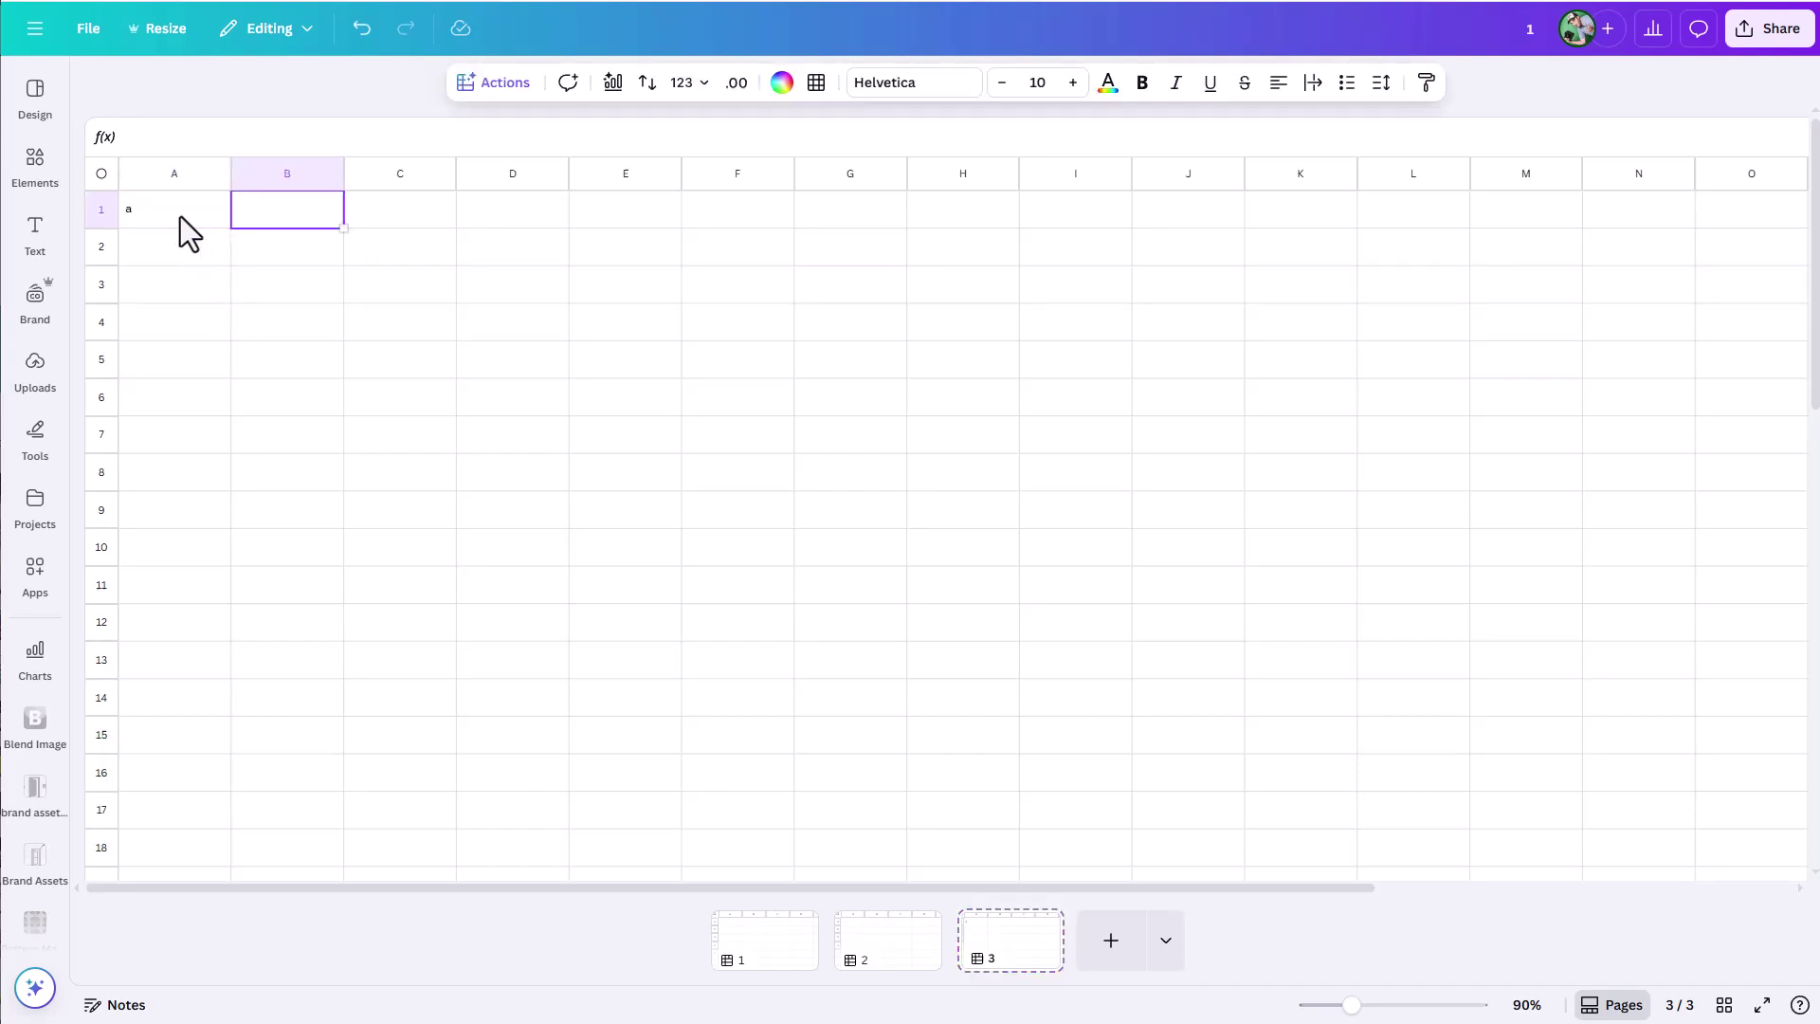
{"action": "type", "text": "b"}
{"action": "key", "text": "Tab"}
{"action": "type", "text": "c"}
{"action": "key", "text": "Tab"}
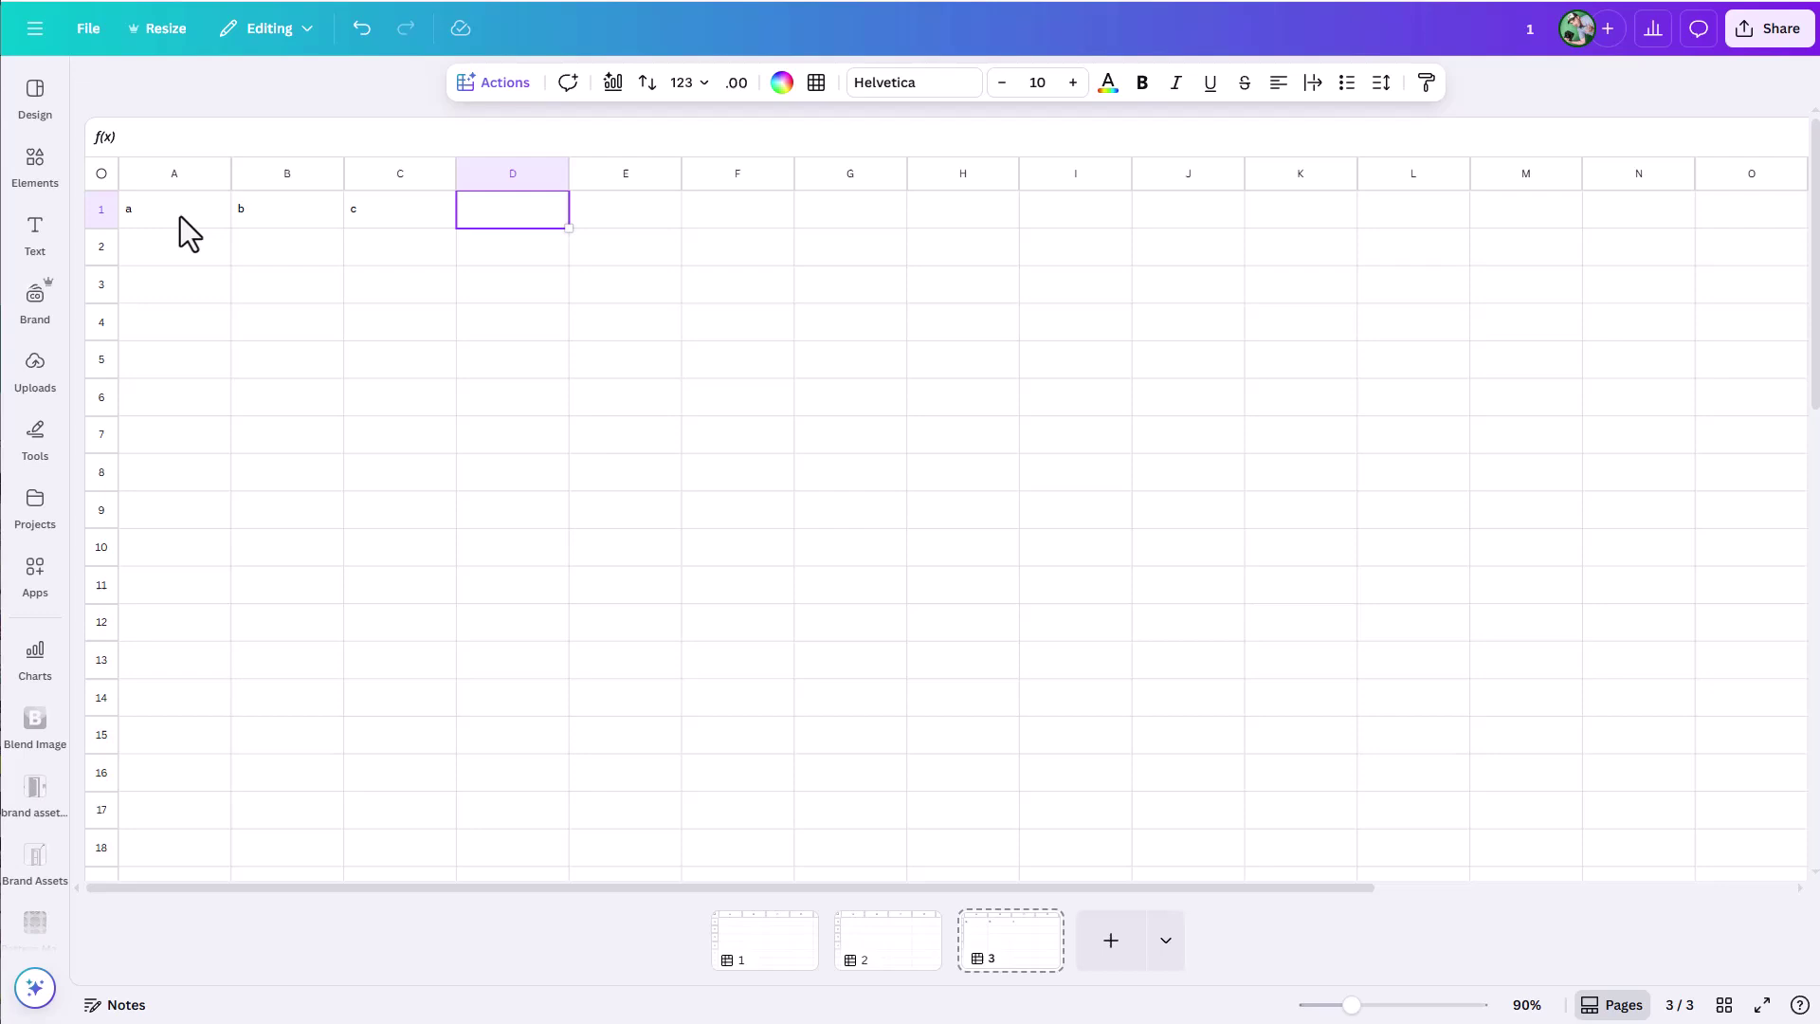
{"action": "type", "text": "d"}
{"action": "key", "text": "Return"}
Fill row 2 with the values 1, 2, 5, 6.
{"action": "type", "text": "1"}
{"action": "key", "text": "Tab"}
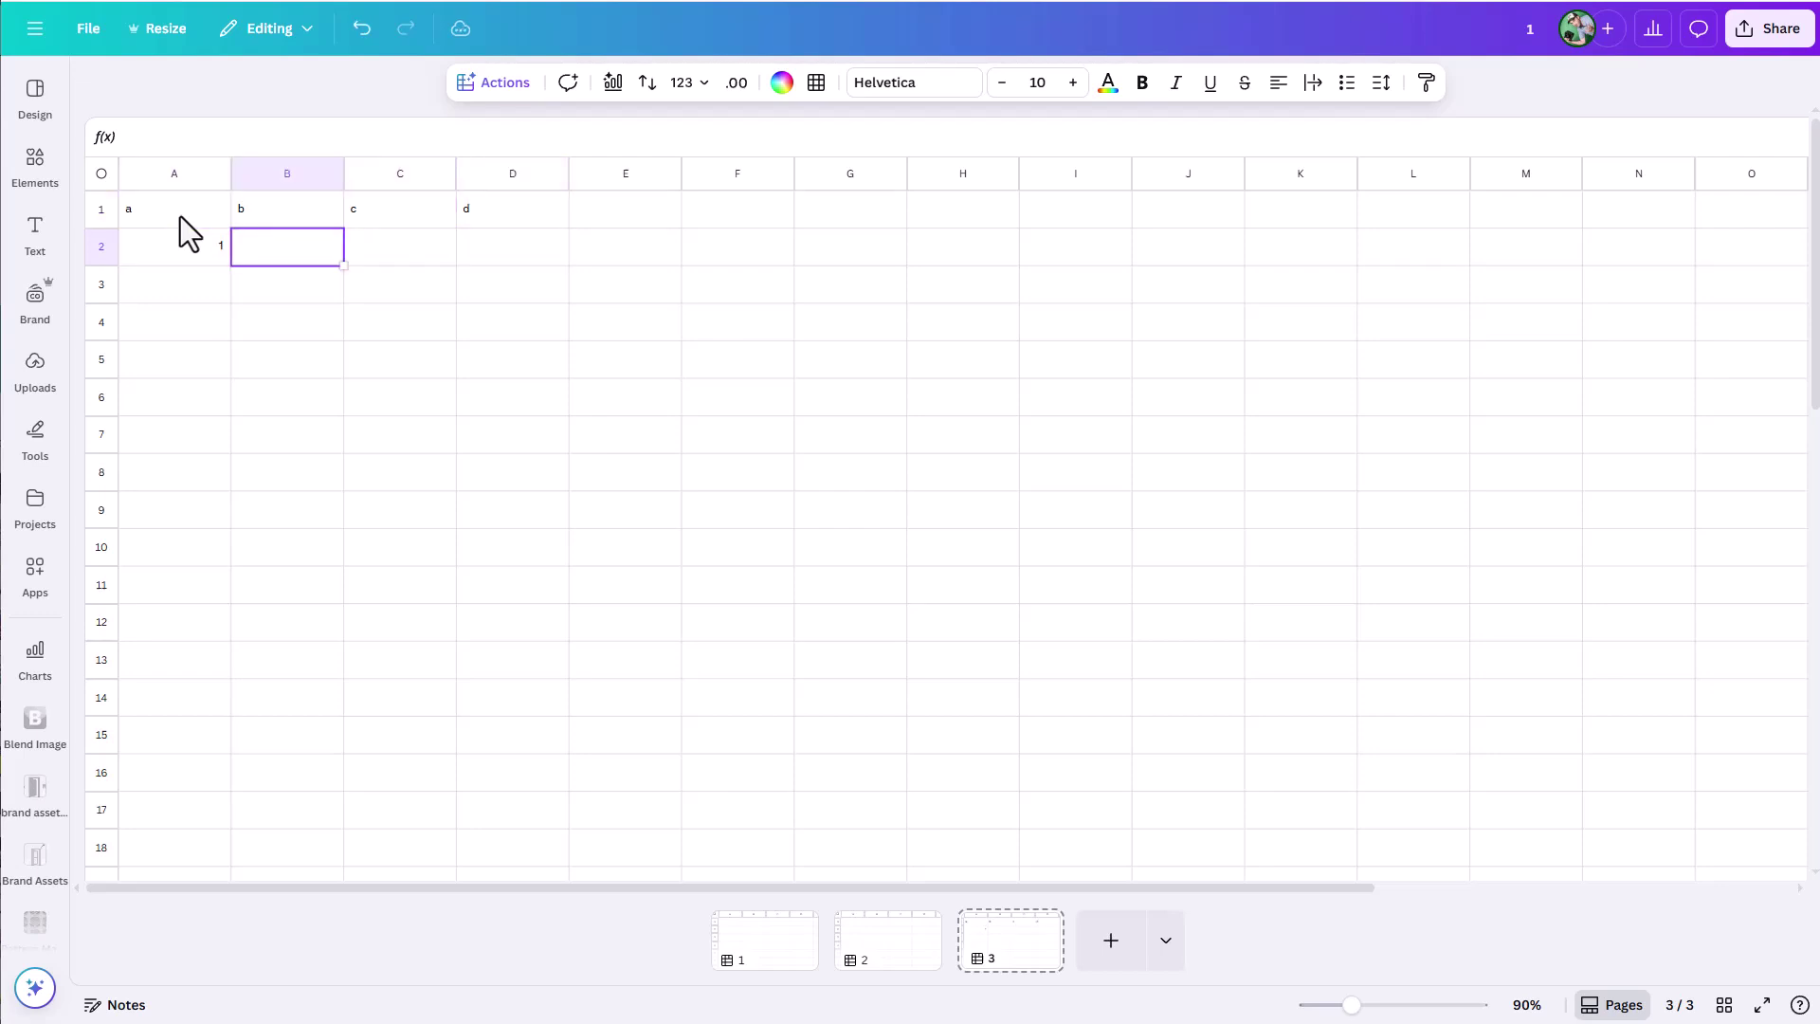
{"action": "type", "text": "2"}
{"action": "key", "text": "Tab"}
{"action": "type", "text": "5"}
{"action": "key", "text": "Tab"}
{"action": "type", "text": "6"}
{"action": "key", "text": "Return"}
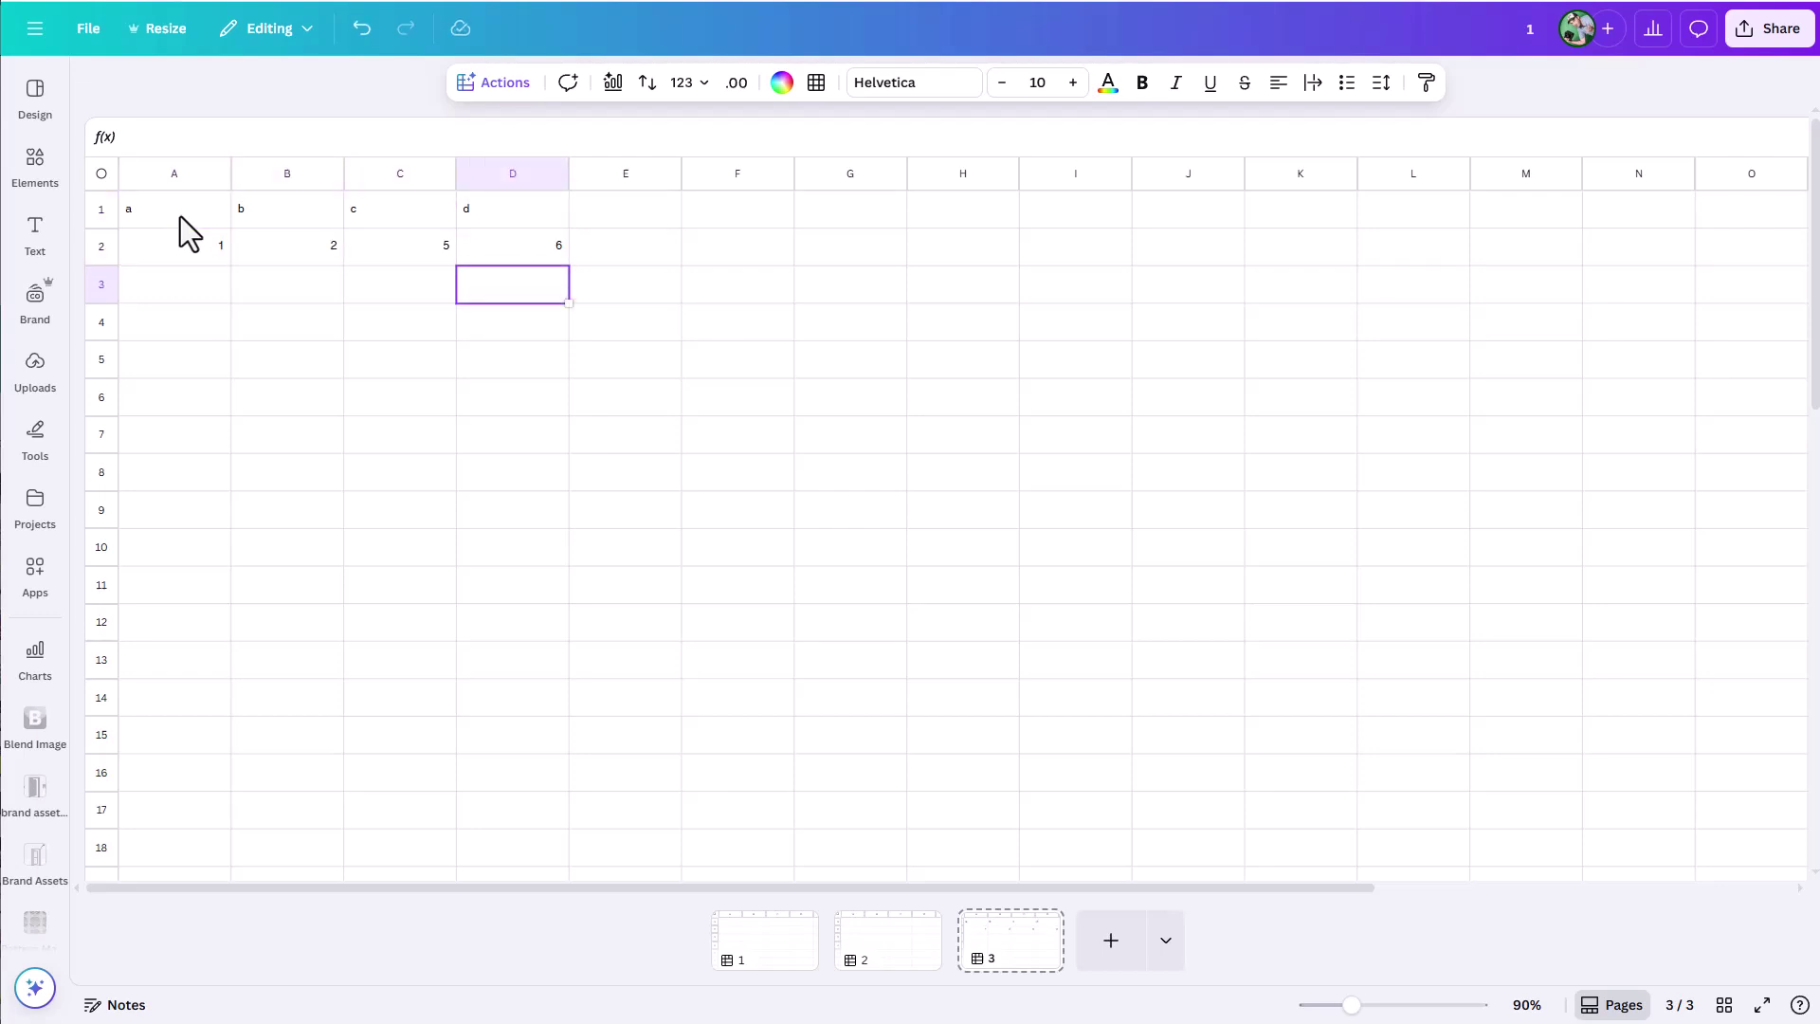
Fill row 3 with 6, 6, 6, 54 and select the table A1:D3.
{"action": "type", "text": "54"}
{"action": "key", "text": "shift+Tab"}
{"action": "type", "text": "6"}
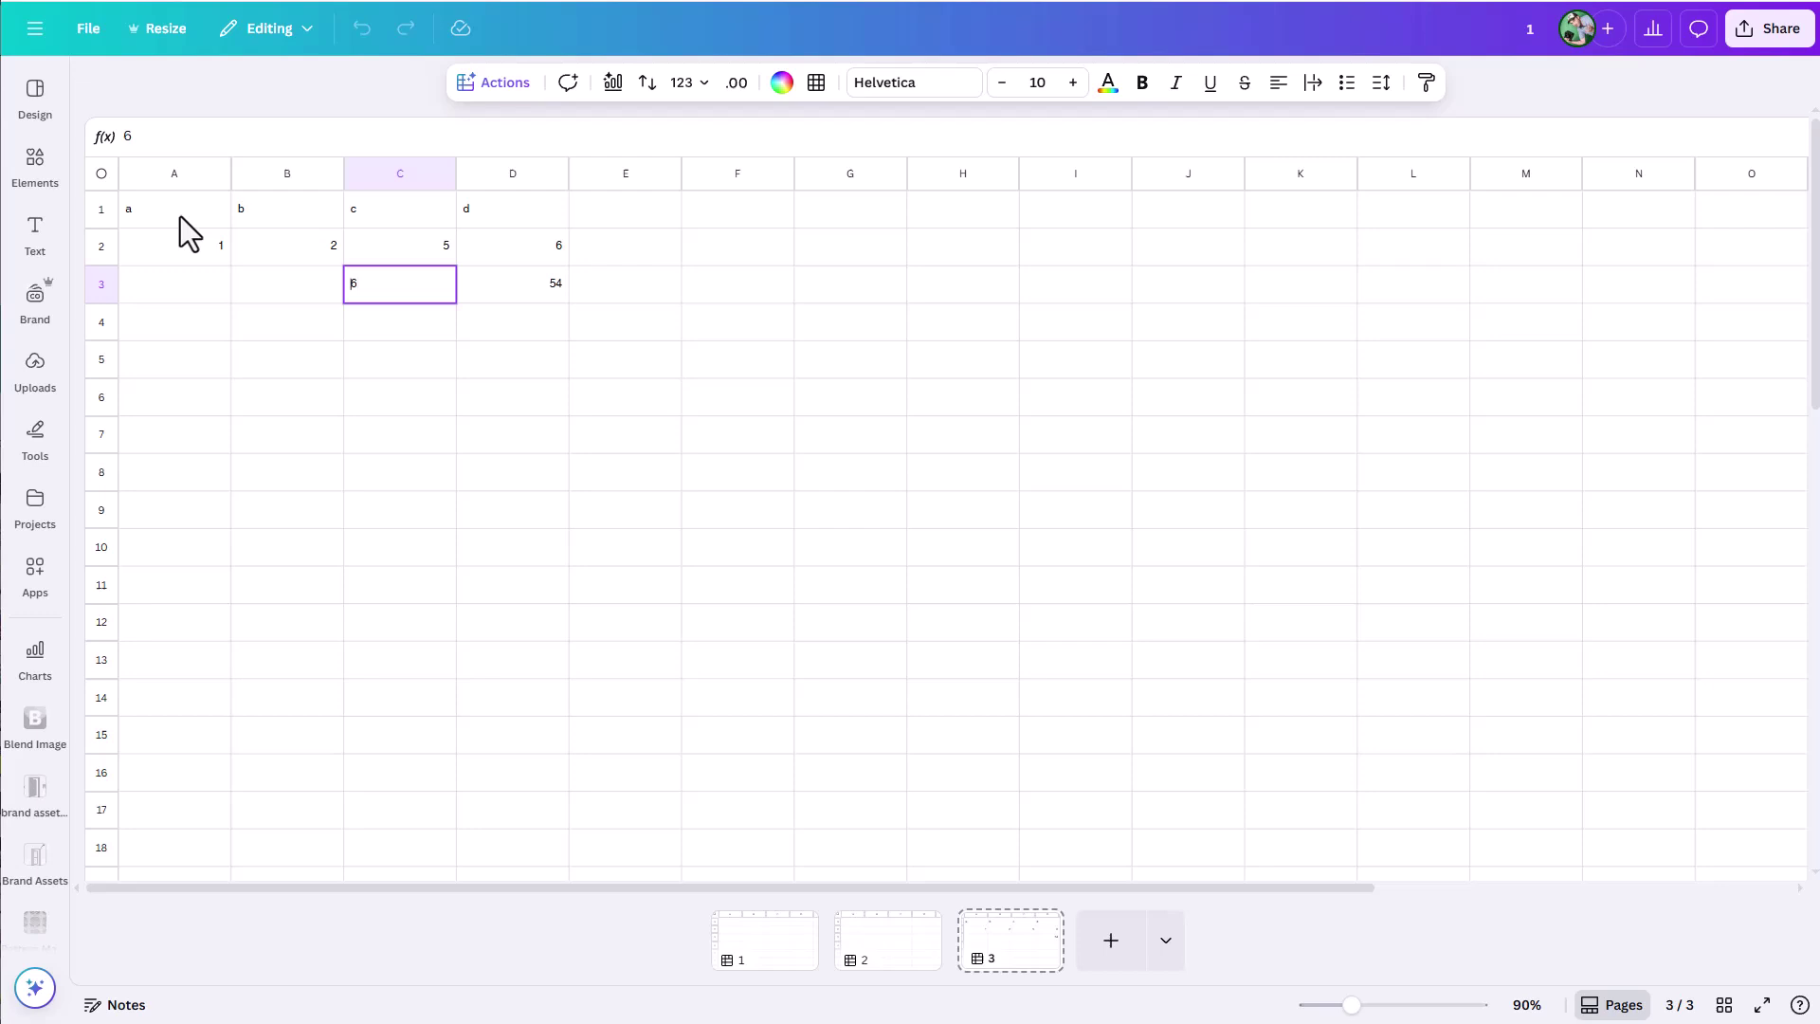
{"action": "key", "text": "shift+Tab"}
{"action": "type", "text": "6"}
{"action": "key", "text": "shift+Tab"}
{"action": "type", "text": "6"}
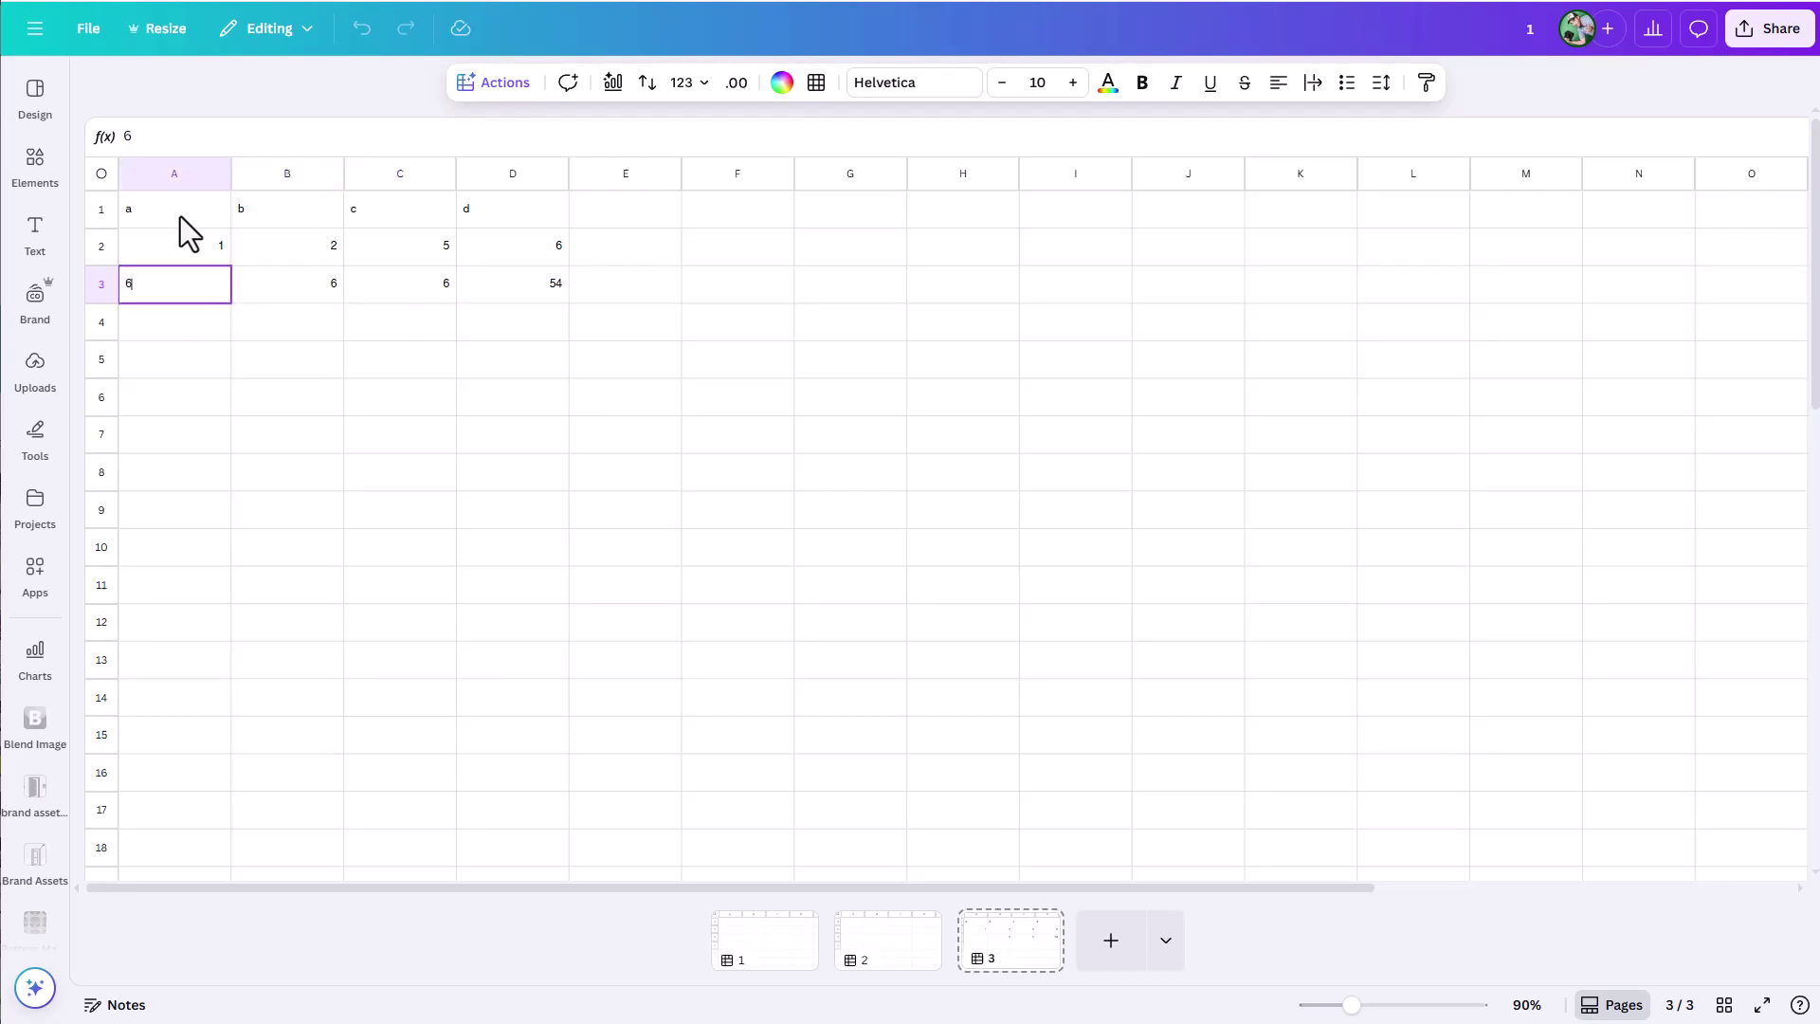
{"action": "left_click", "coordinate": [465, 390]}
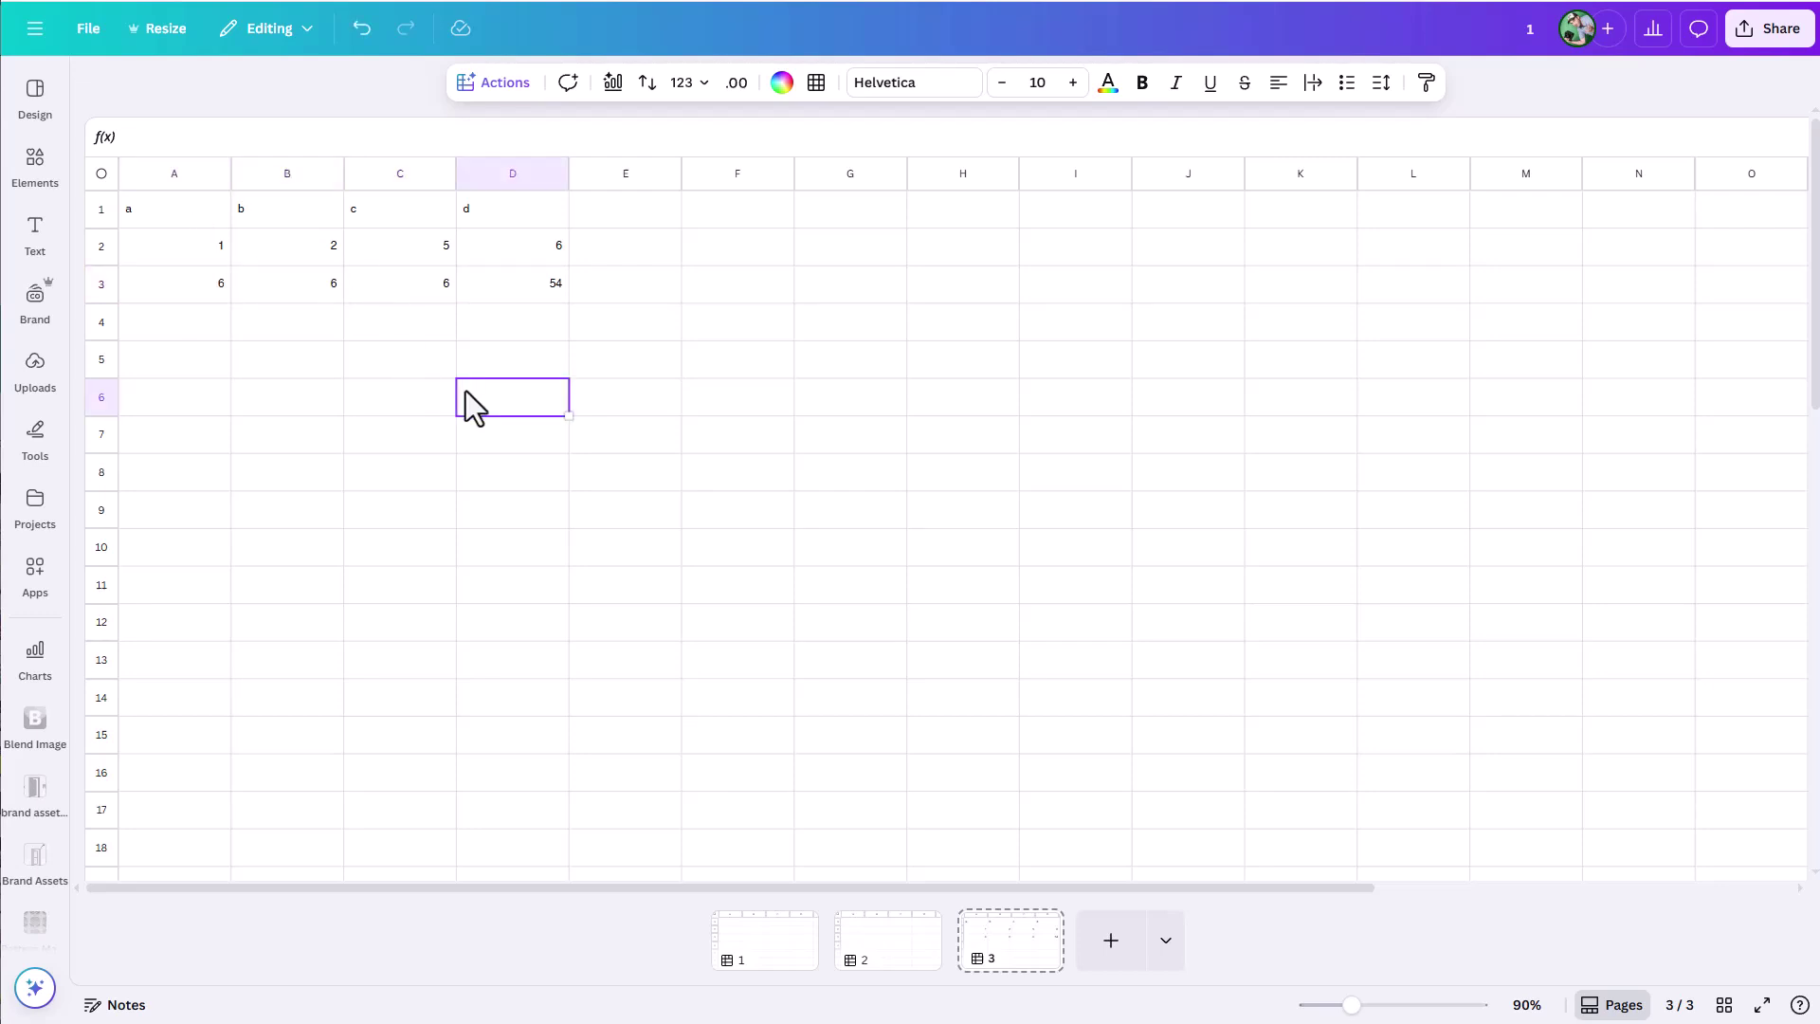
{"action": "left_click_drag", "start_coordinate": [555, 292], "coordinate": [202, 201]}
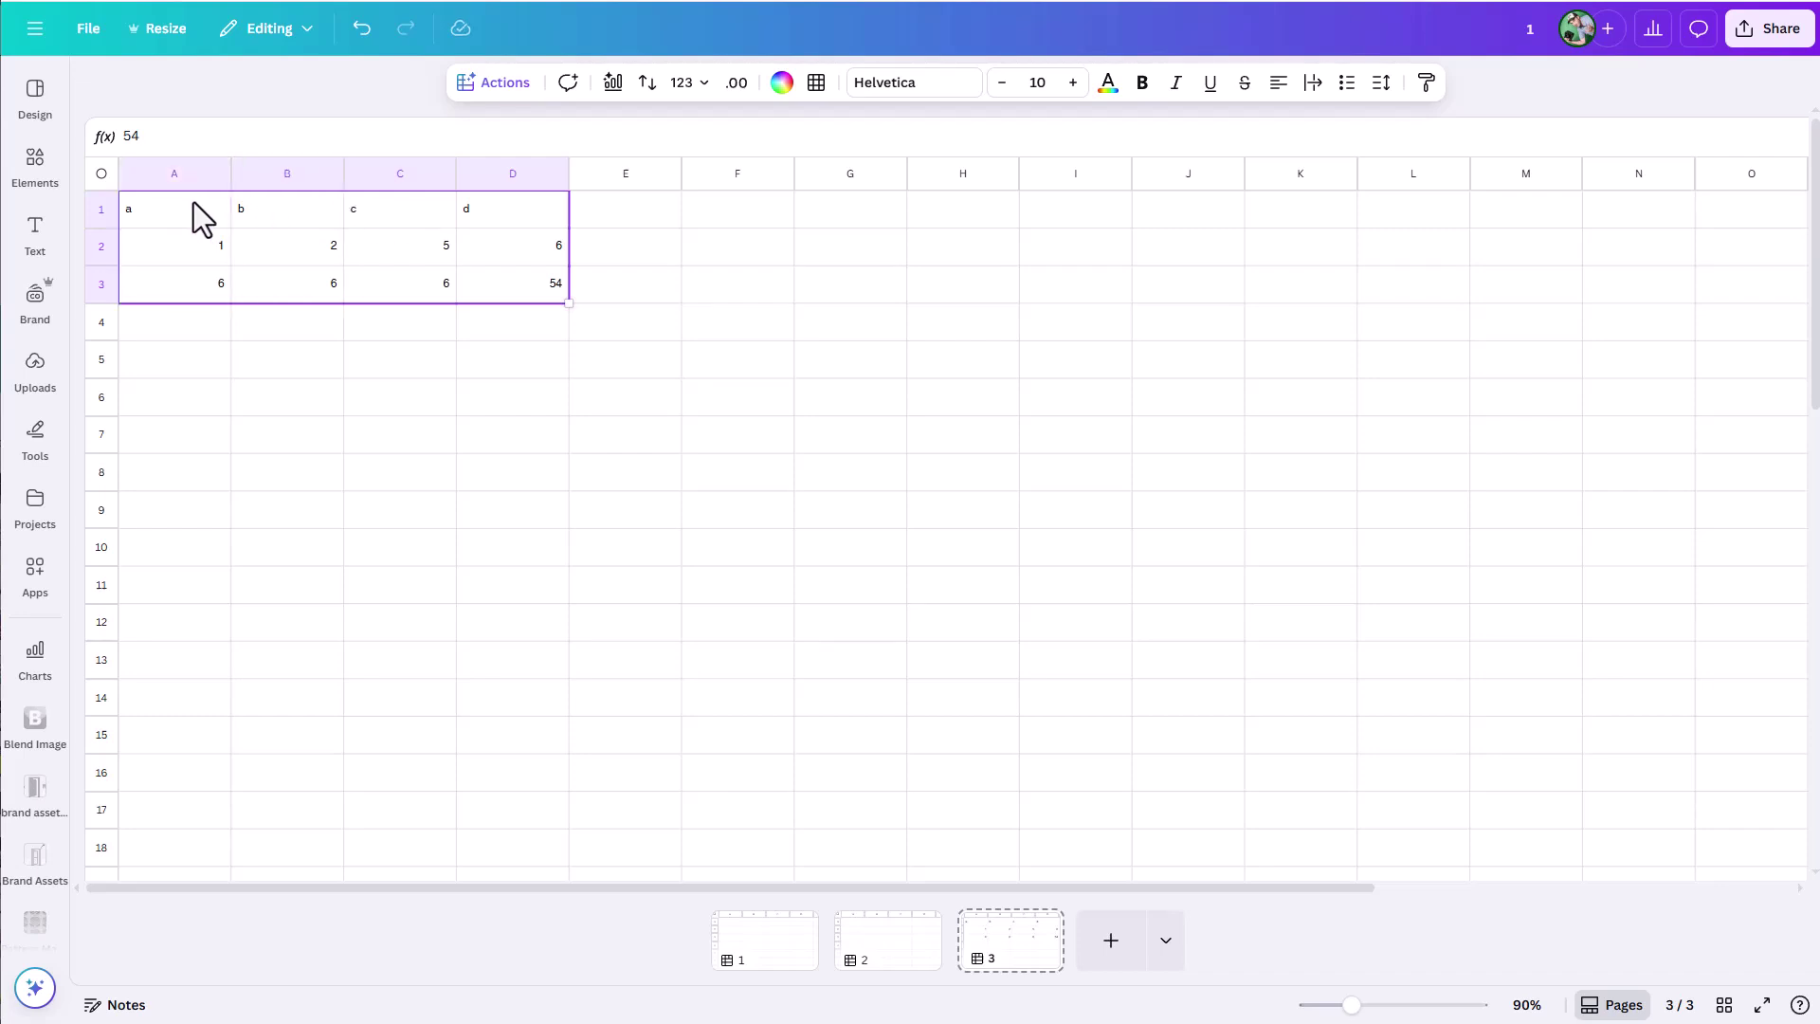
Insert a Bar race chart for A1:D3 from the Magic Charts full library.
{"action": "left_click", "coordinate": [505, 87]}
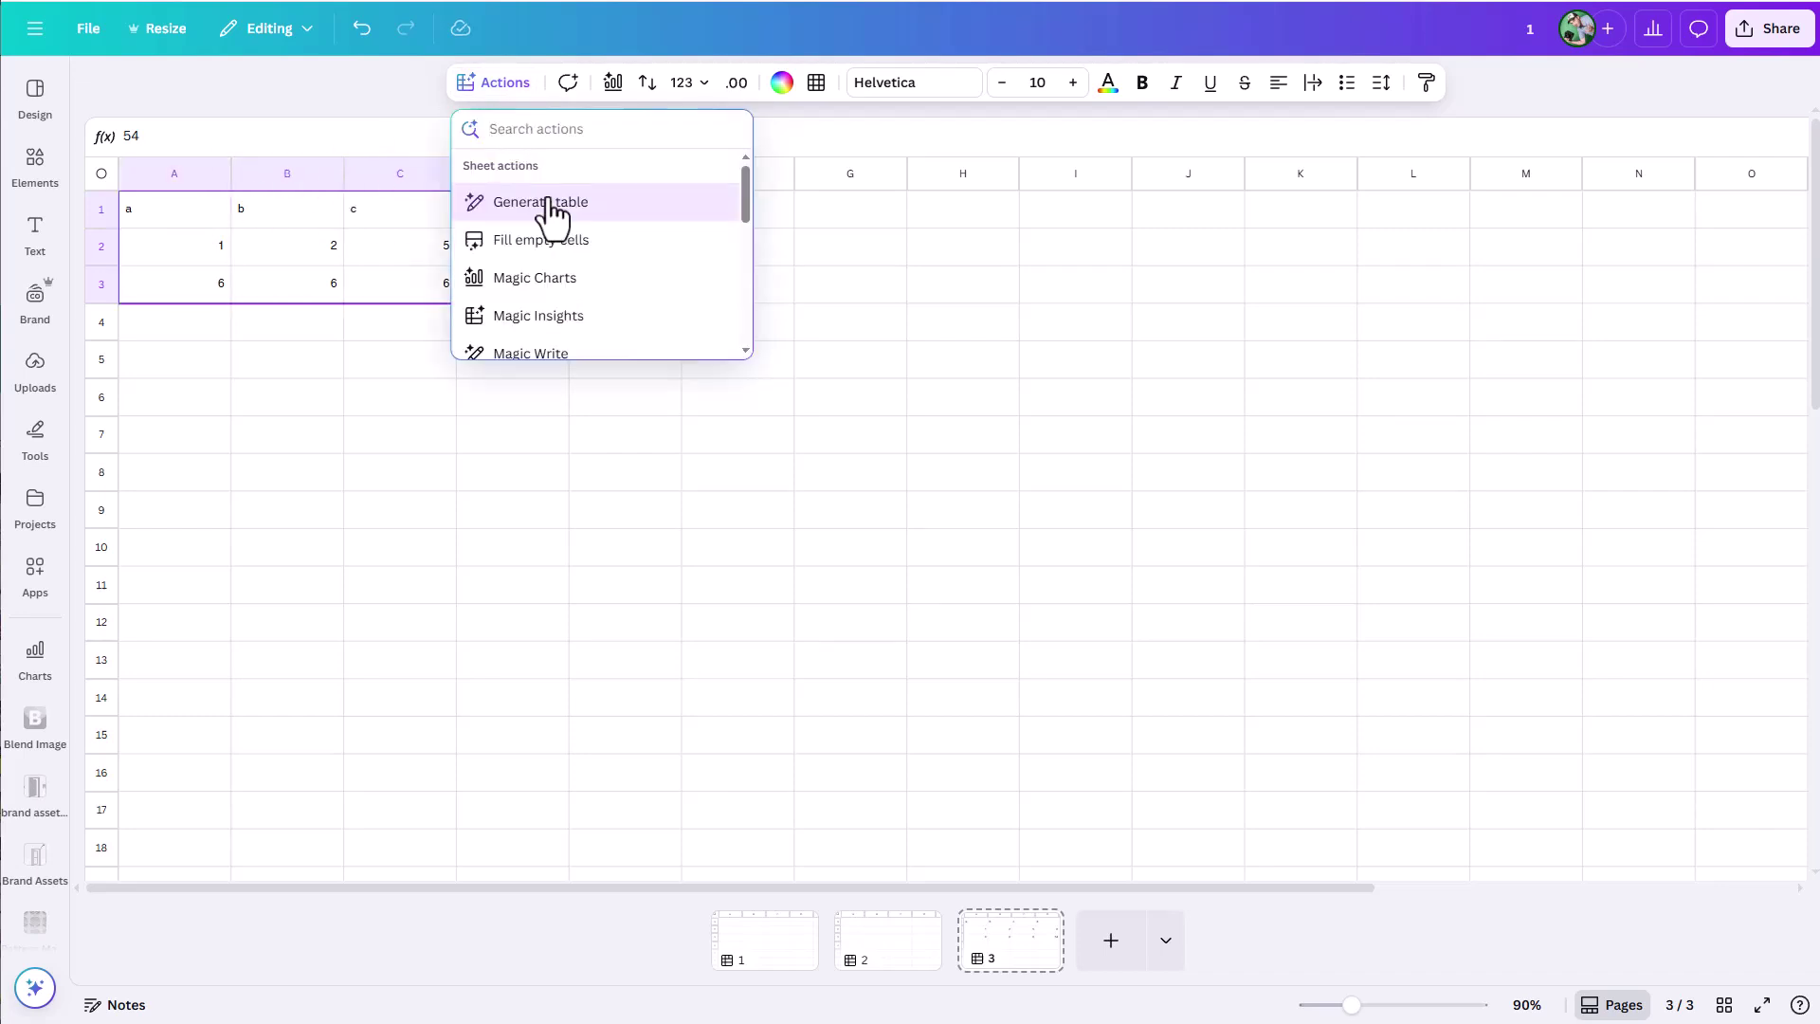
{"action": "left_click", "coordinate": [575, 280]}
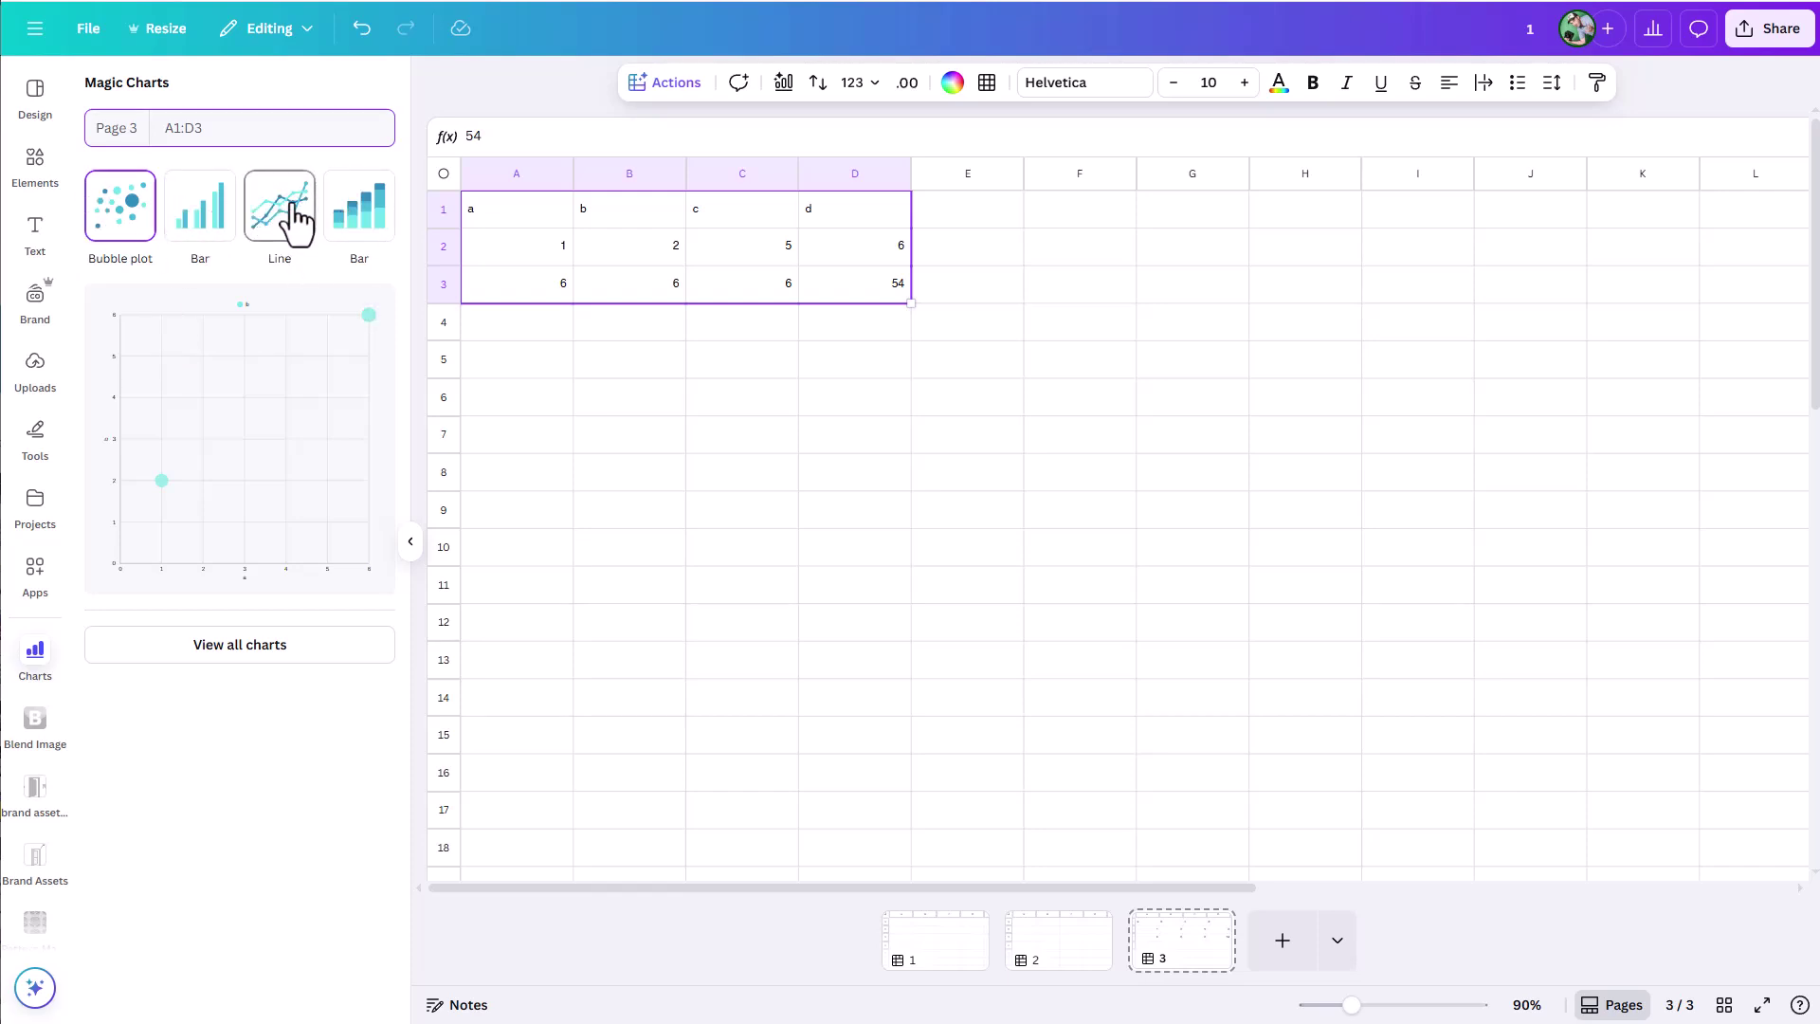
{"action": "left_click", "coordinate": [274, 645]}
{"action": "scroll", "coordinate": [261, 607], "scroll_direction": "down", "scroll_amount": 8}
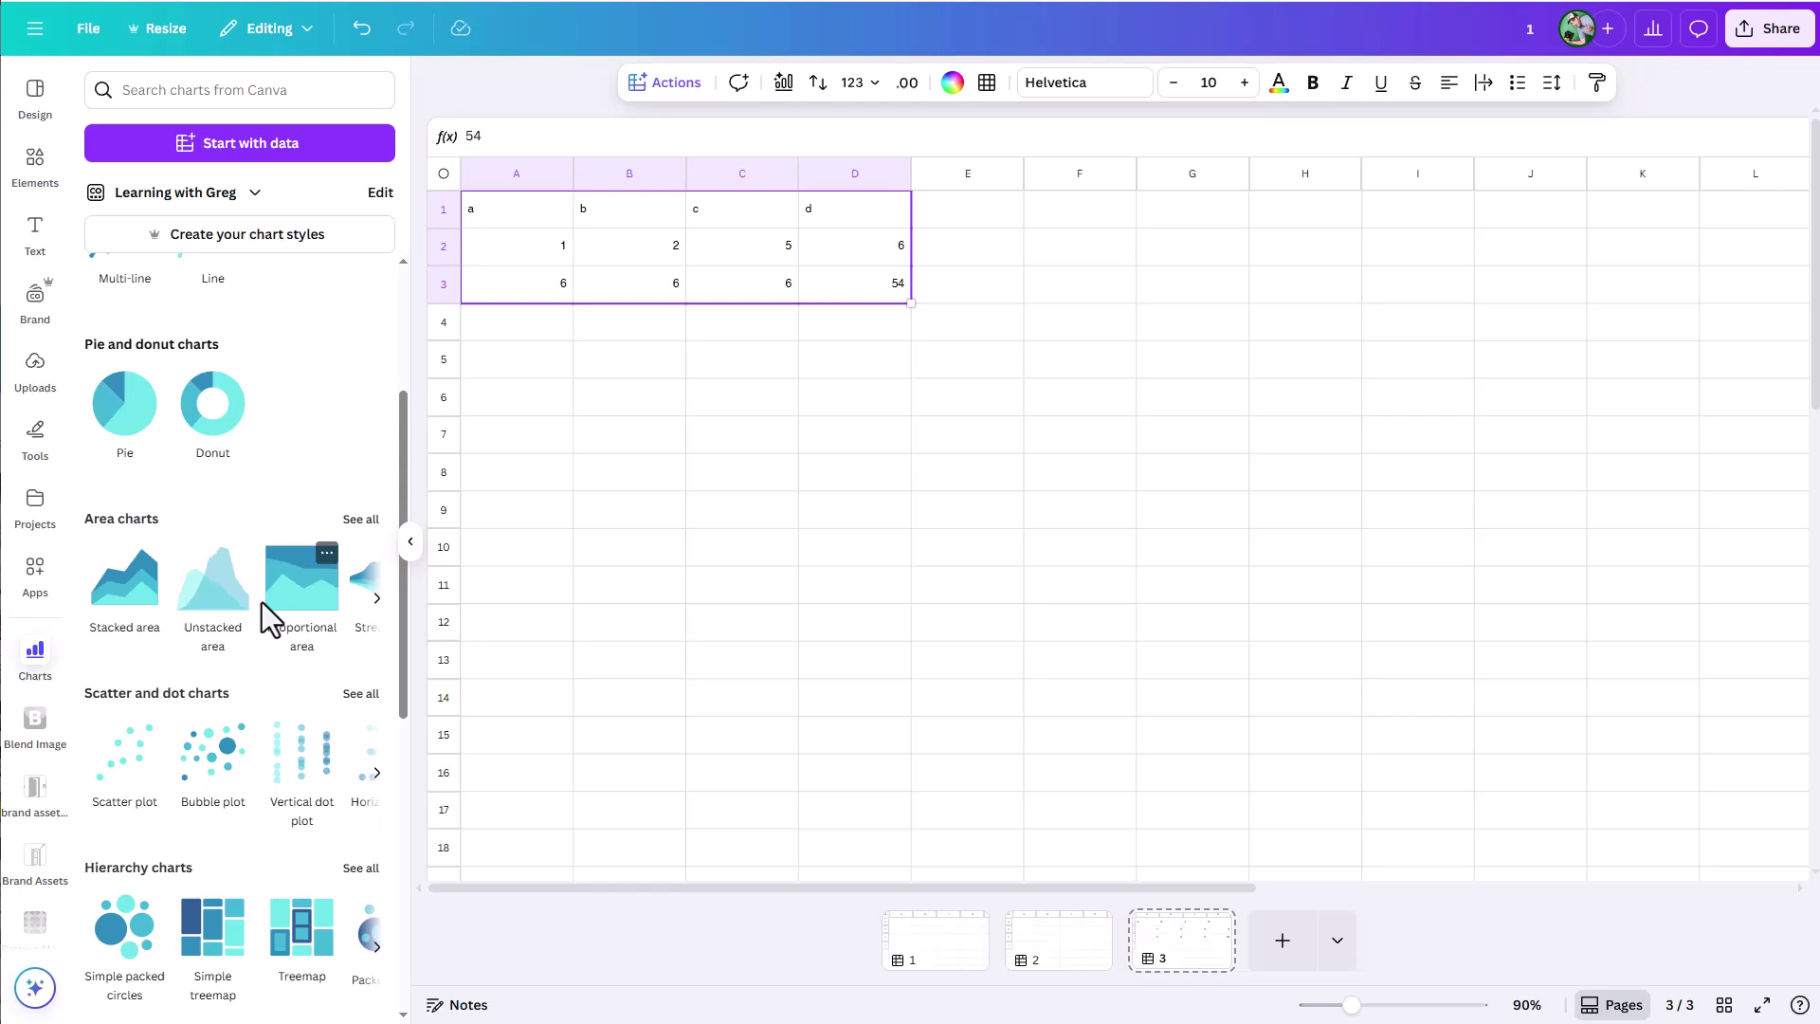
{"action": "scroll", "coordinate": [242, 701], "scroll_direction": "down", "scroll_amount": 1}
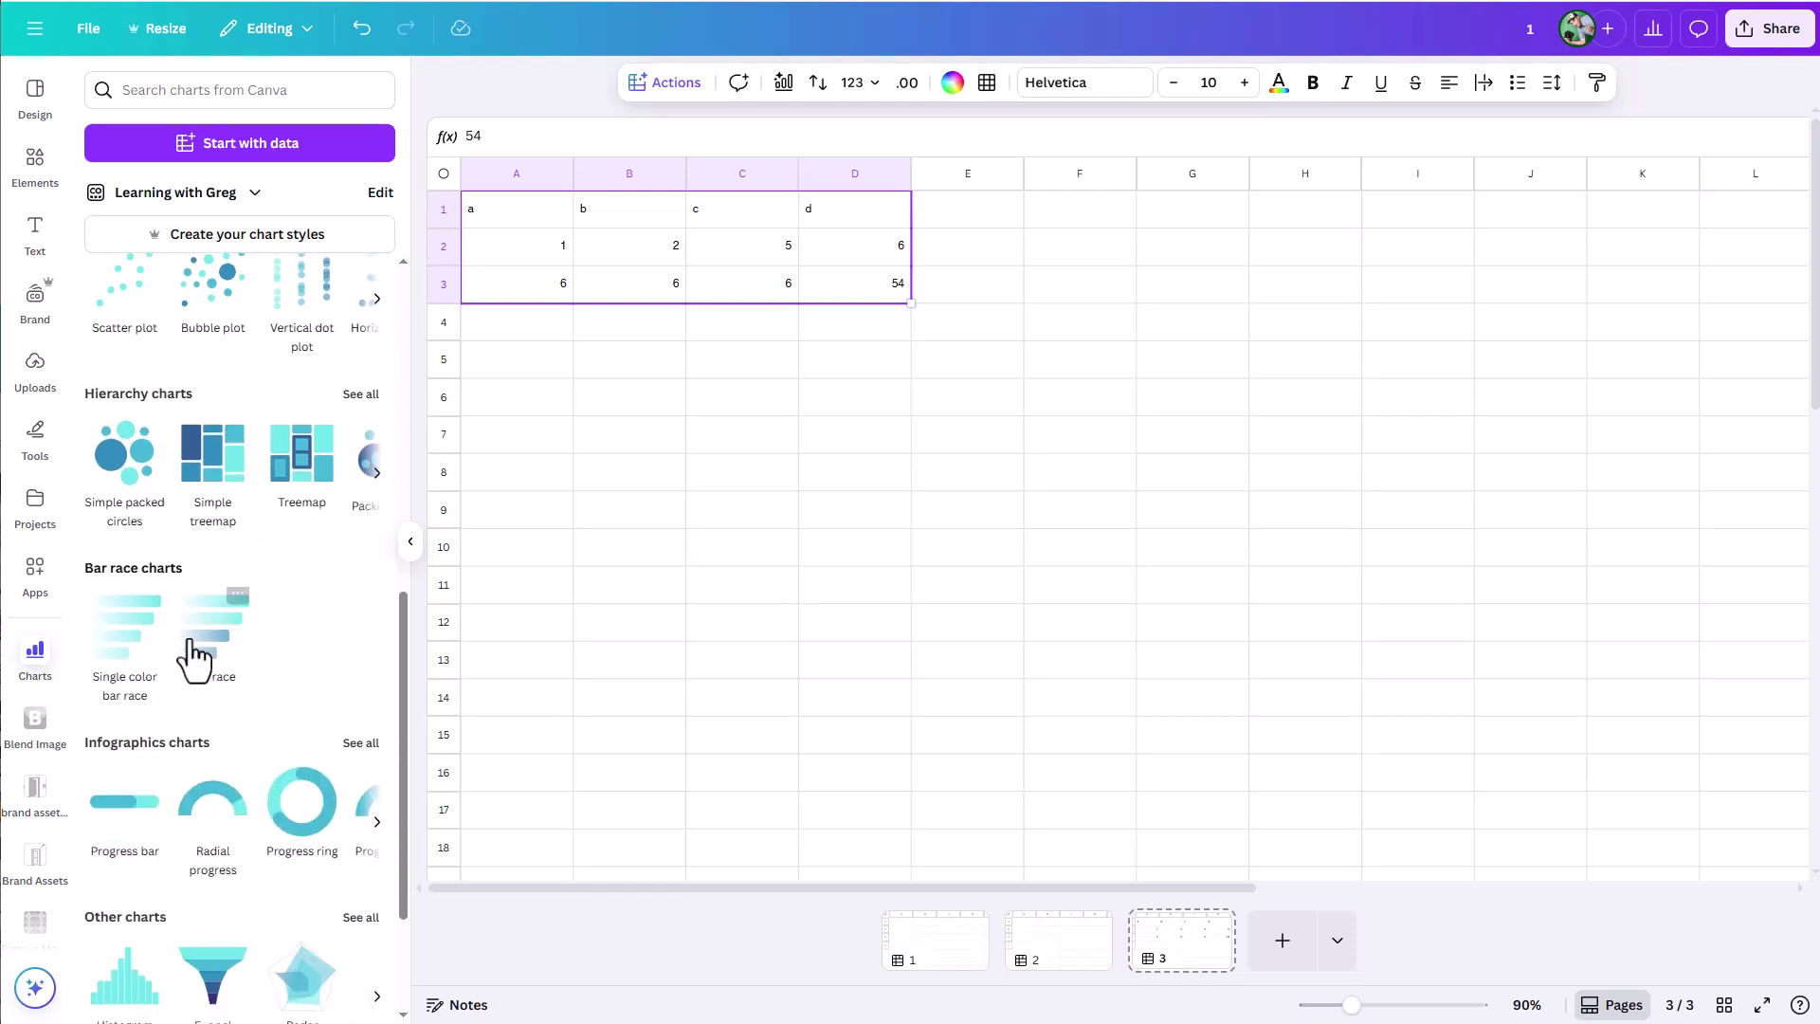
{"action": "left_click", "coordinate": [221, 655]}
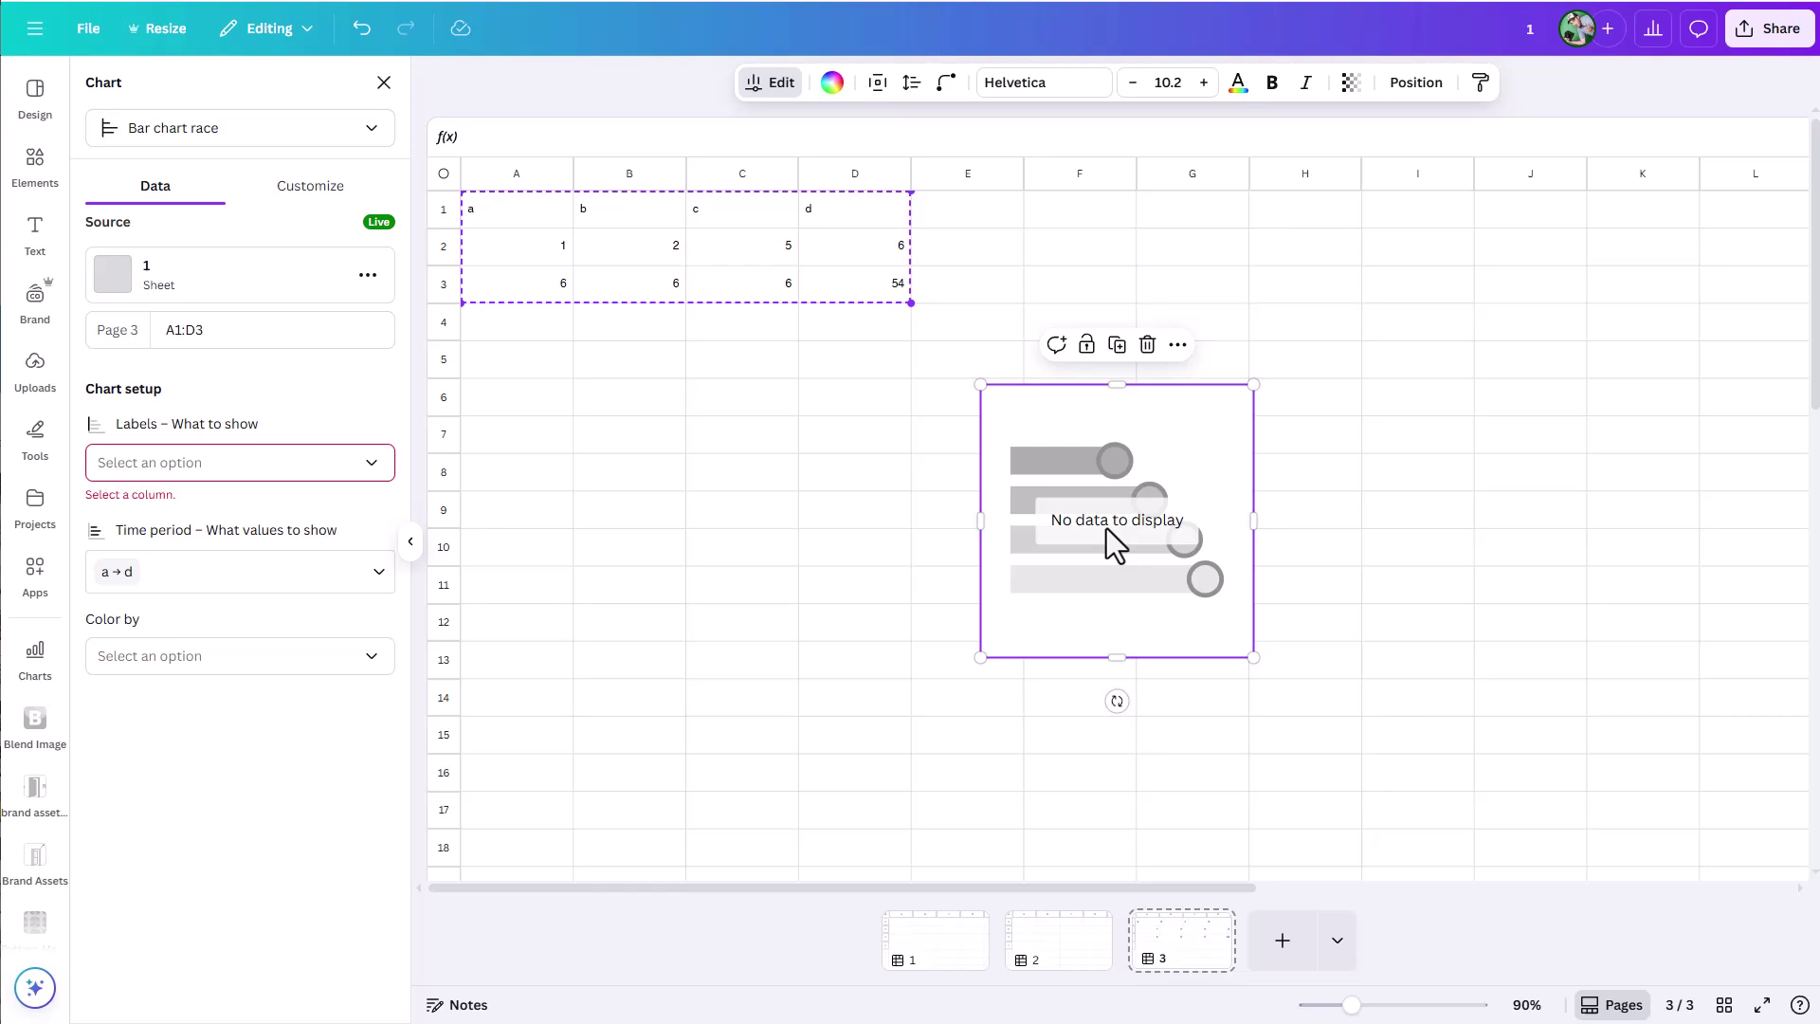
{"action": "left_click", "coordinate": [305, 188]}
{"action": "left_click", "coordinate": [176, 188]}
On page 2, select cell D10 and insert a sample Bar race chart from Charts.
{"action": "left_click", "coordinate": [1060, 958]}
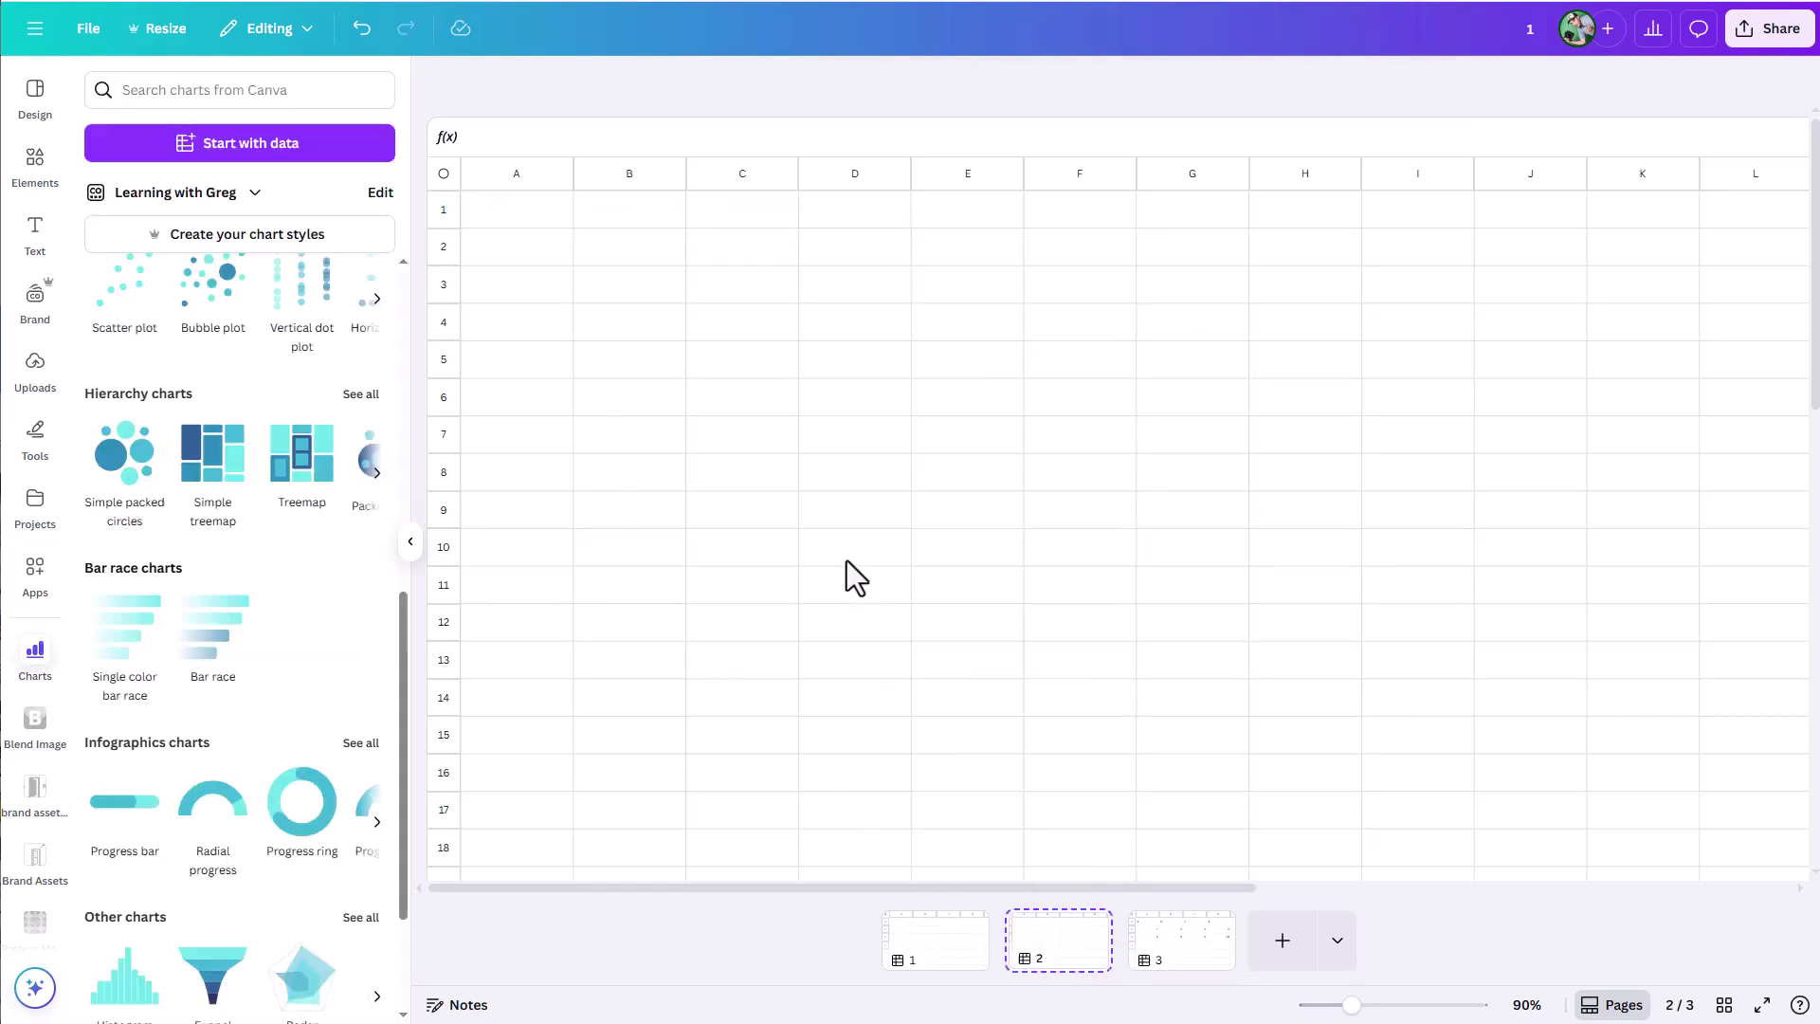
{"action": "left_click", "coordinate": [408, 546]}
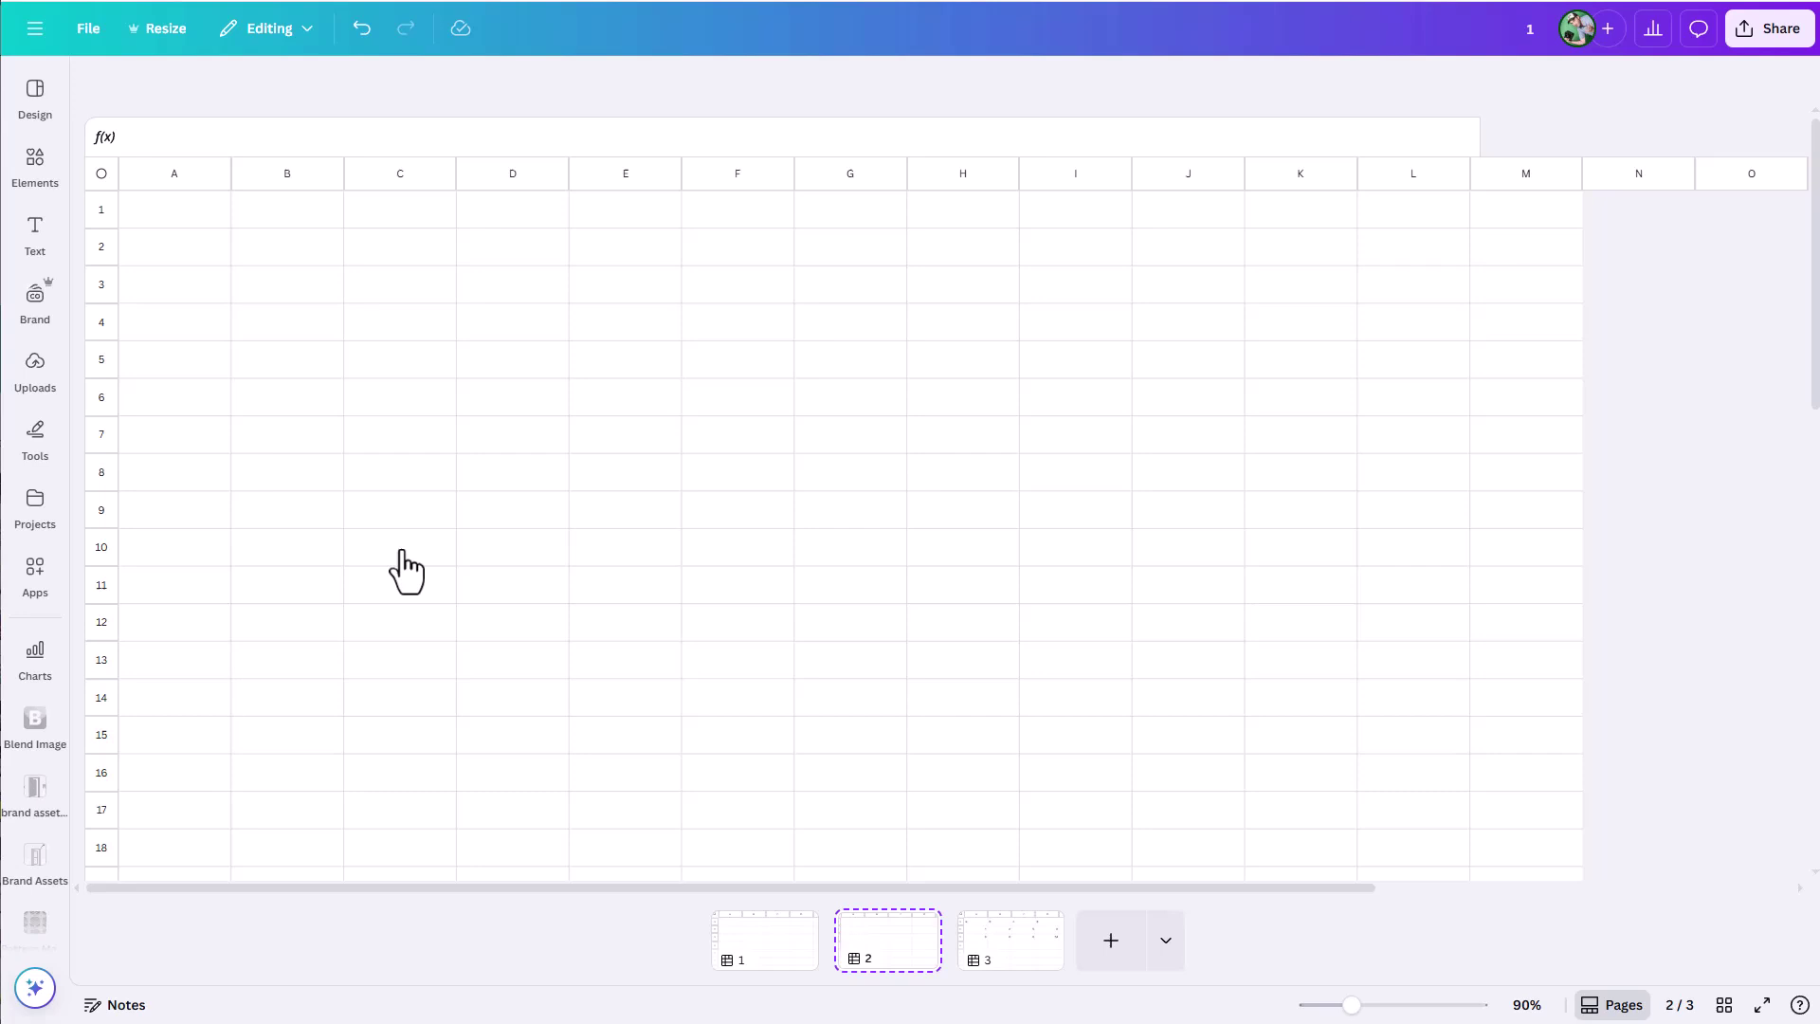
{"action": "left_click", "coordinate": [533, 533]}
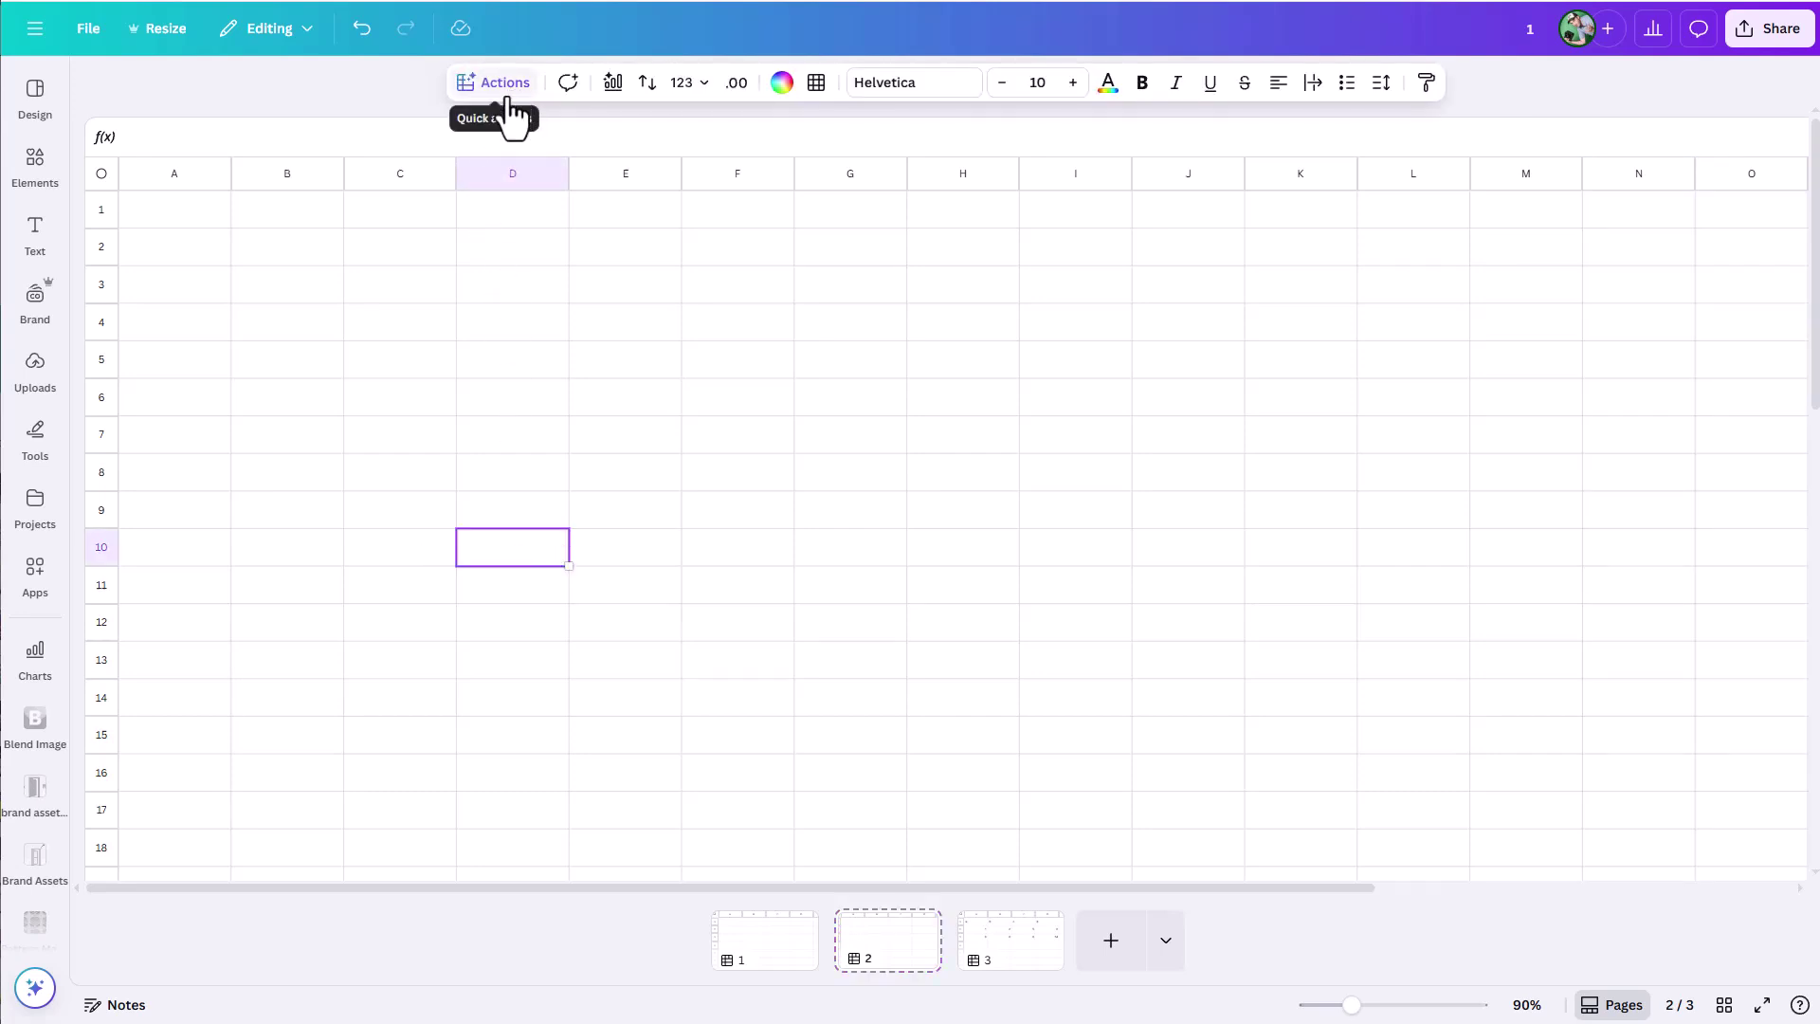
{"action": "left_click", "coordinate": [35, 656]}
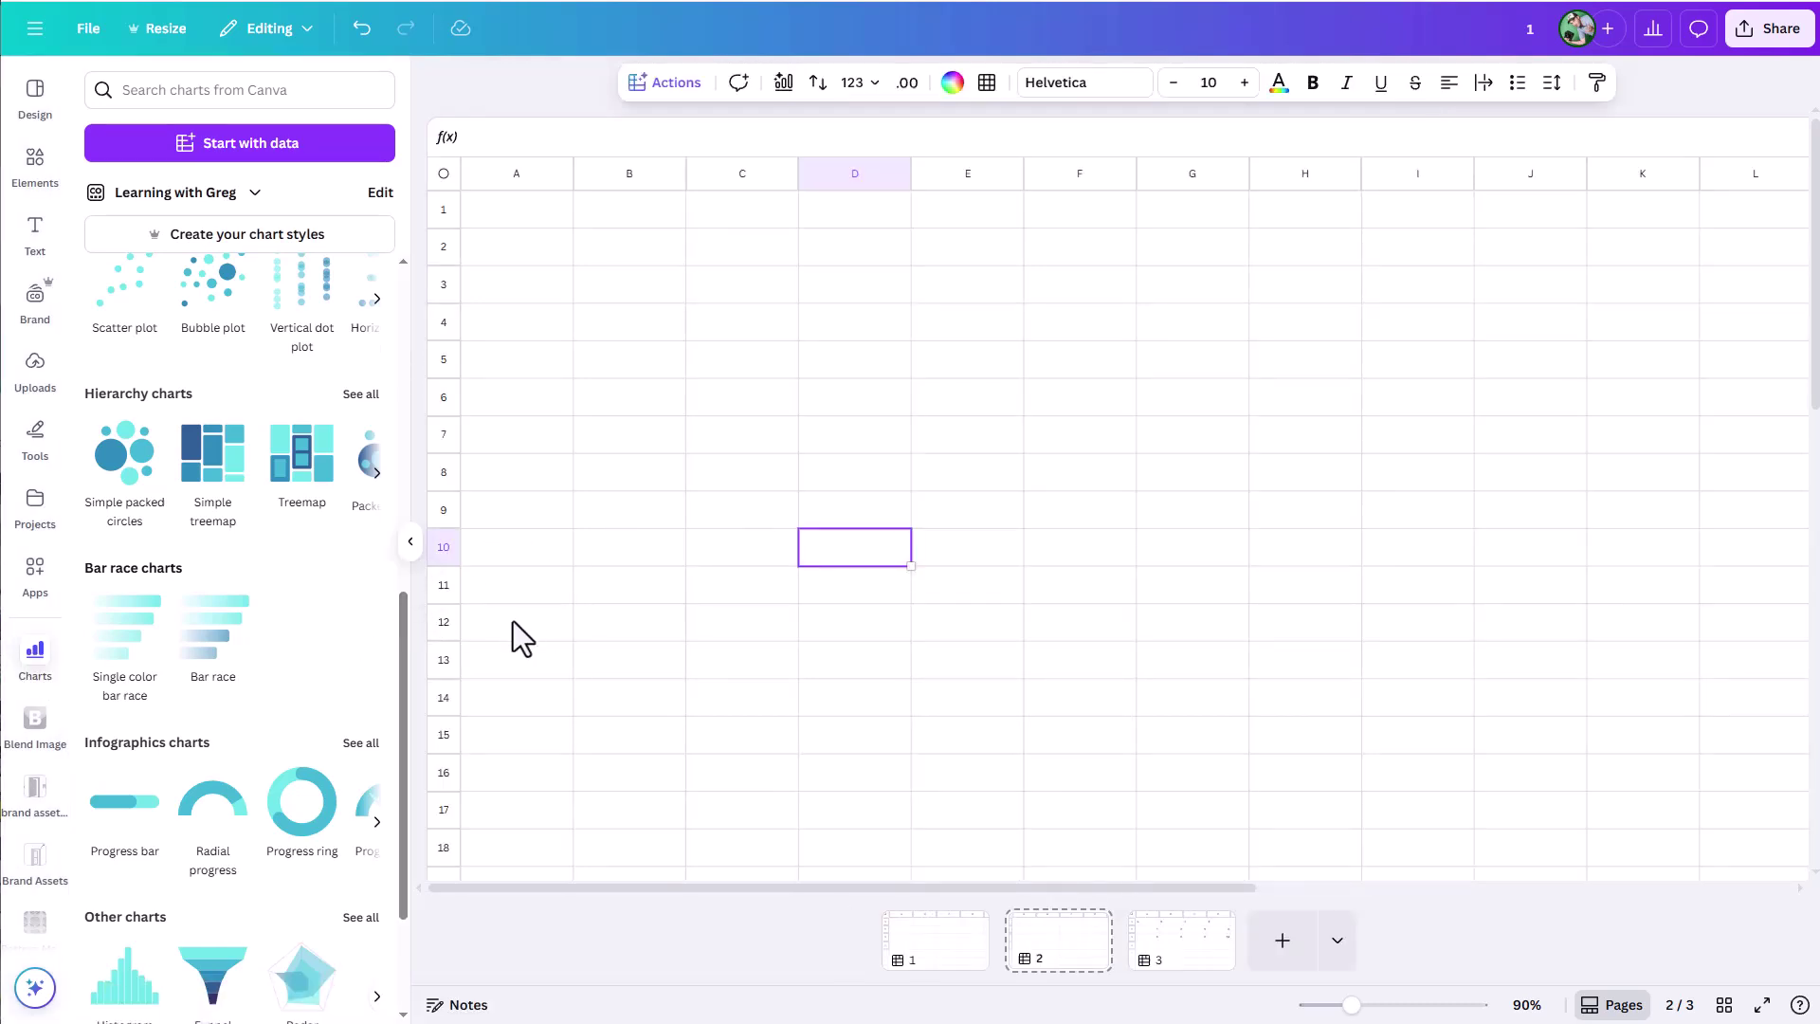
{"action": "scroll", "coordinate": [296, 597], "scroll_direction": "down", "scroll_amount": 3}
{"action": "scroll", "coordinate": [289, 602], "scroll_direction": "up", "scroll_amount": 10}
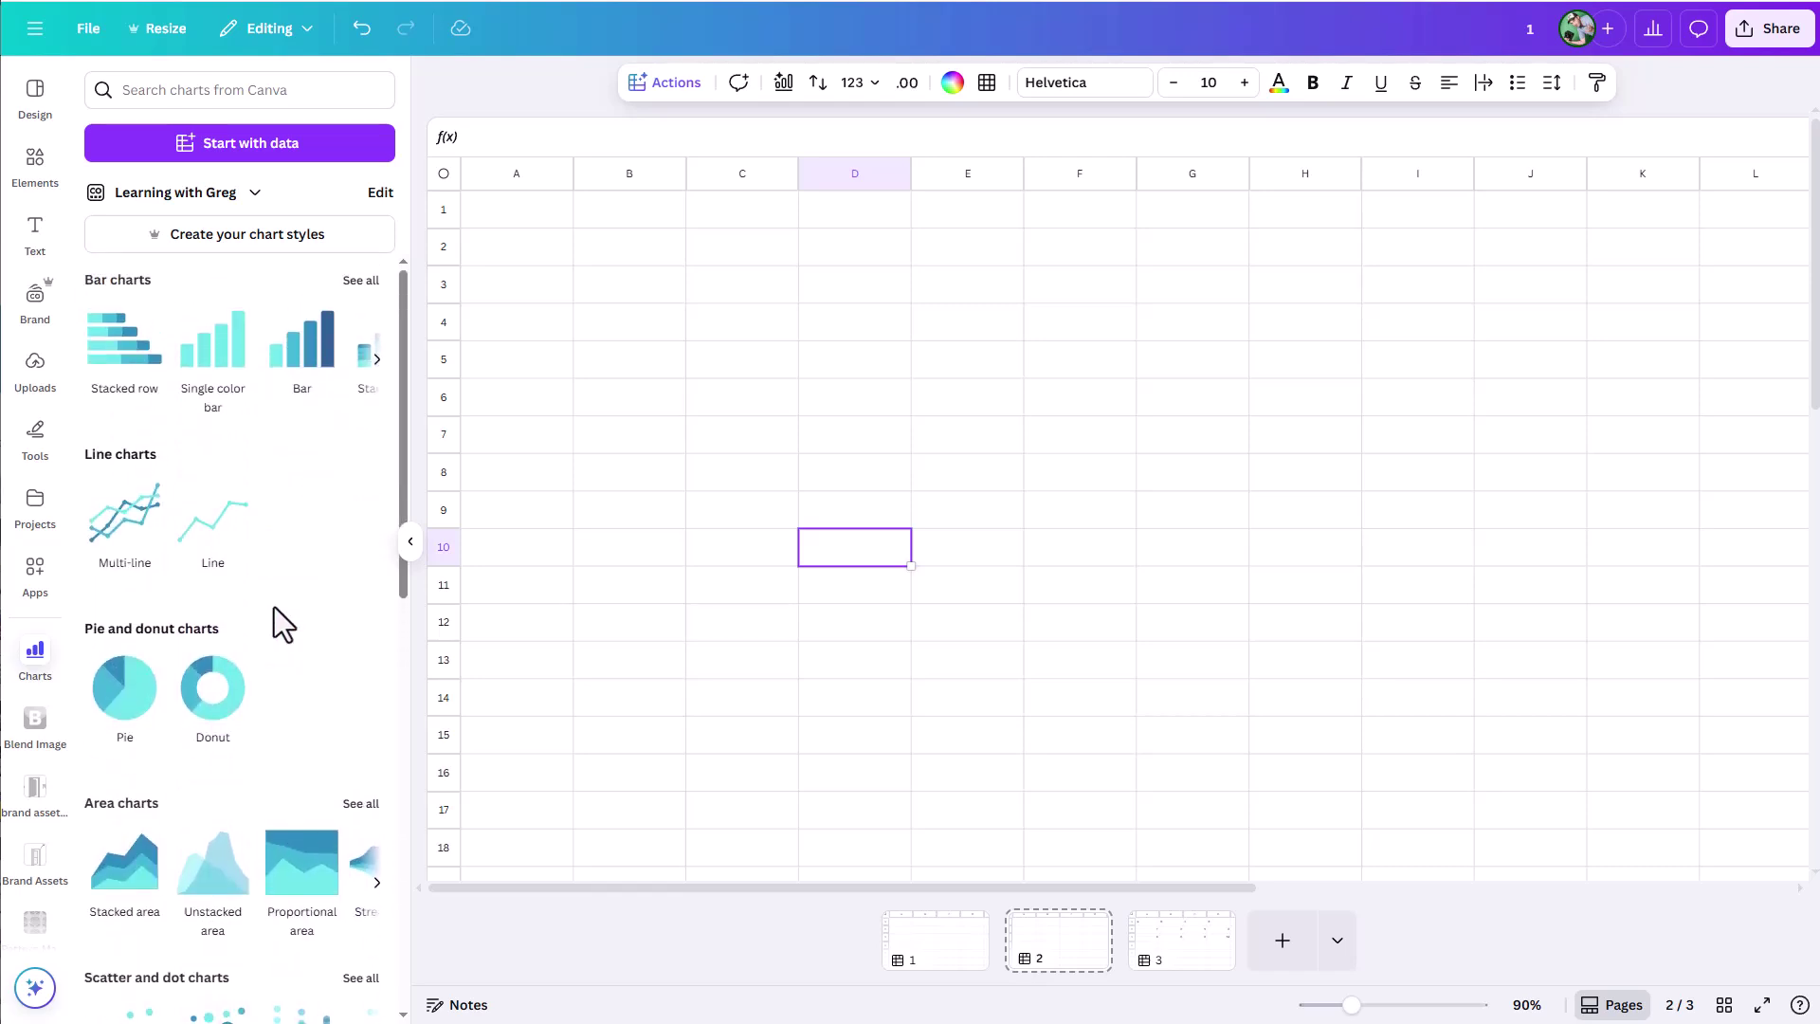
{"action": "scroll", "coordinate": [275, 612], "scroll_direction": "down", "scroll_amount": 5}
{"action": "scroll", "coordinate": [275, 721], "scroll_direction": "down", "scroll_amount": 2}
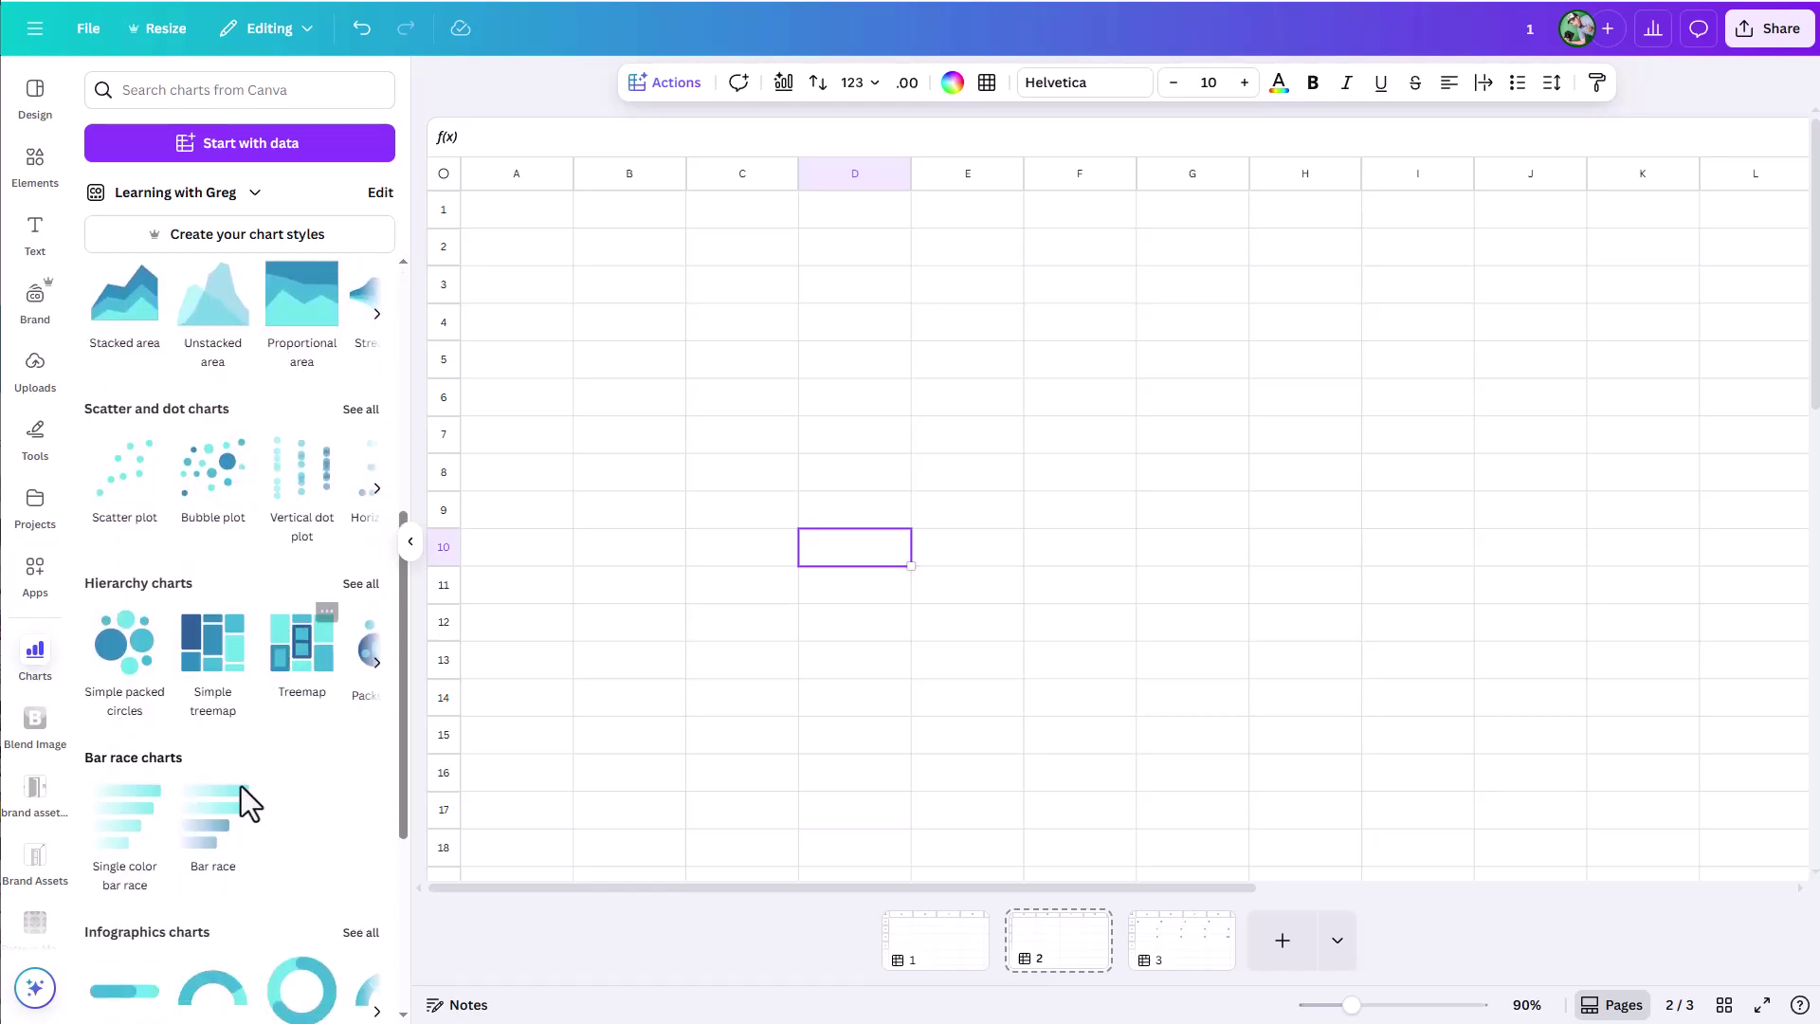
{"action": "left_click", "coordinate": [213, 824]}
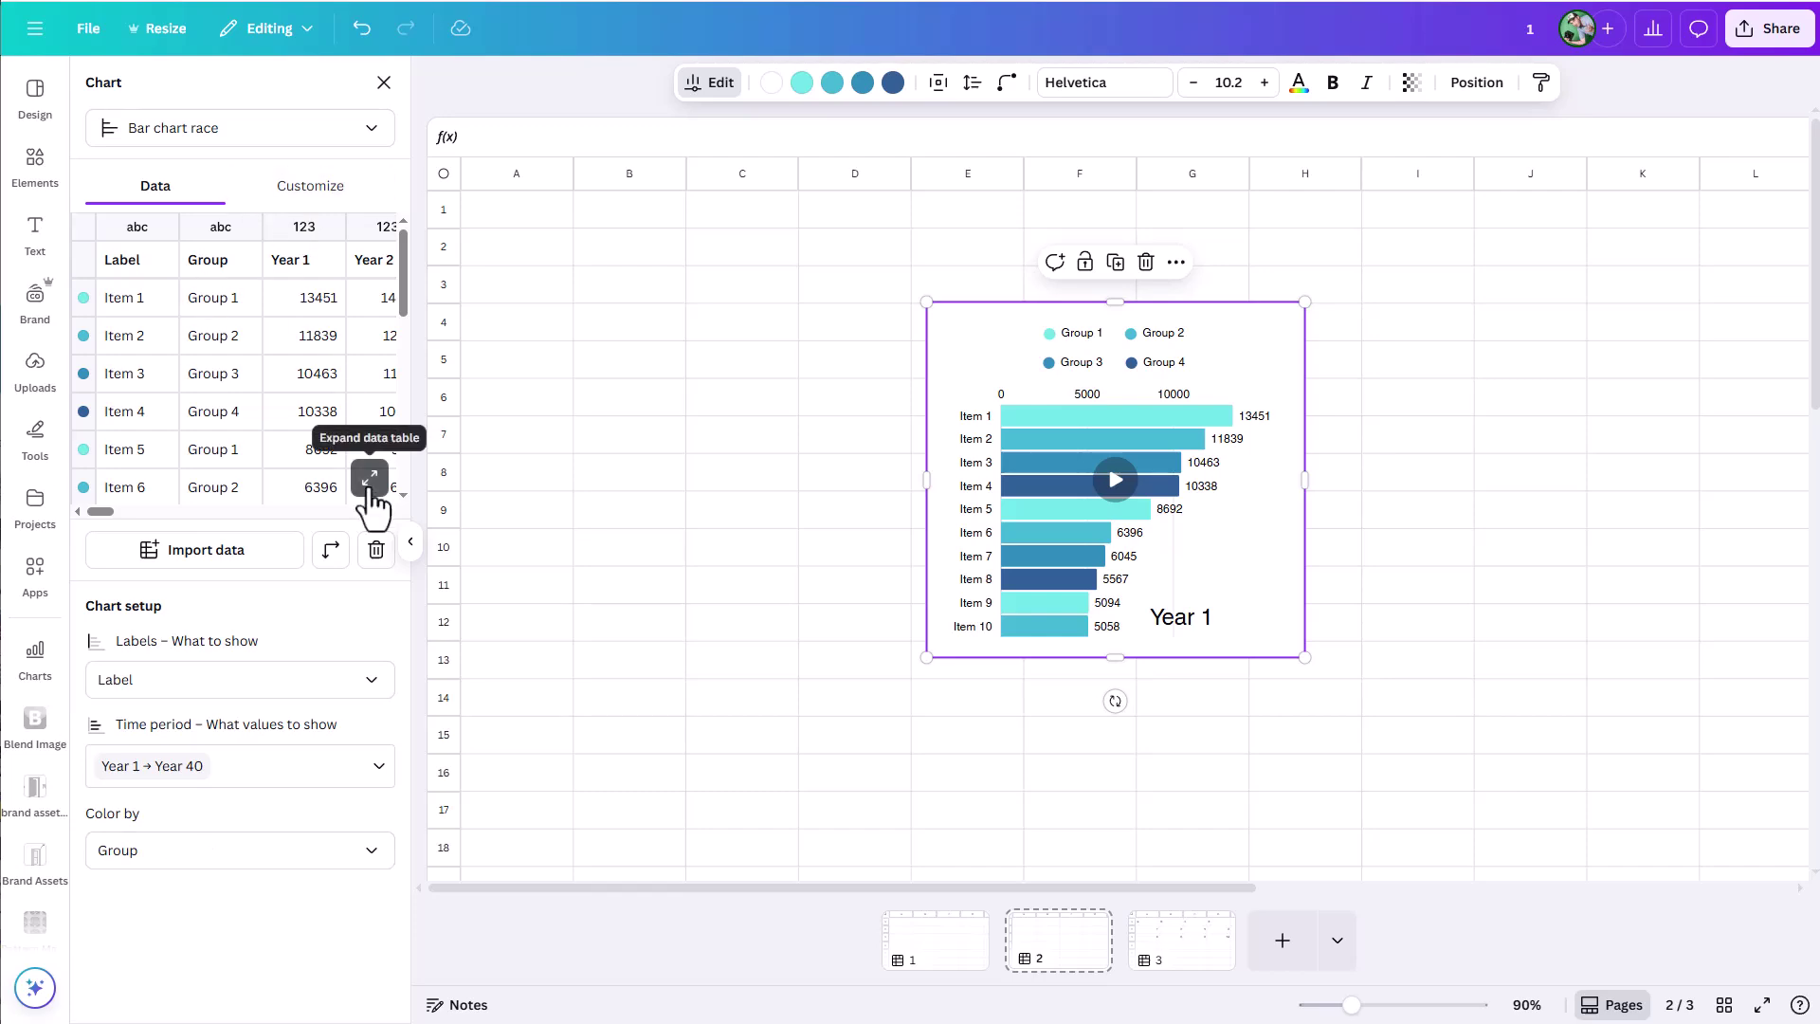
{"action": "left_click", "coordinate": [375, 484]}
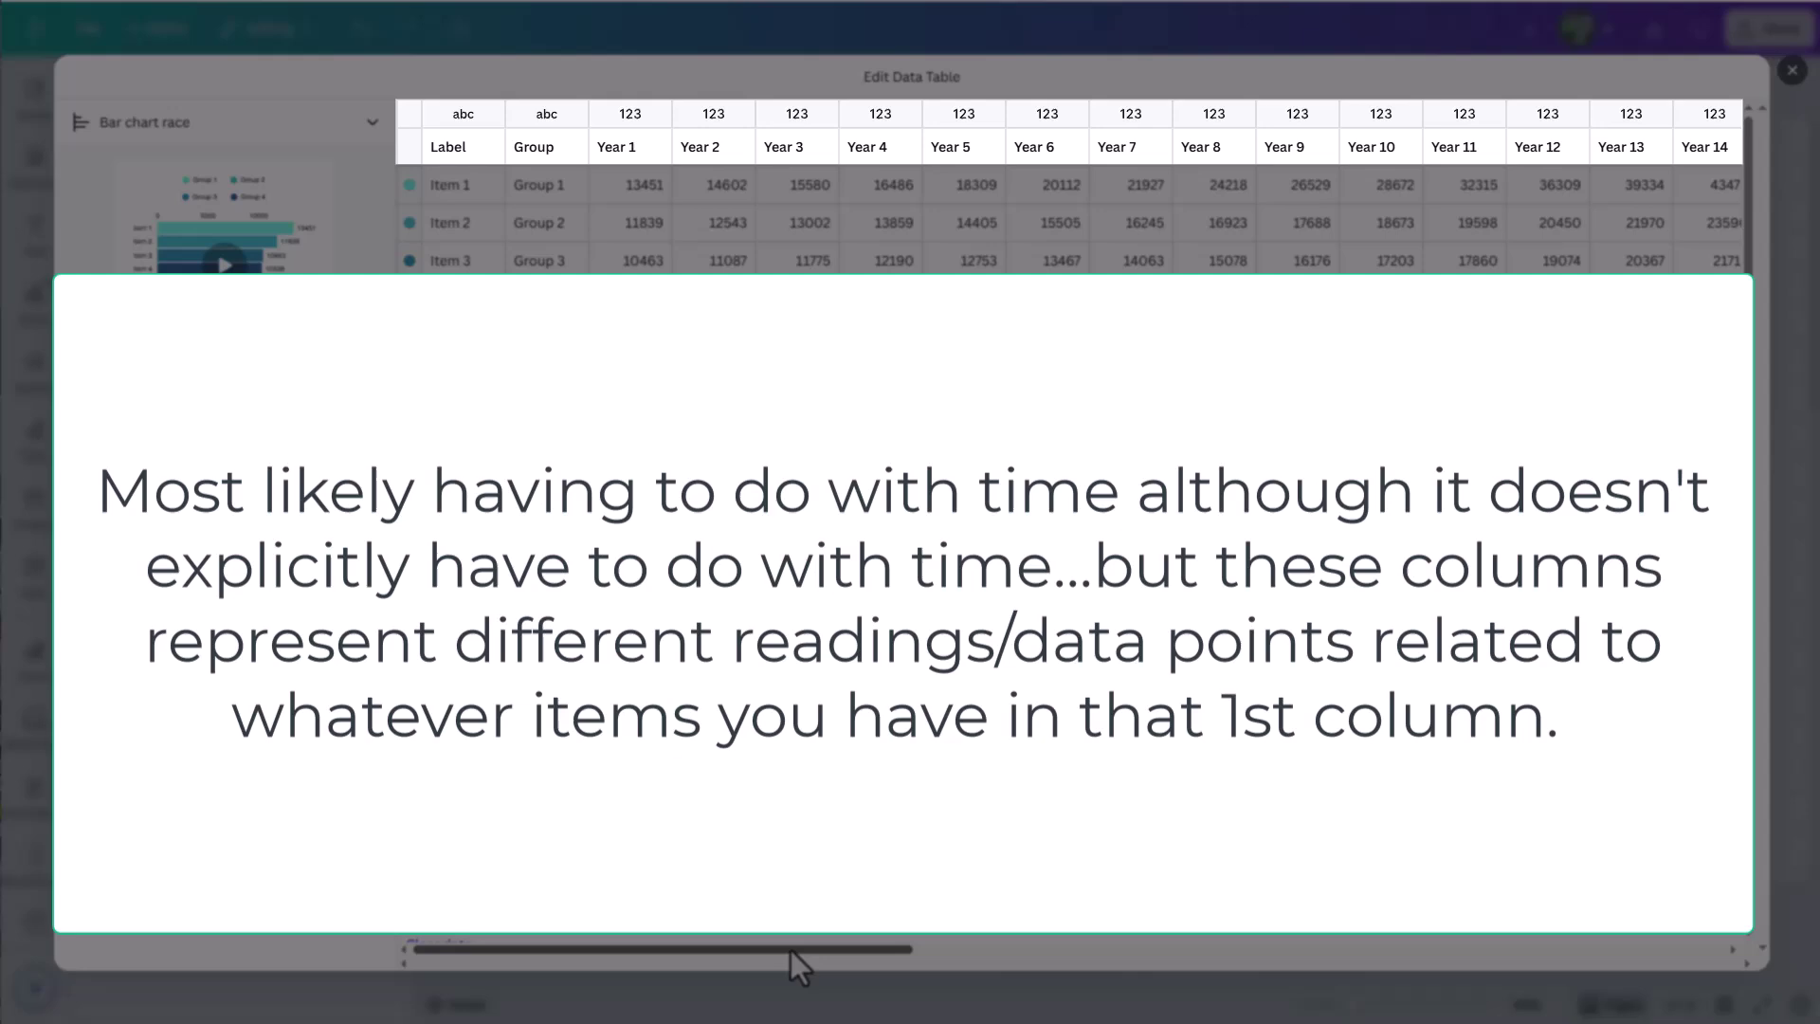
{"action": "left_click_drag", "start_coordinate": [790, 950], "coordinate": [718, 948]}
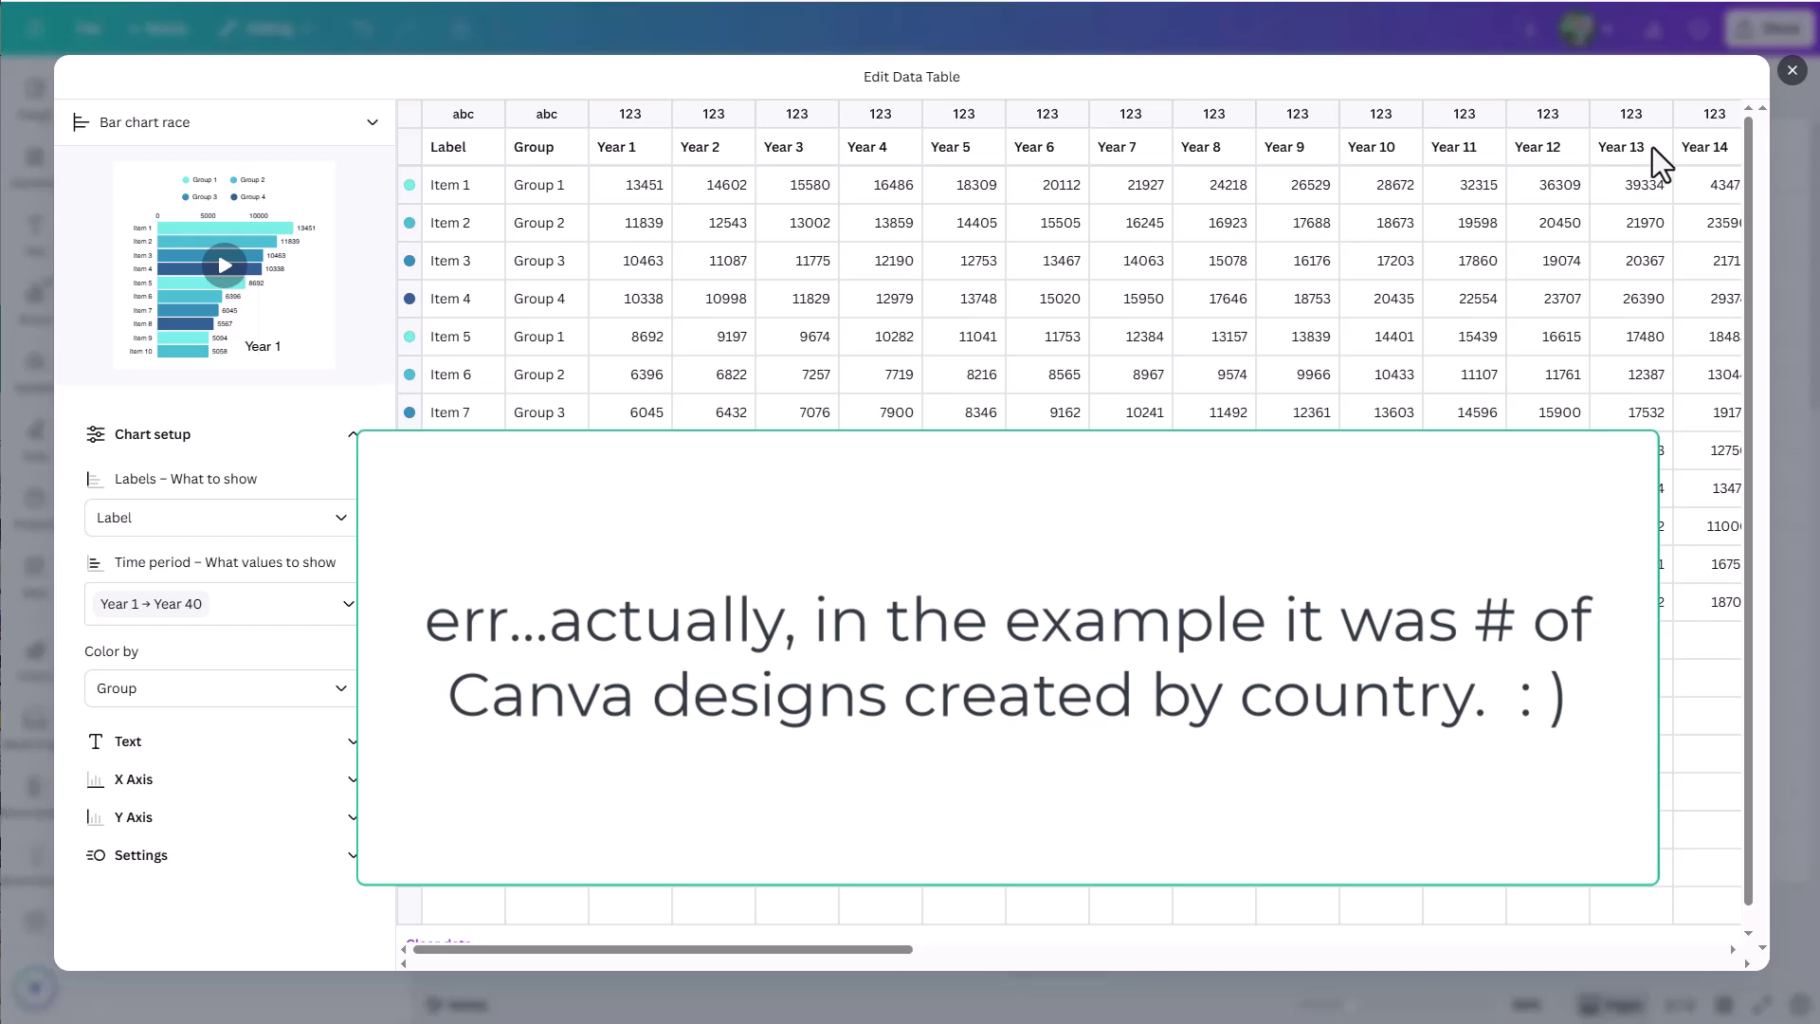
Close the data table, stretch the chart left and down, and play it to Year 40.
{"action": "left_click", "coordinate": [1791, 71]}
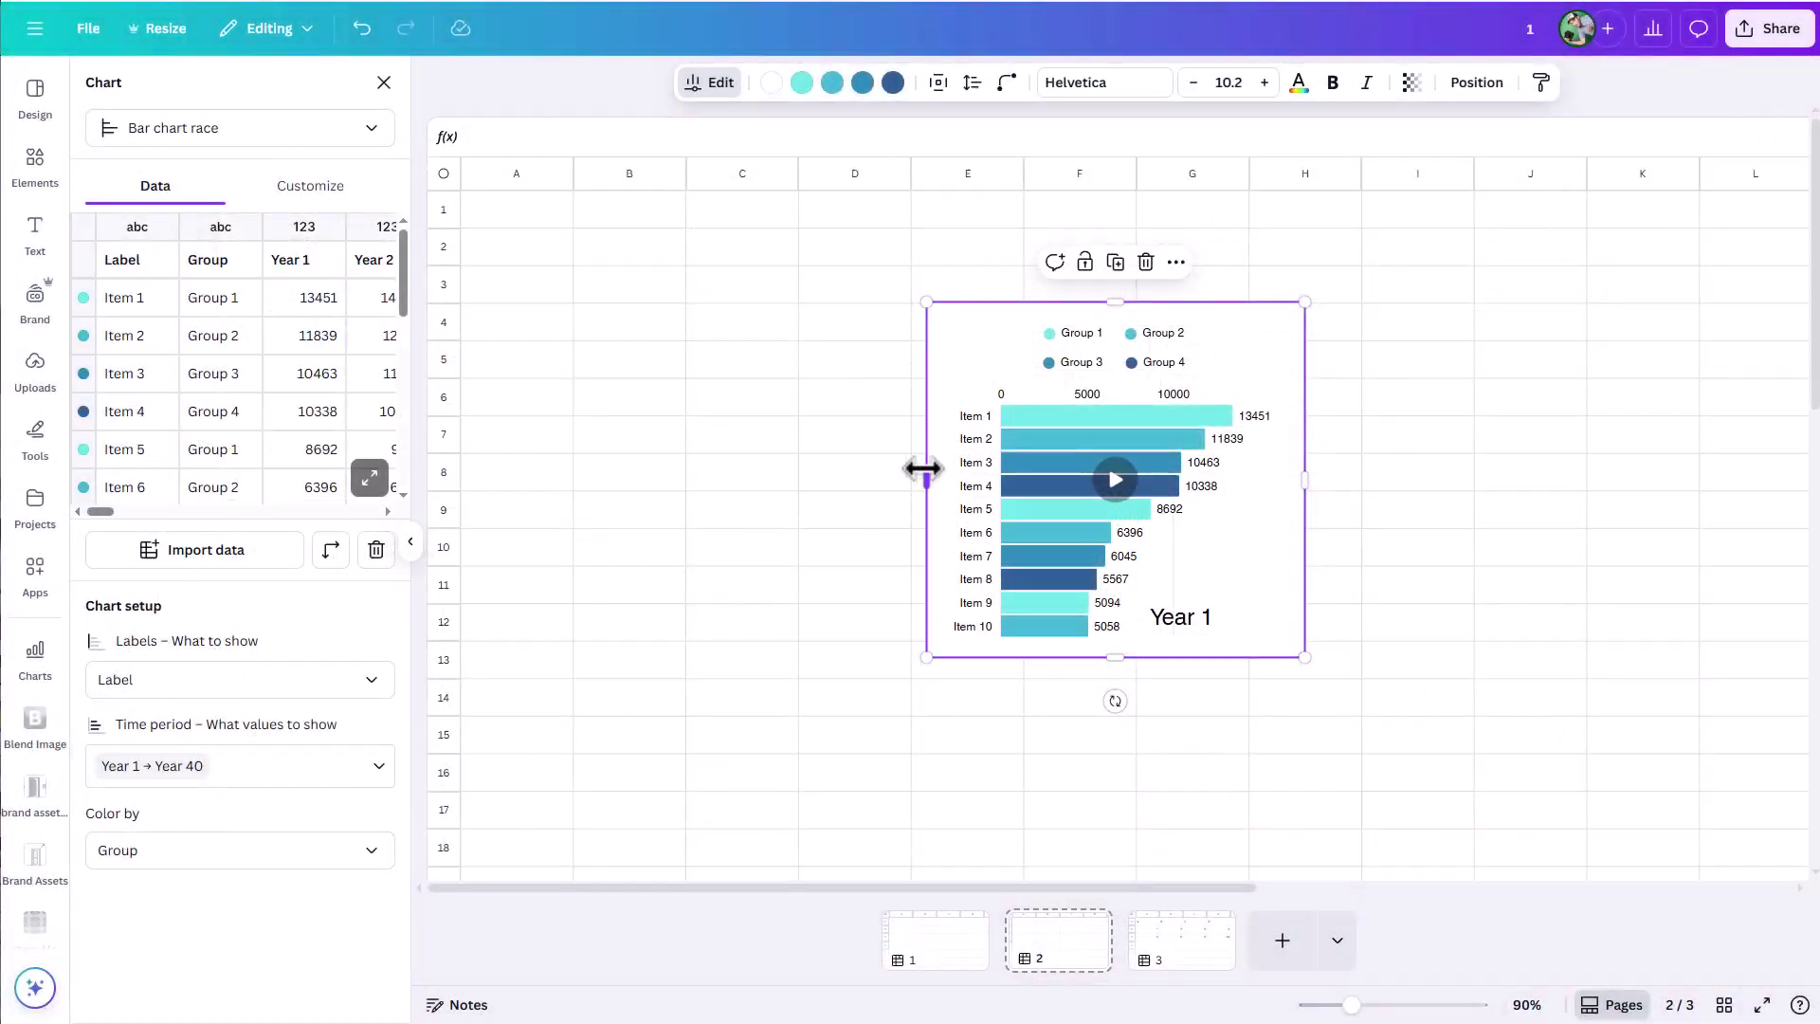
{"action": "left_click_drag", "start_coordinate": [925, 467], "coordinate": [549, 500]}
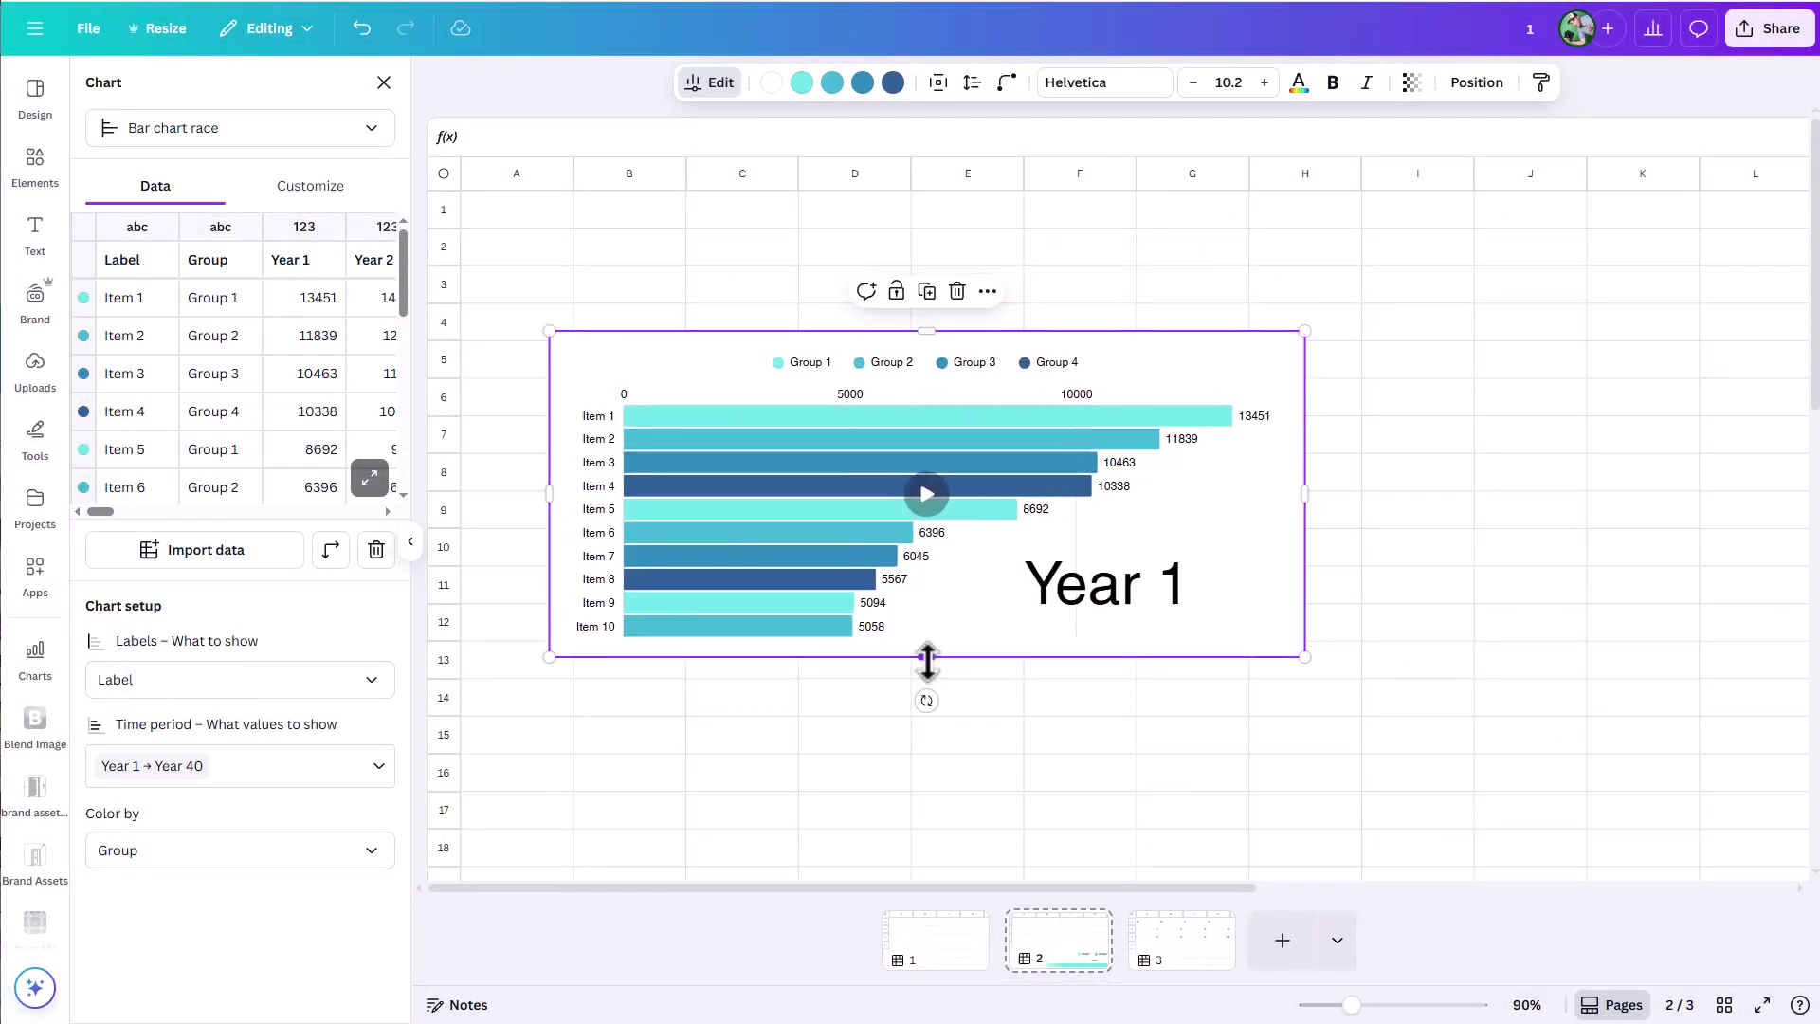
{"action": "left_click_drag", "start_coordinate": [927, 657], "coordinate": [926, 789]}
{"action": "left_click", "coordinate": [926, 561]}
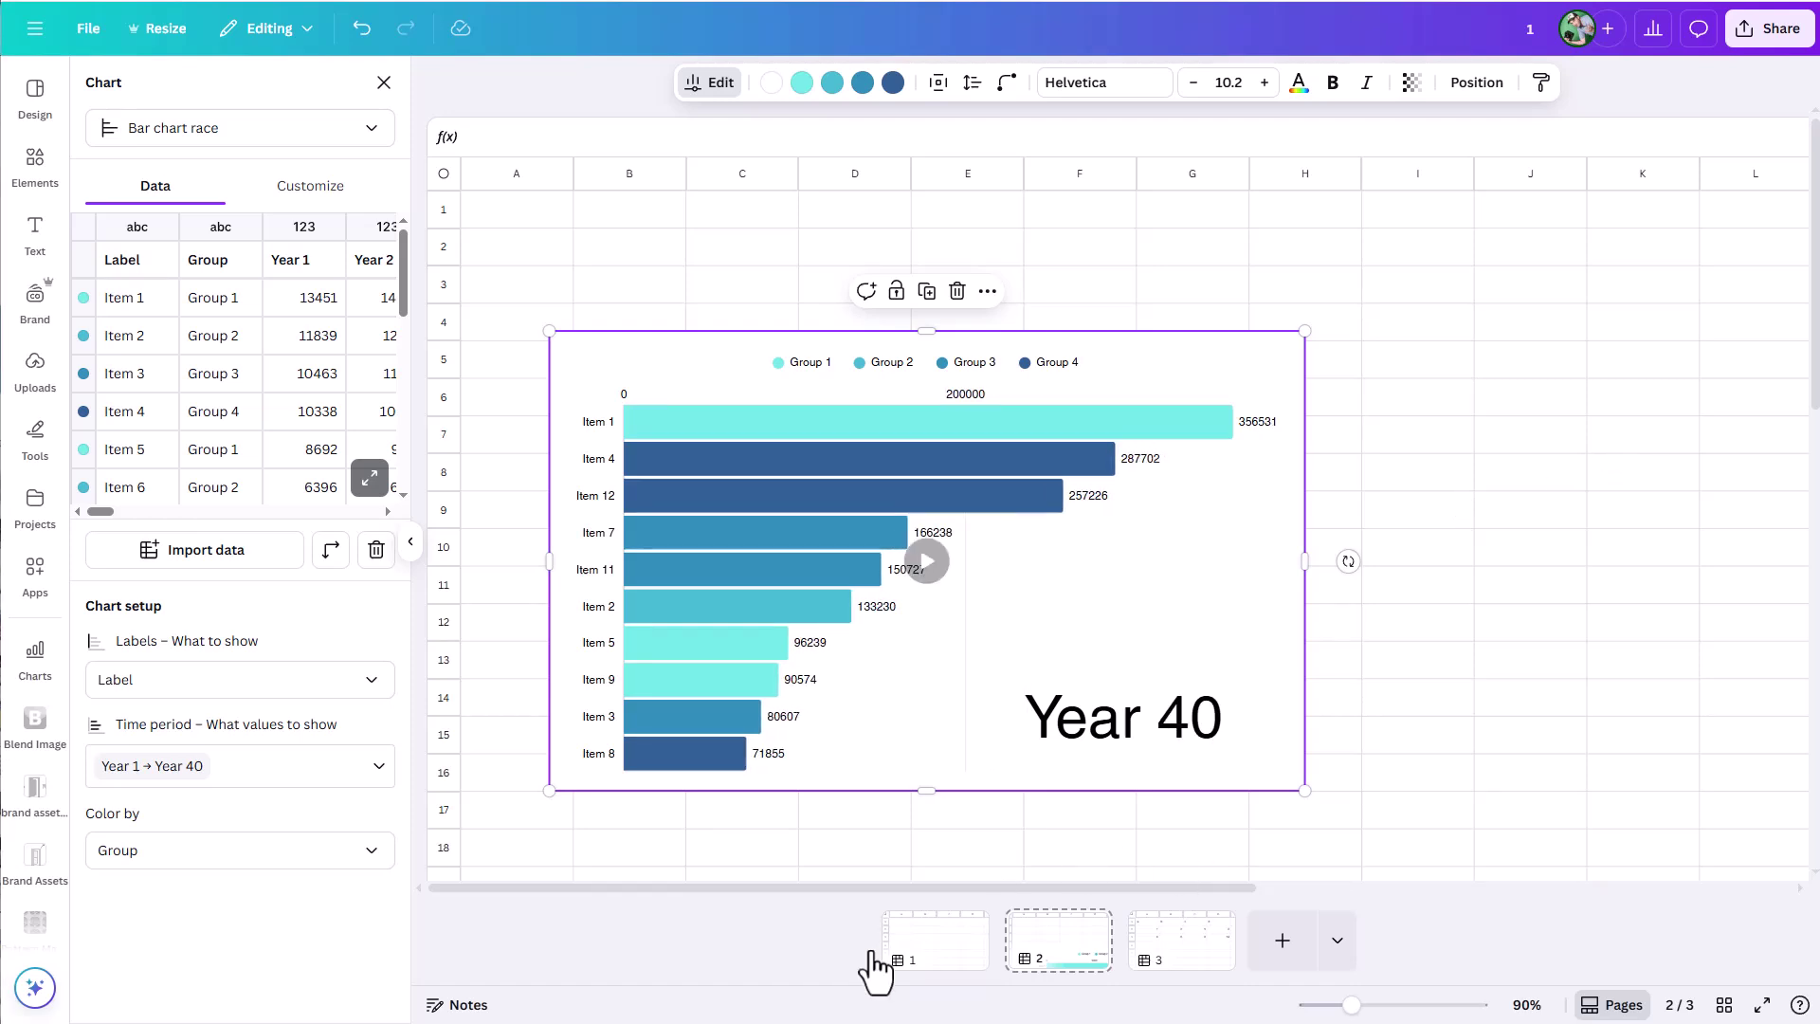
On page 1, select cell A1 and choose Import data > Upload data.
{"action": "left_click", "coordinate": [957, 941]}
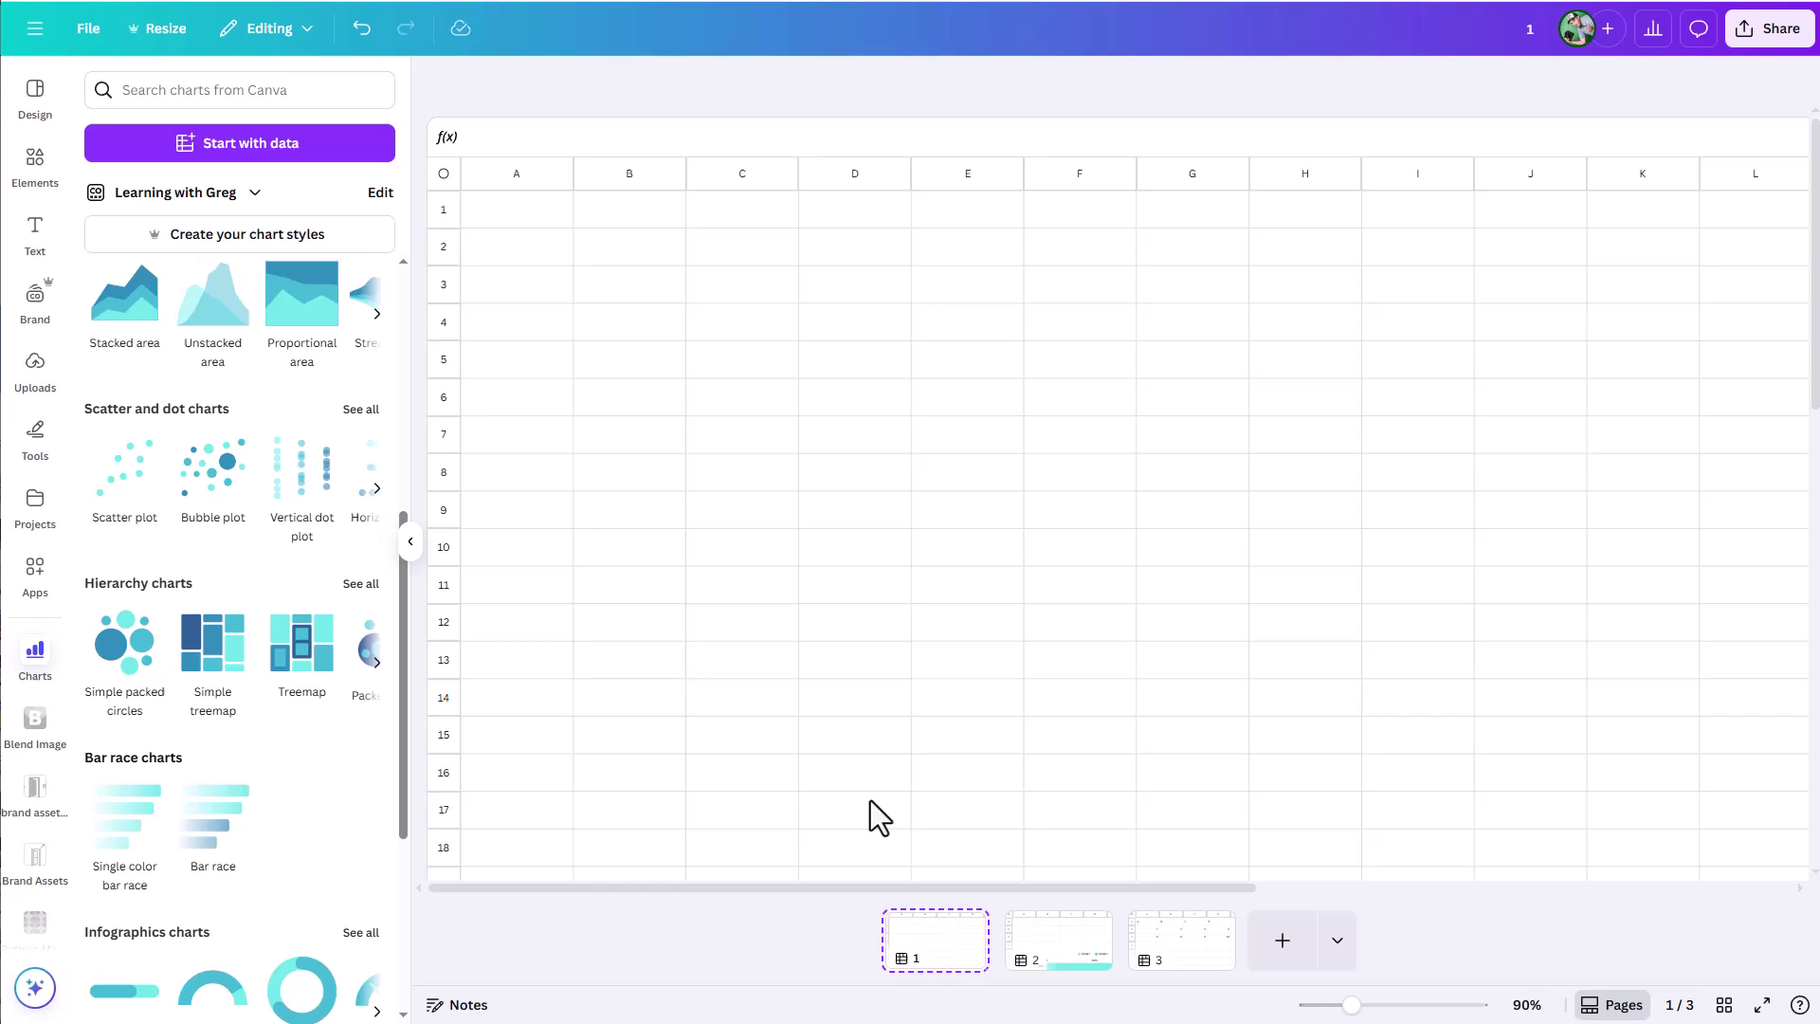
{"action": "left_click", "coordinate": [497, 216]}
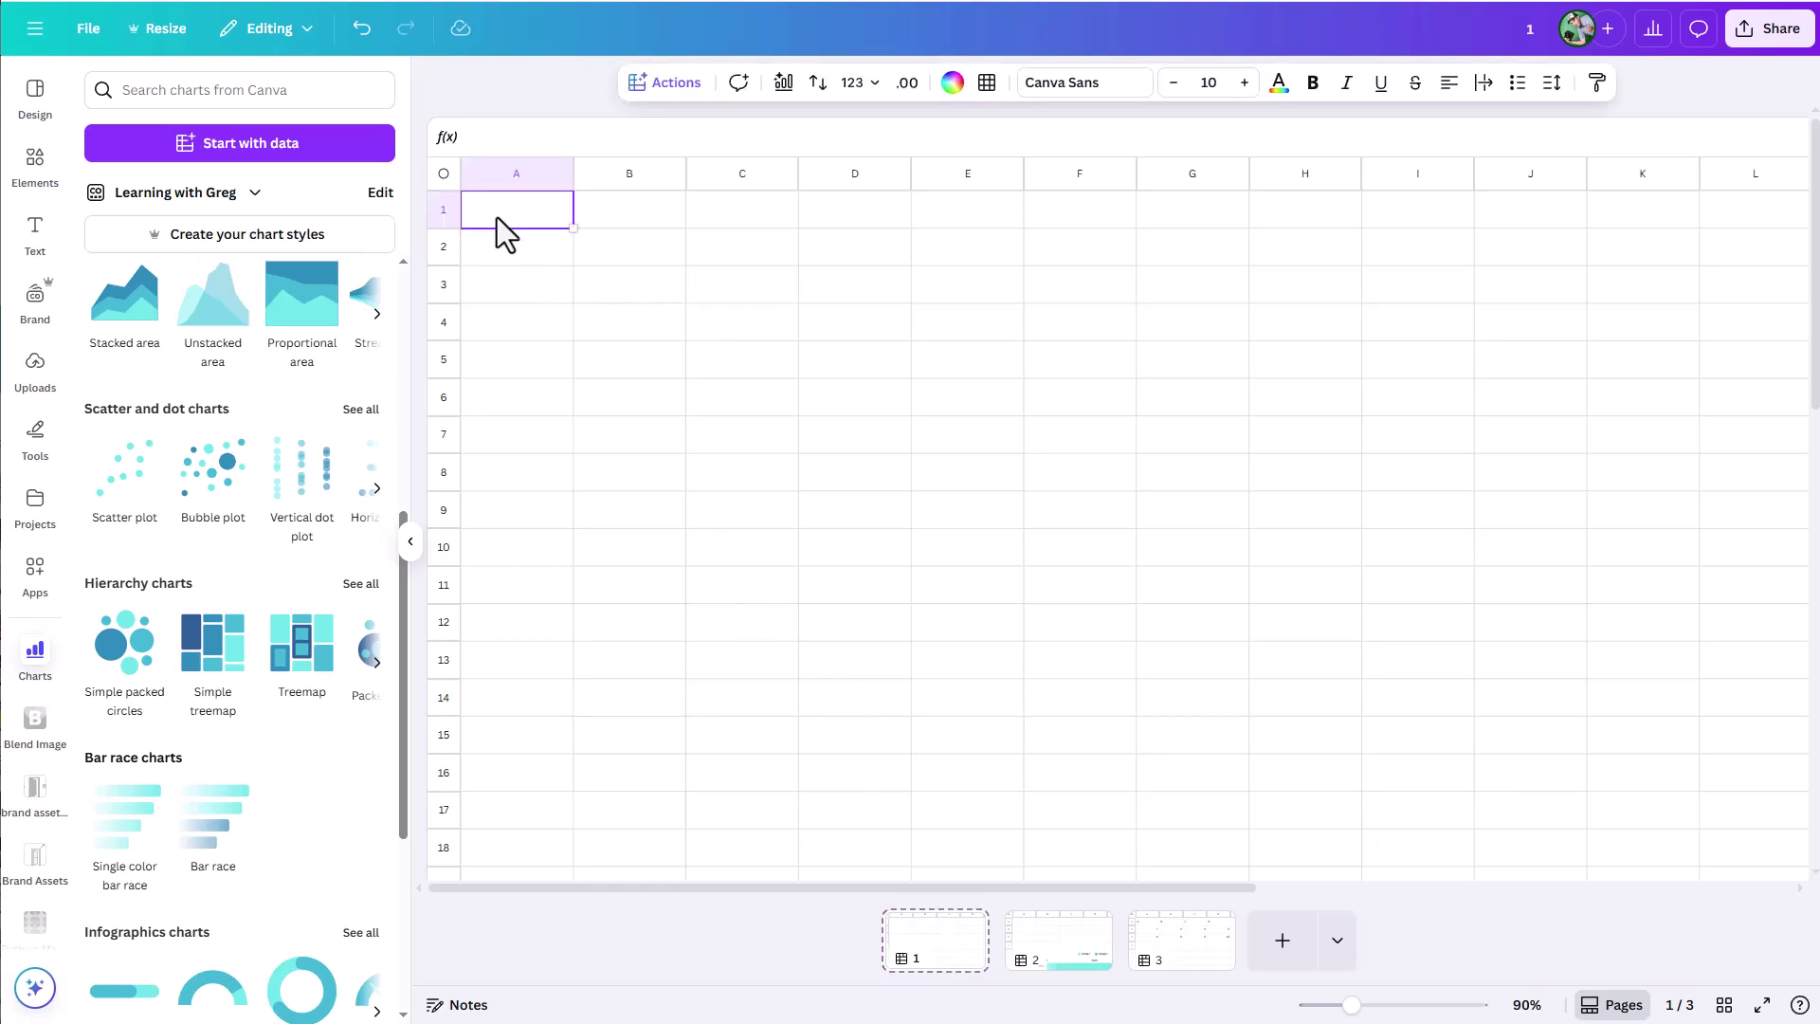
{"action": "left_click", "coordinate": [671, 83]}
{"action": "scroll", "coordinate": [687, 284], "scroll_direction": "down", "scroll_amount": 1}
{"action": "scroll", "coordinate": [688, 294], "scroll_direction": "down", "scroll_amount": 1}
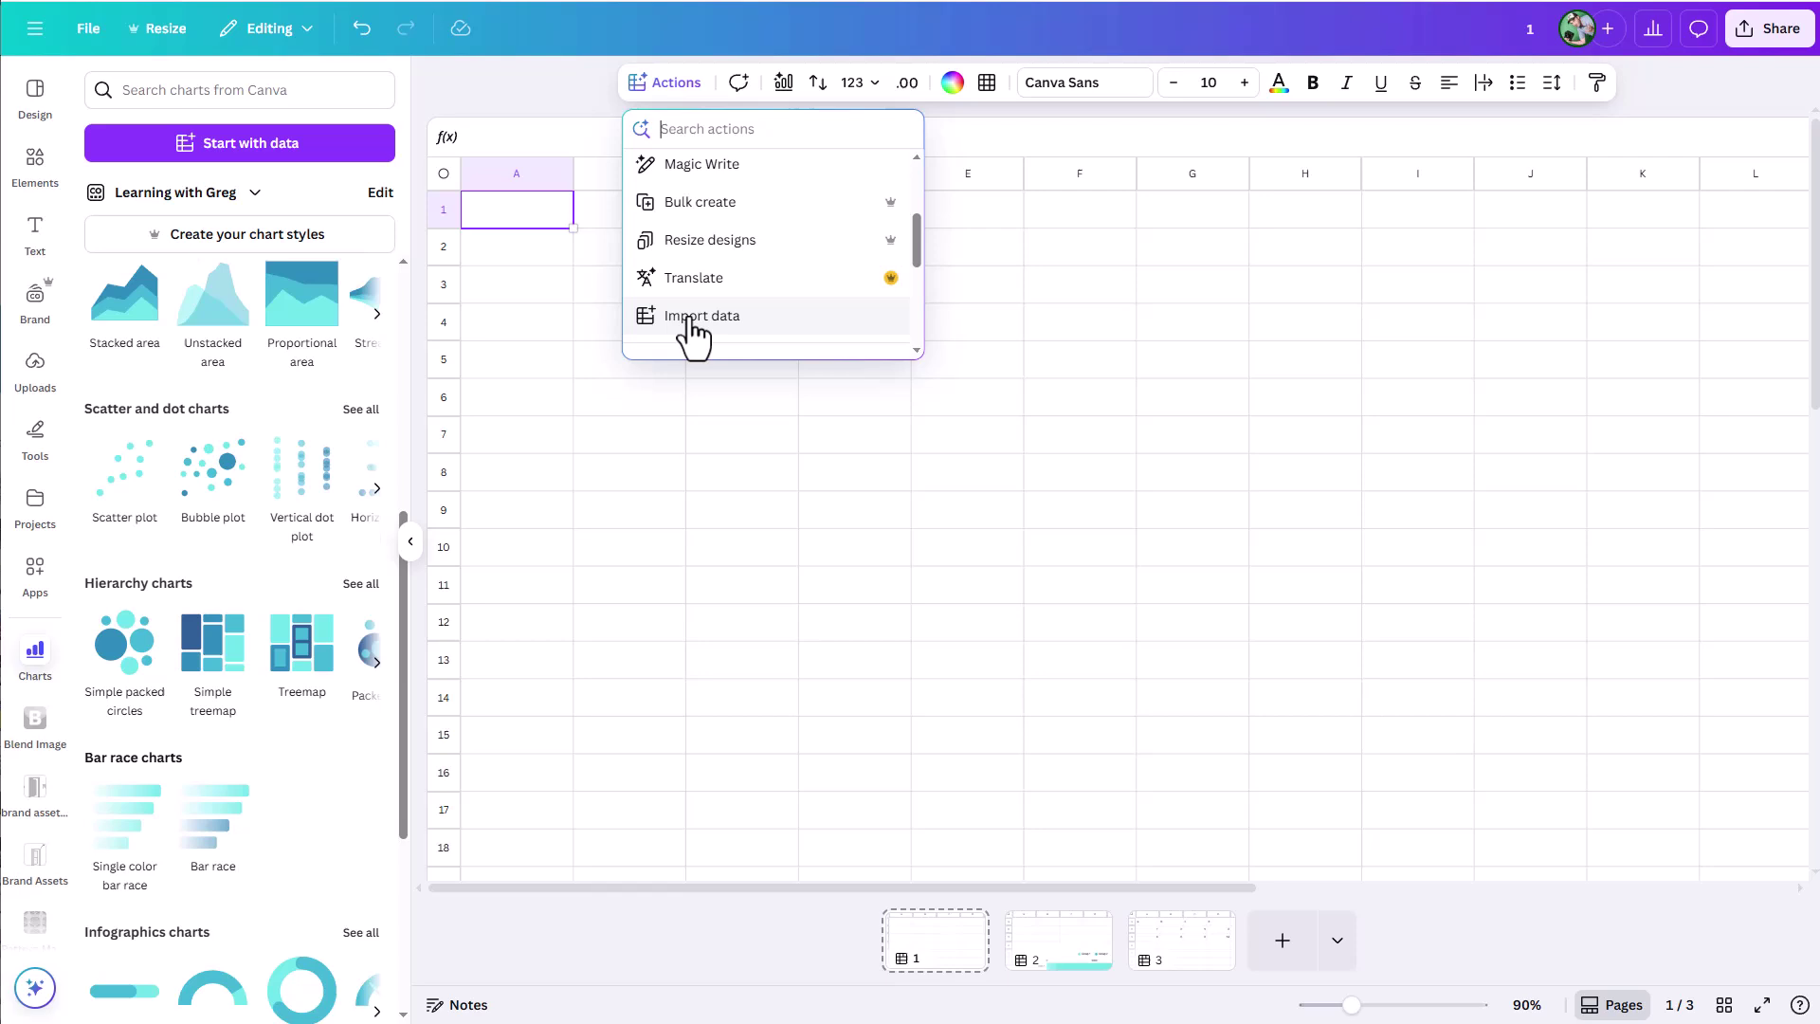
{"action": "left_click", "coordinate": [681, 317]}
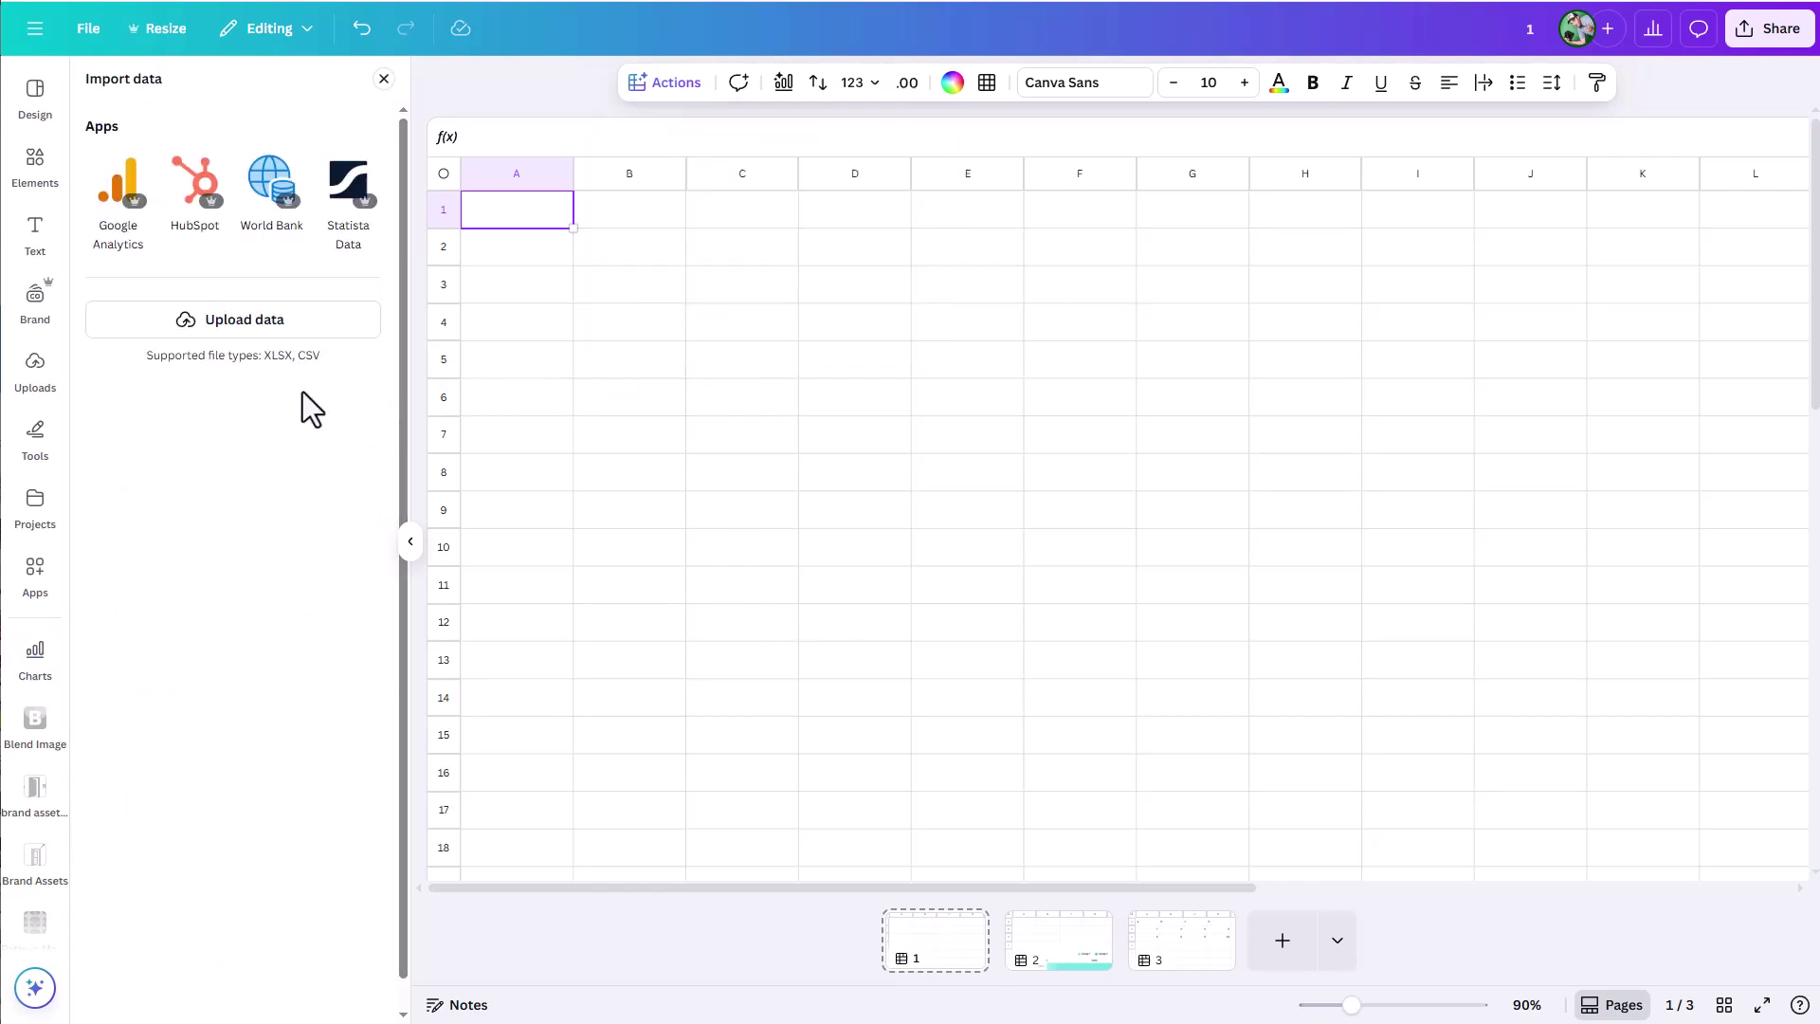
{"action": "left_click", "coordinate": [225, 327]}
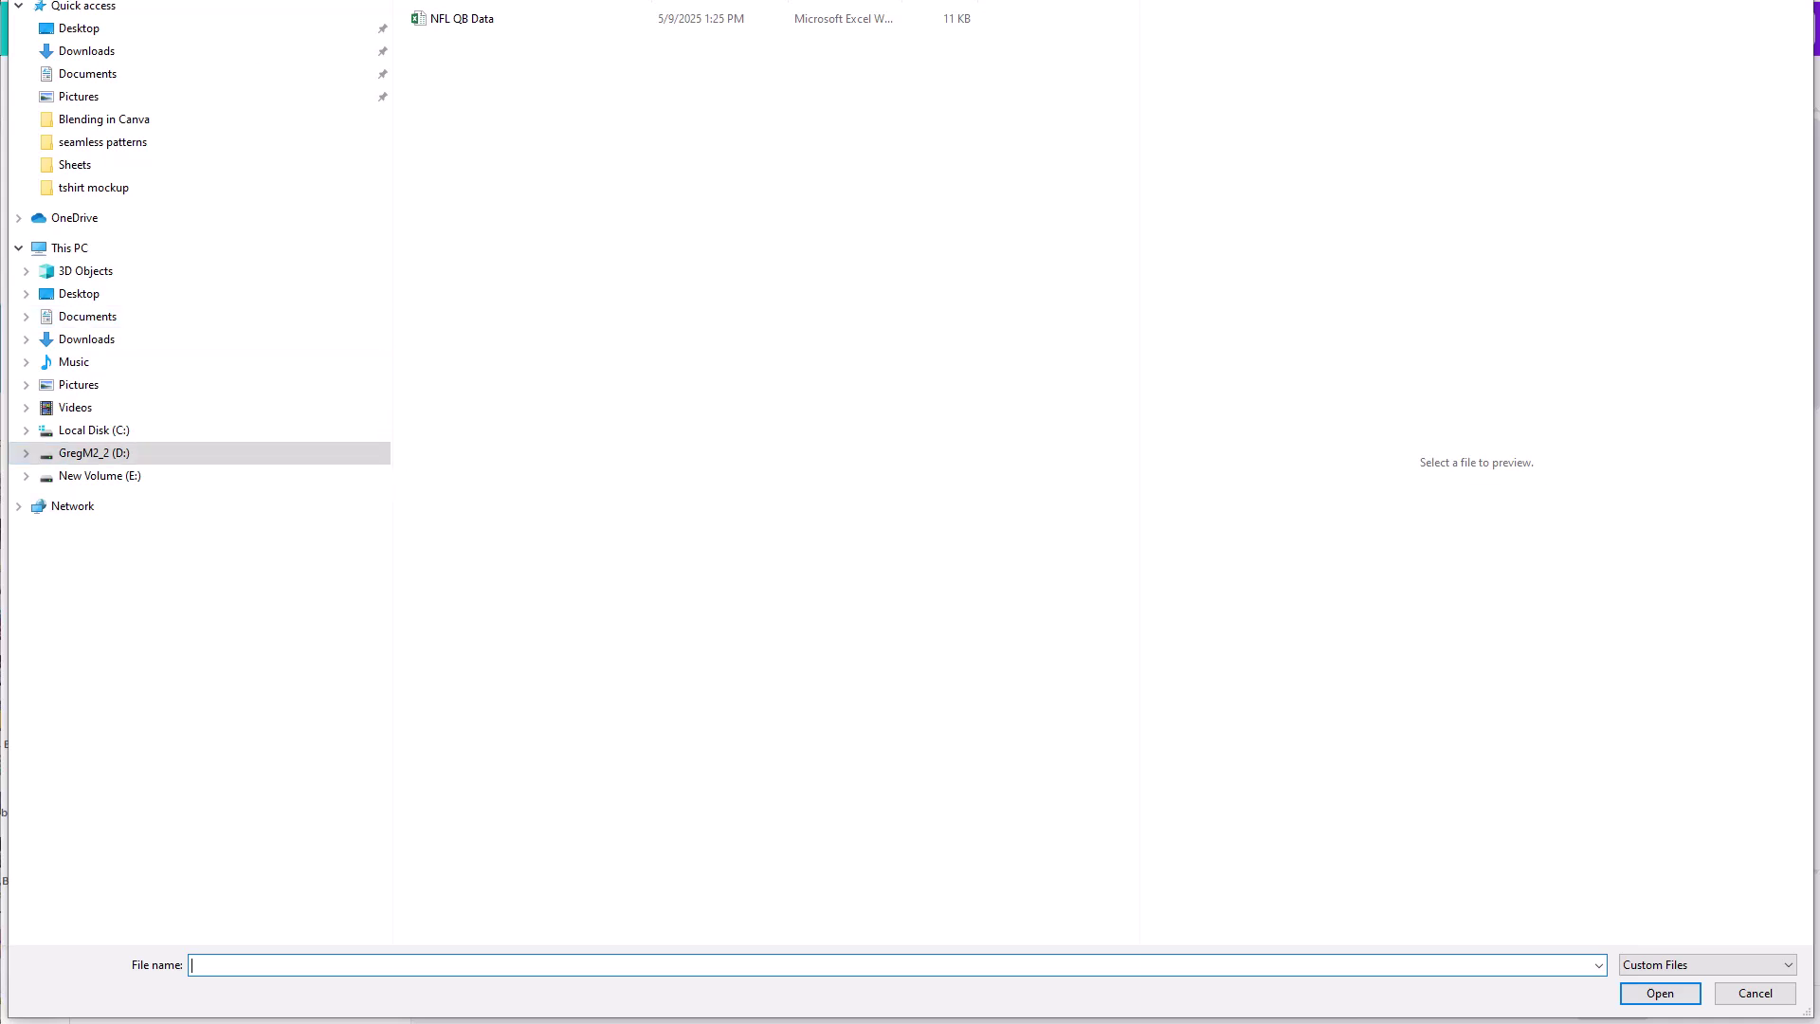
Select the NFL QB Data spreadsheet and open it for upload.
{"action": "left_click", "coordinate": [465, 27]}
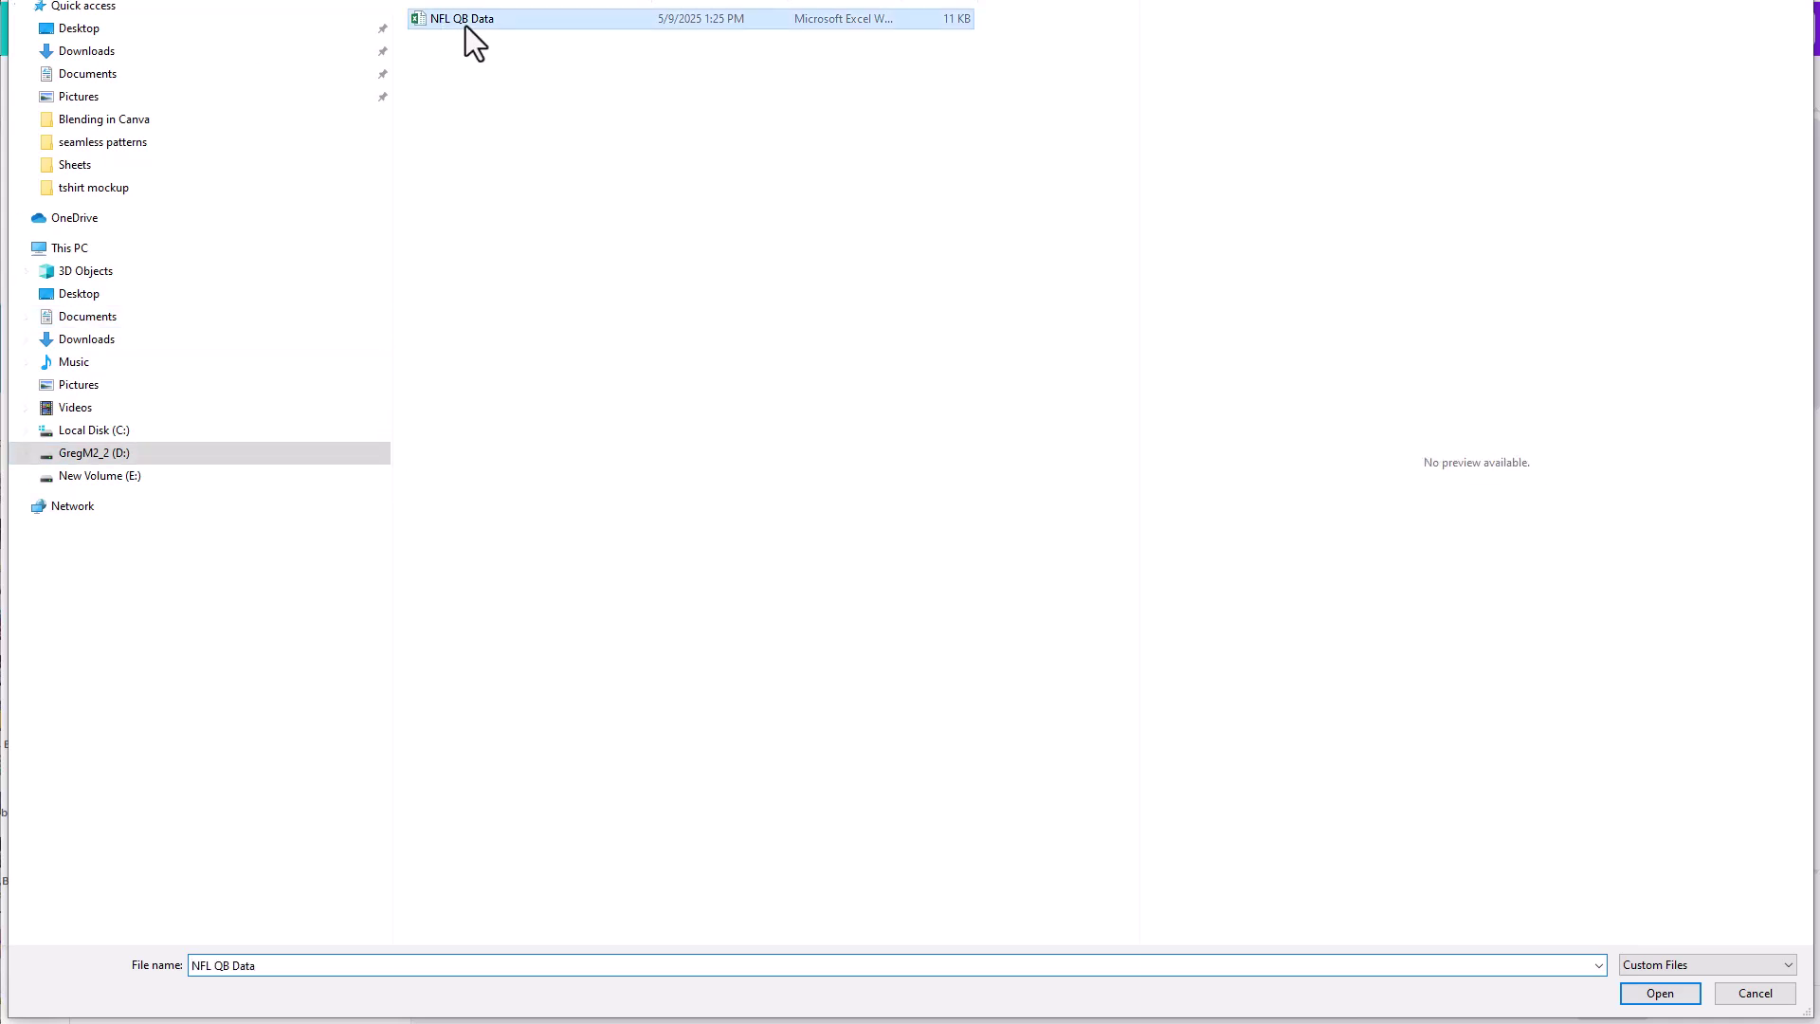
{"action": "left_click", "coordinate": [1658, 994]}
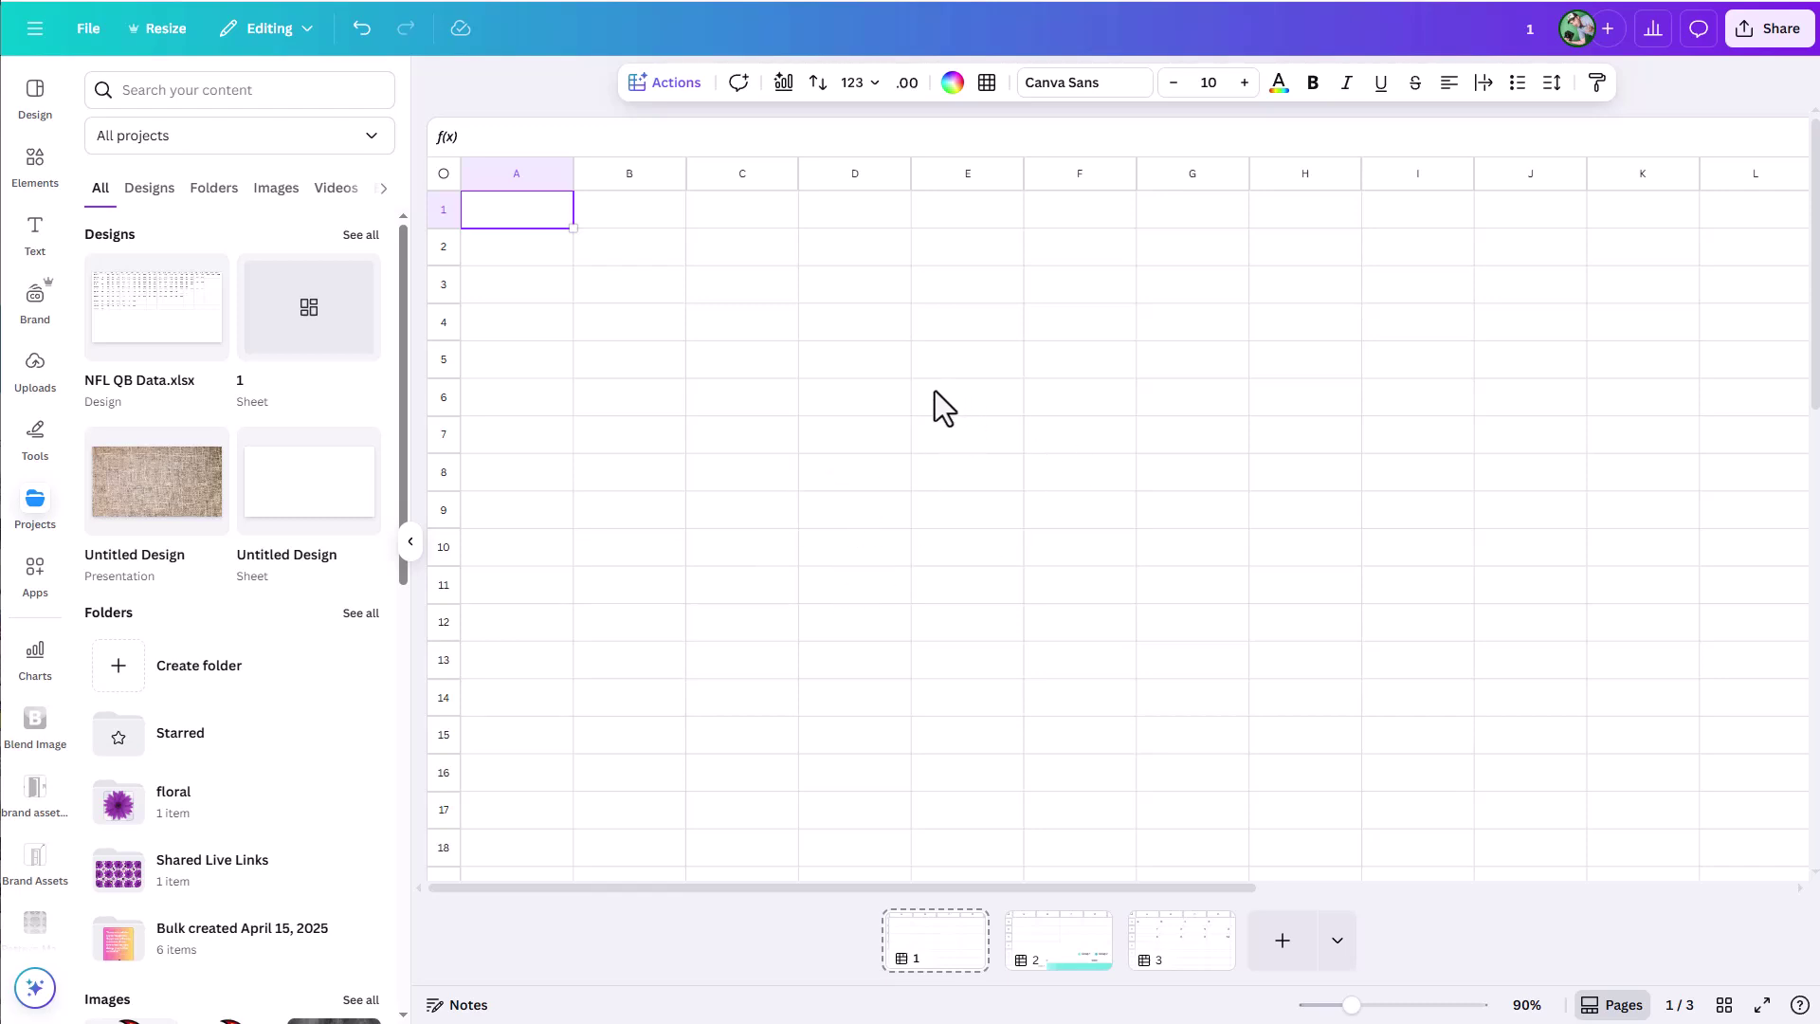
Replace page 1 with the NFL QB Data.xlsx design and hide the Projects panel.
{"action": "left_click", "coordinate": [138, 330]}
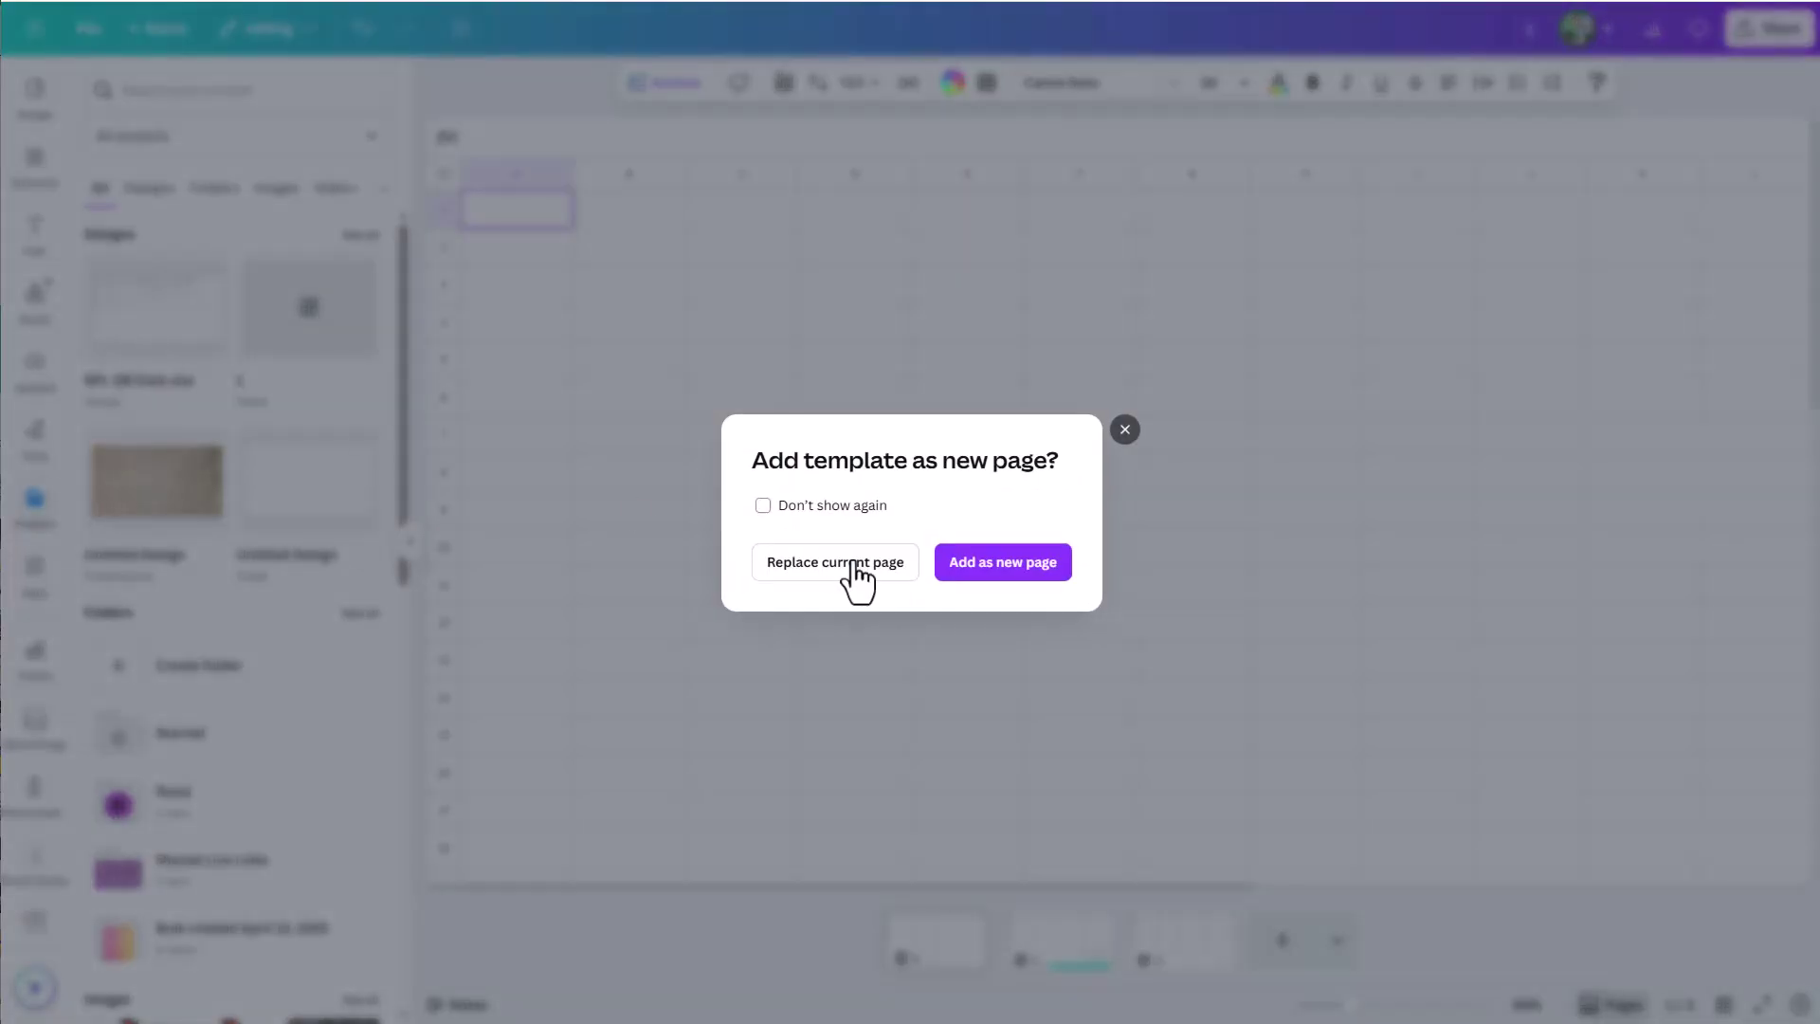
{"action": "left_click", "coordinate": [858, 581]}
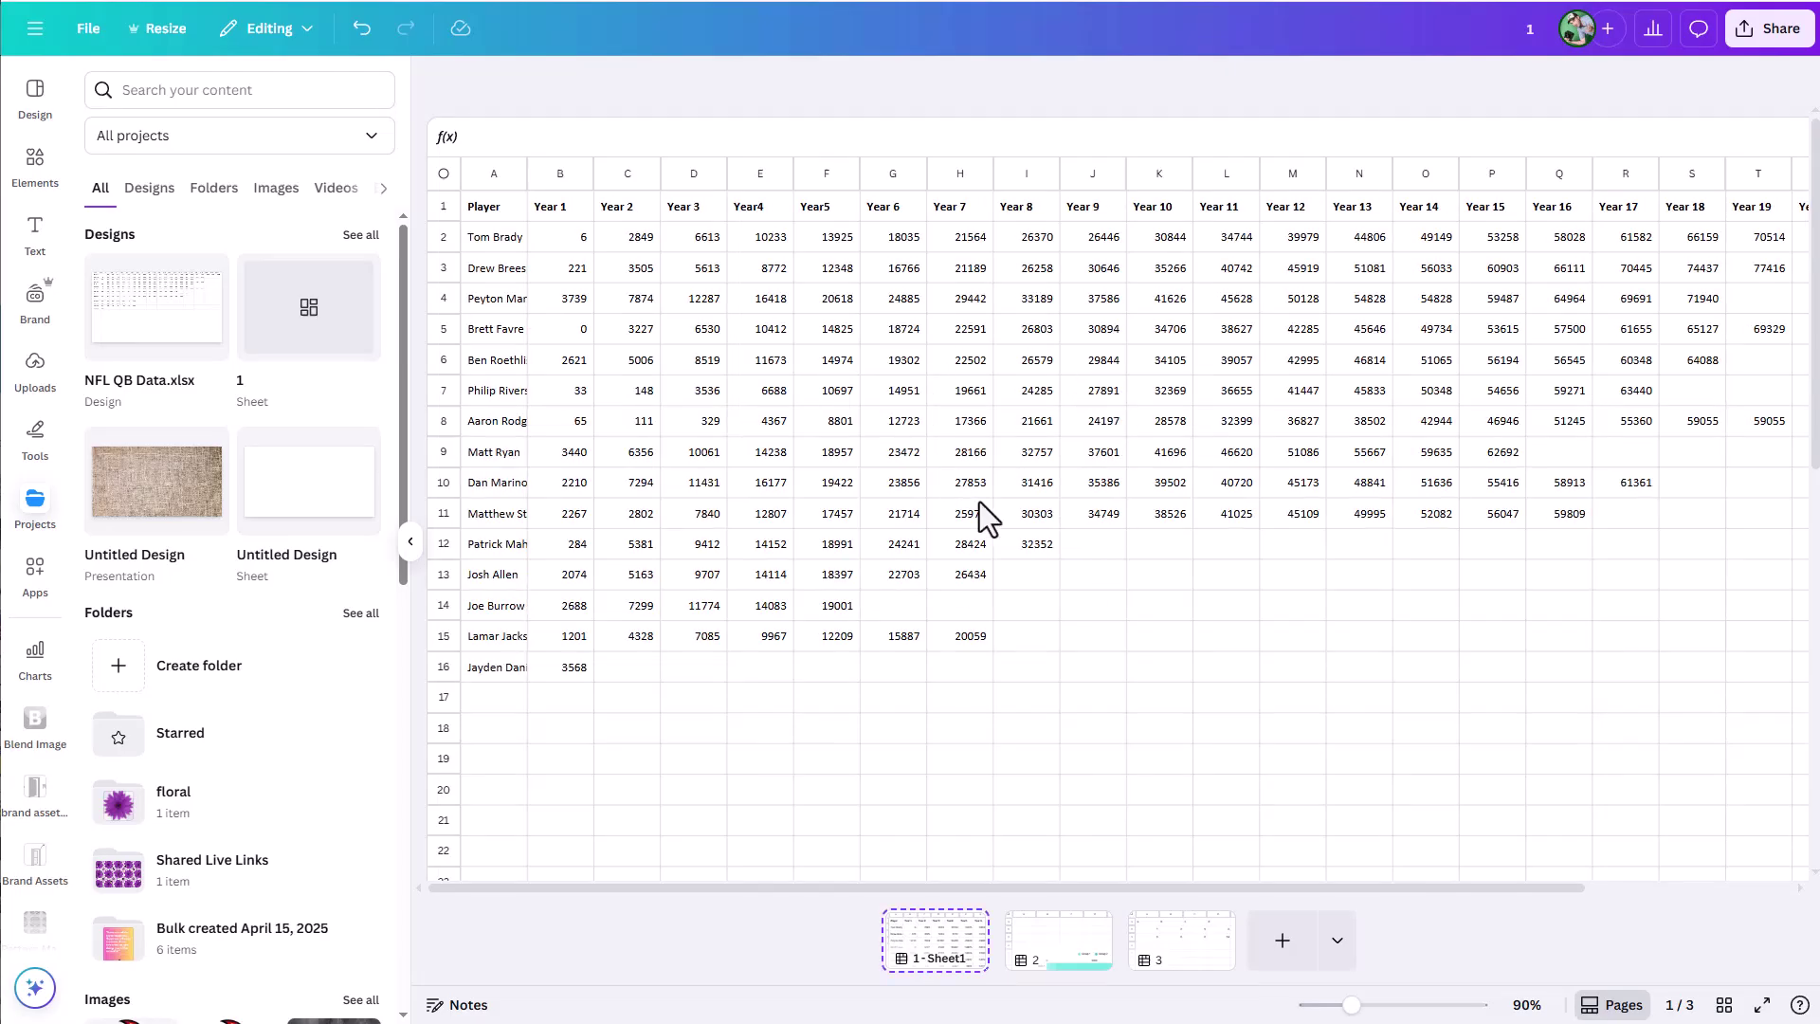
{"action": "left_click", "coordinate": [410, 545]}
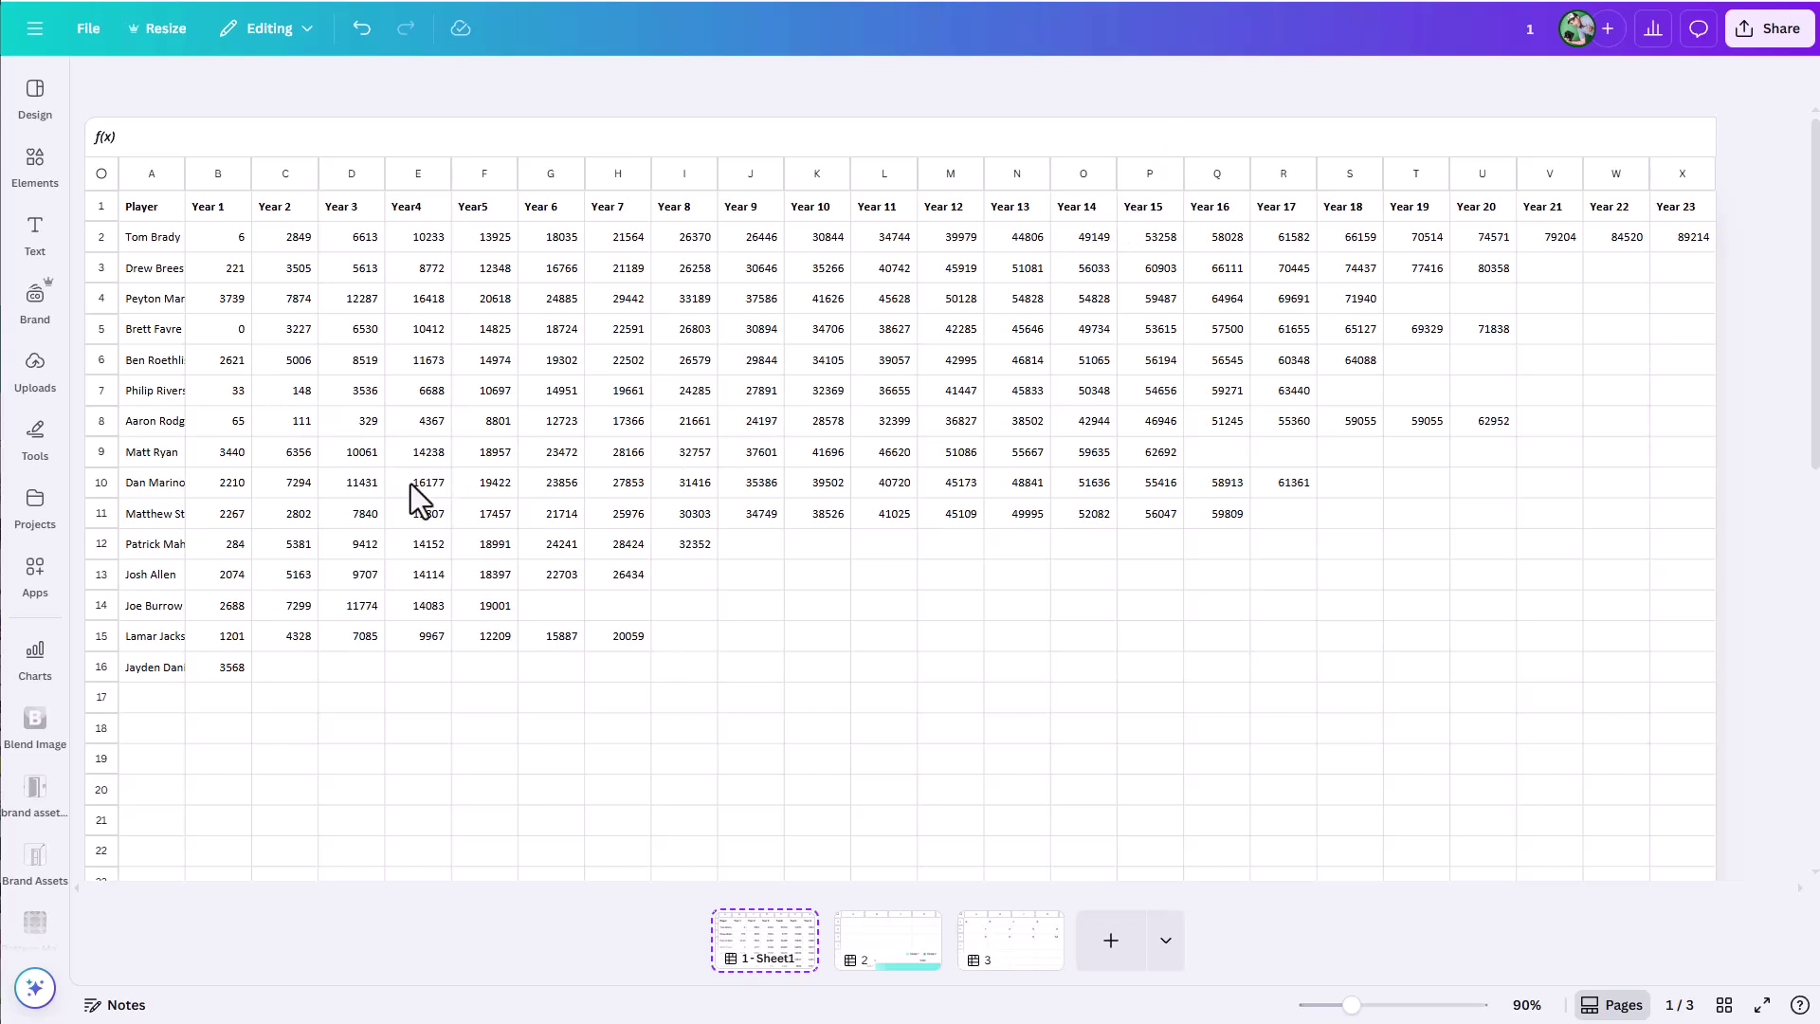
{"action": "left_click", "coordinate": [305, 384]}
{"action": "left_click_drag", "start_coordinate": [148, 235], "coordinate": [1663, 446]}
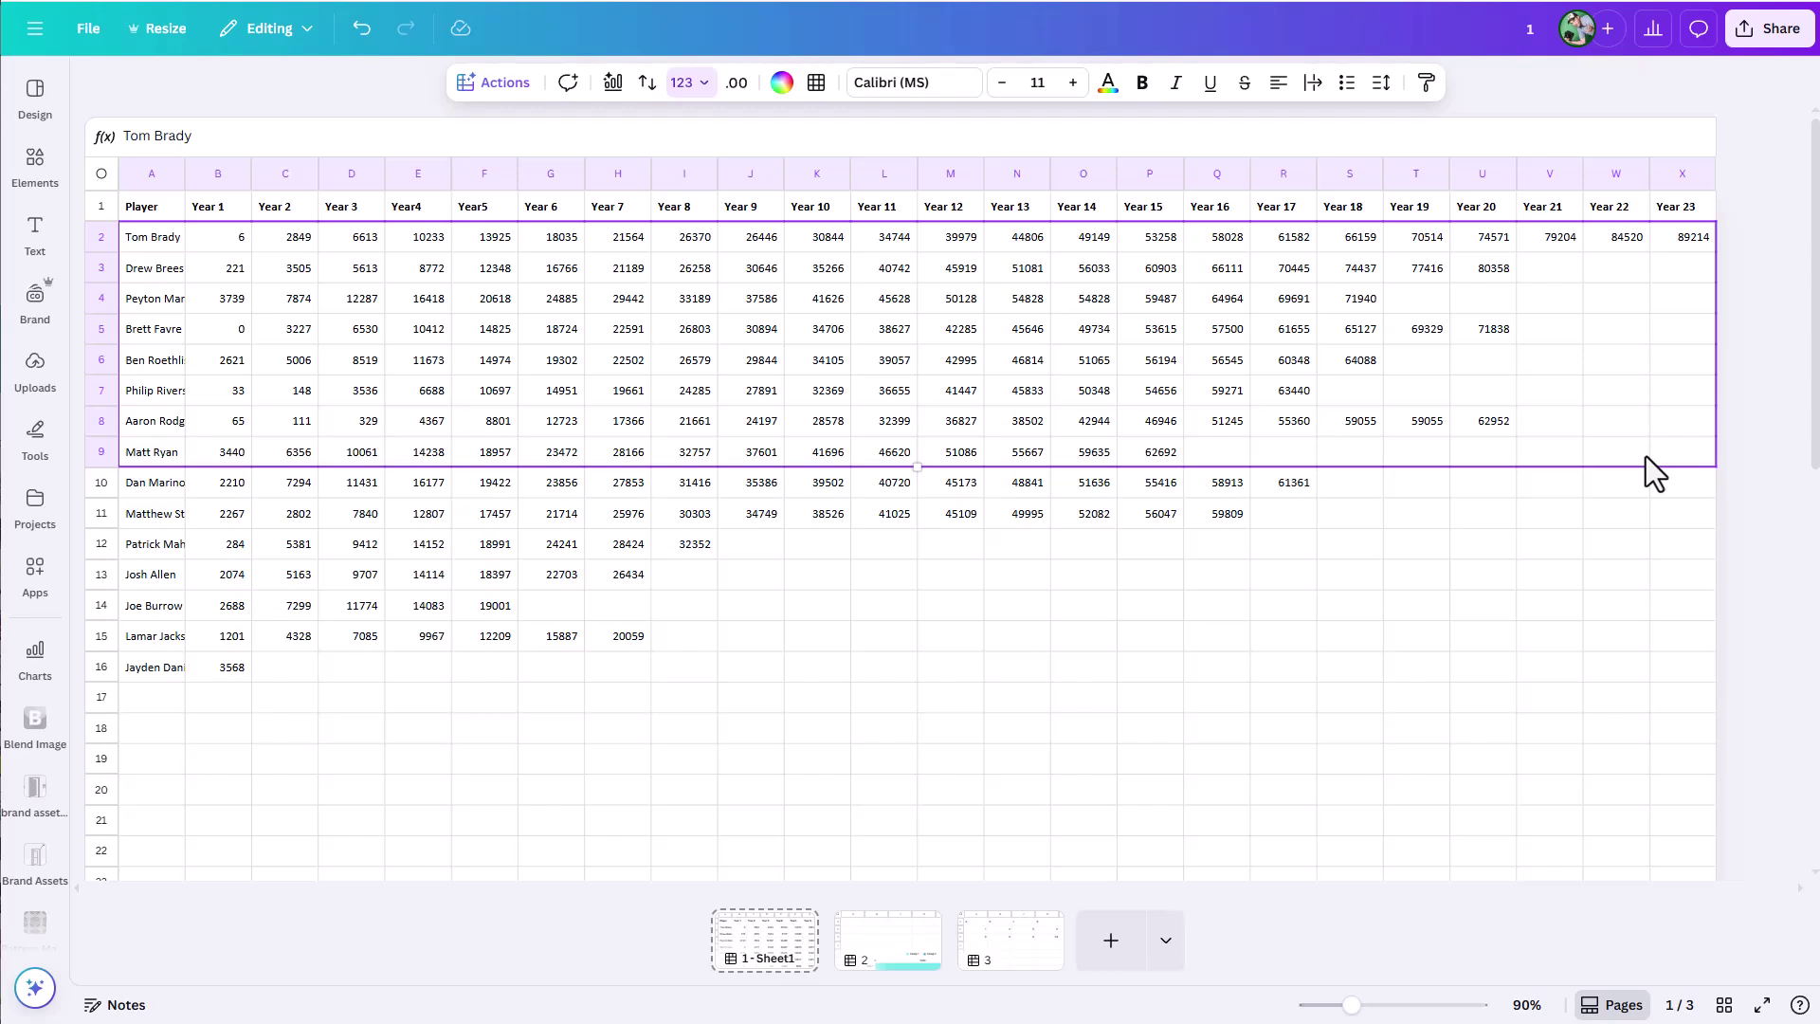
{"action": "left_click", "coordinate": [150, 243]}
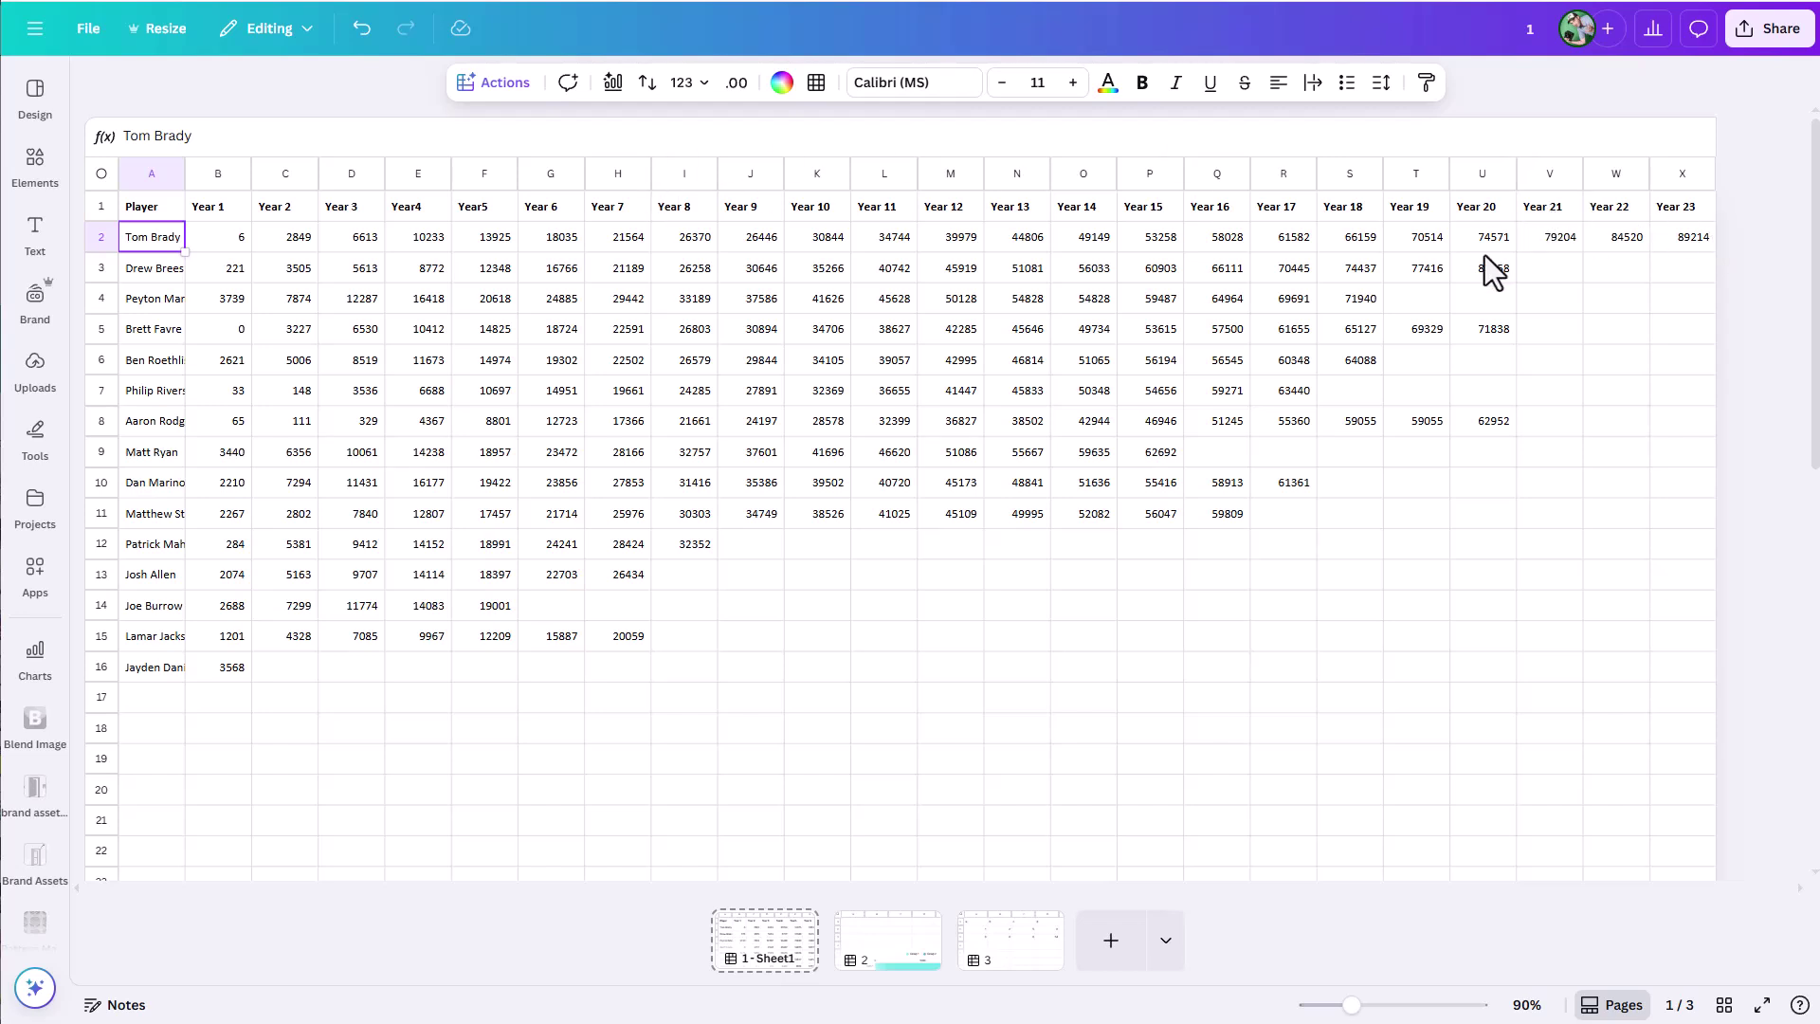
{"action": "left_click", "coordinate": [214, 675]}
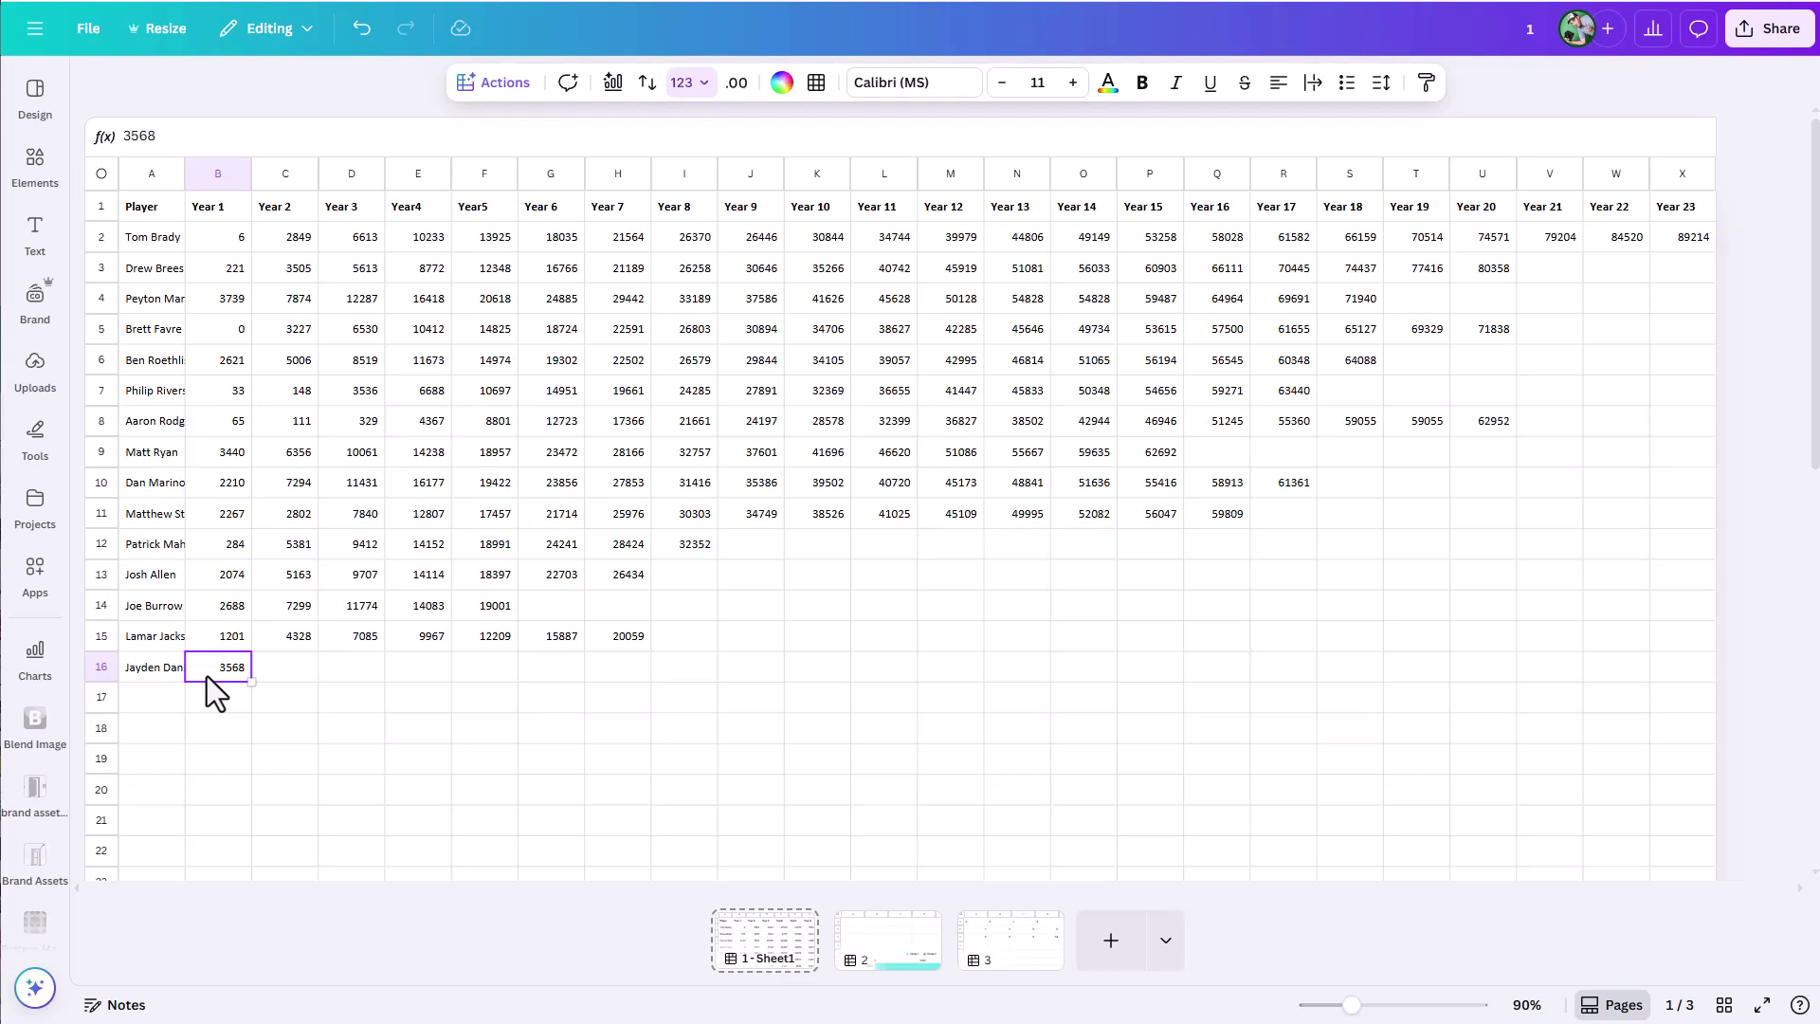
{"action": "left_click", "coordinate": [201, 548]}
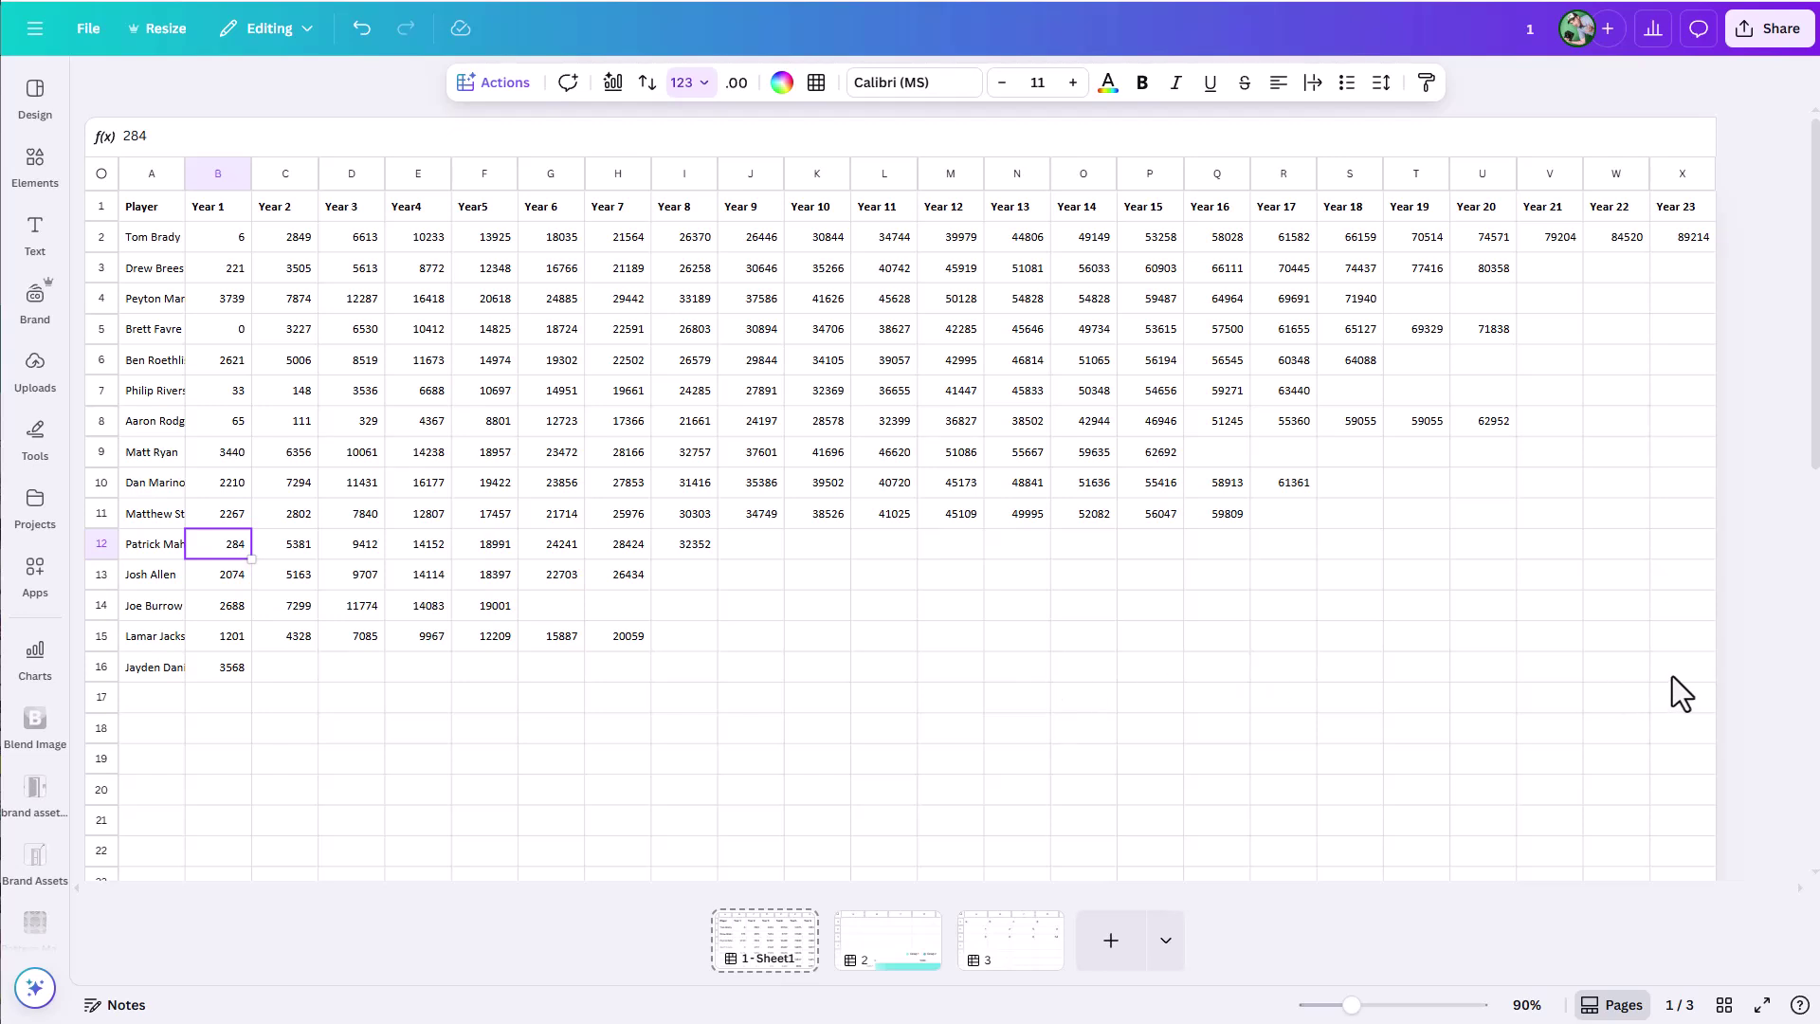
Select A1:X16 and insert a Bar race chart running Year 1 to Year 23.
{"action": "left_click_drag", "start_coordinate": [1672, 675], "coordinate": [170, 197]}
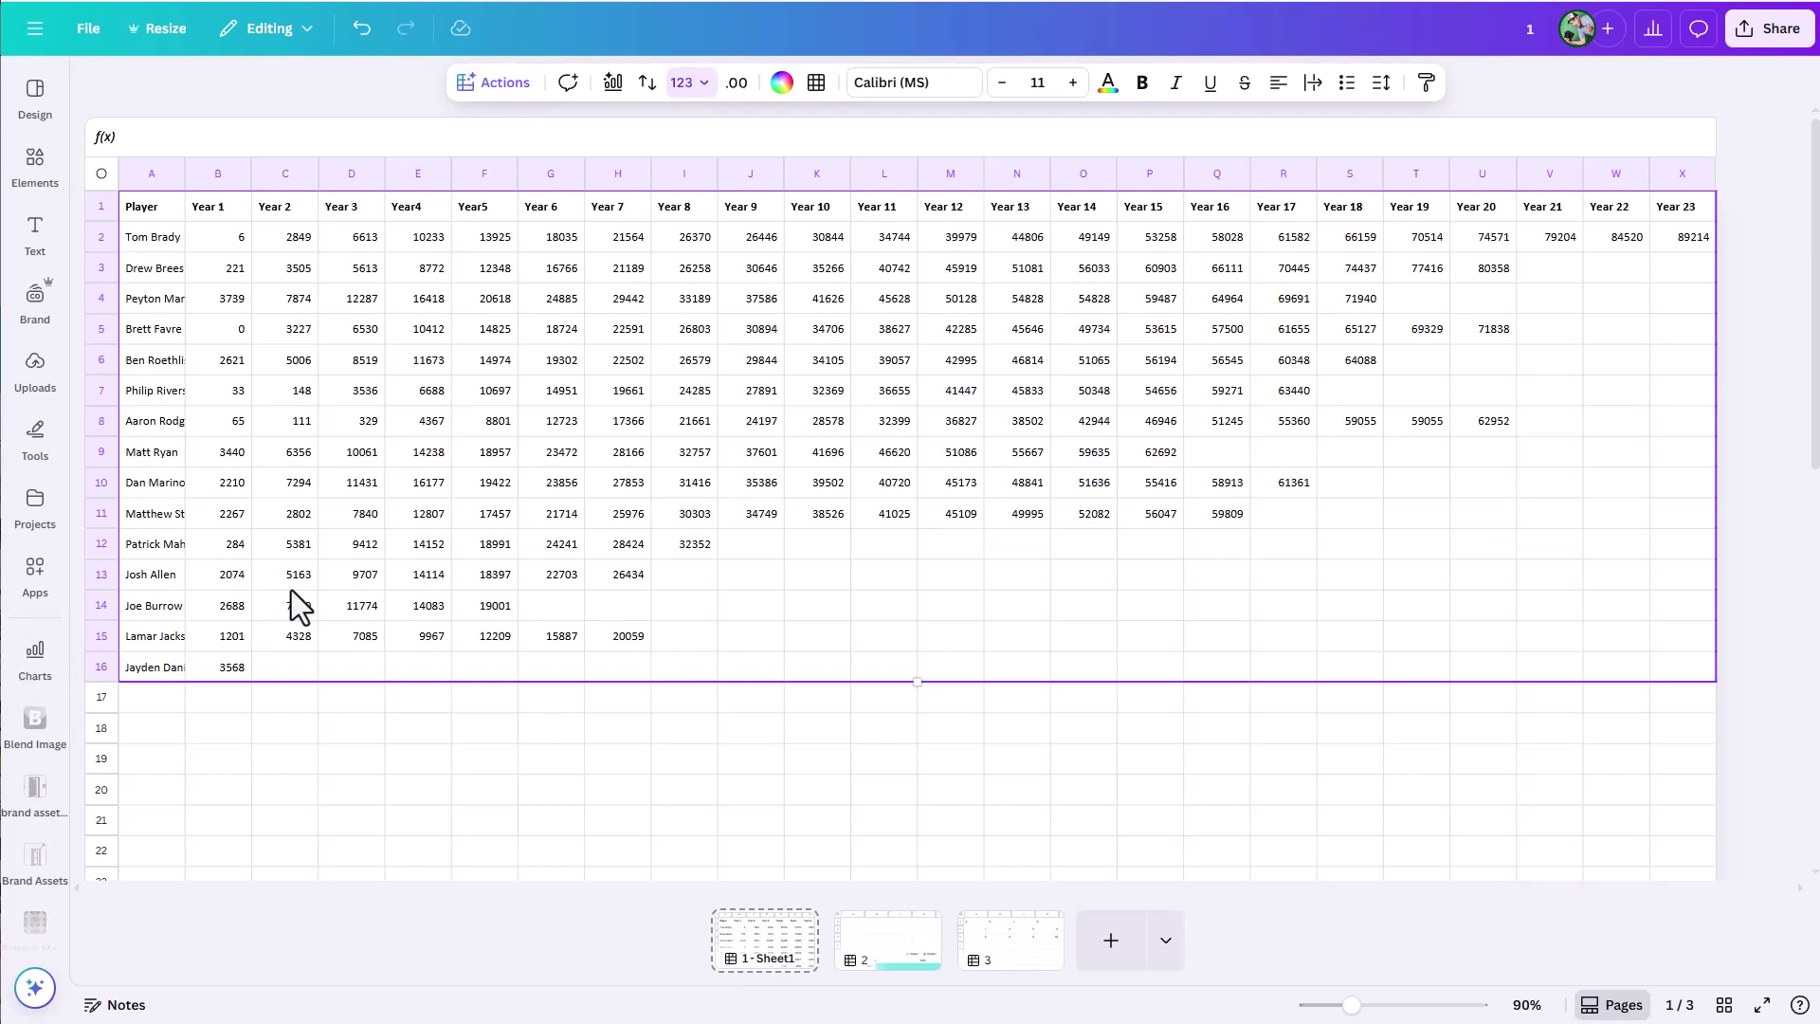
{"action": "left_click", "coordinate": [37, 664]}
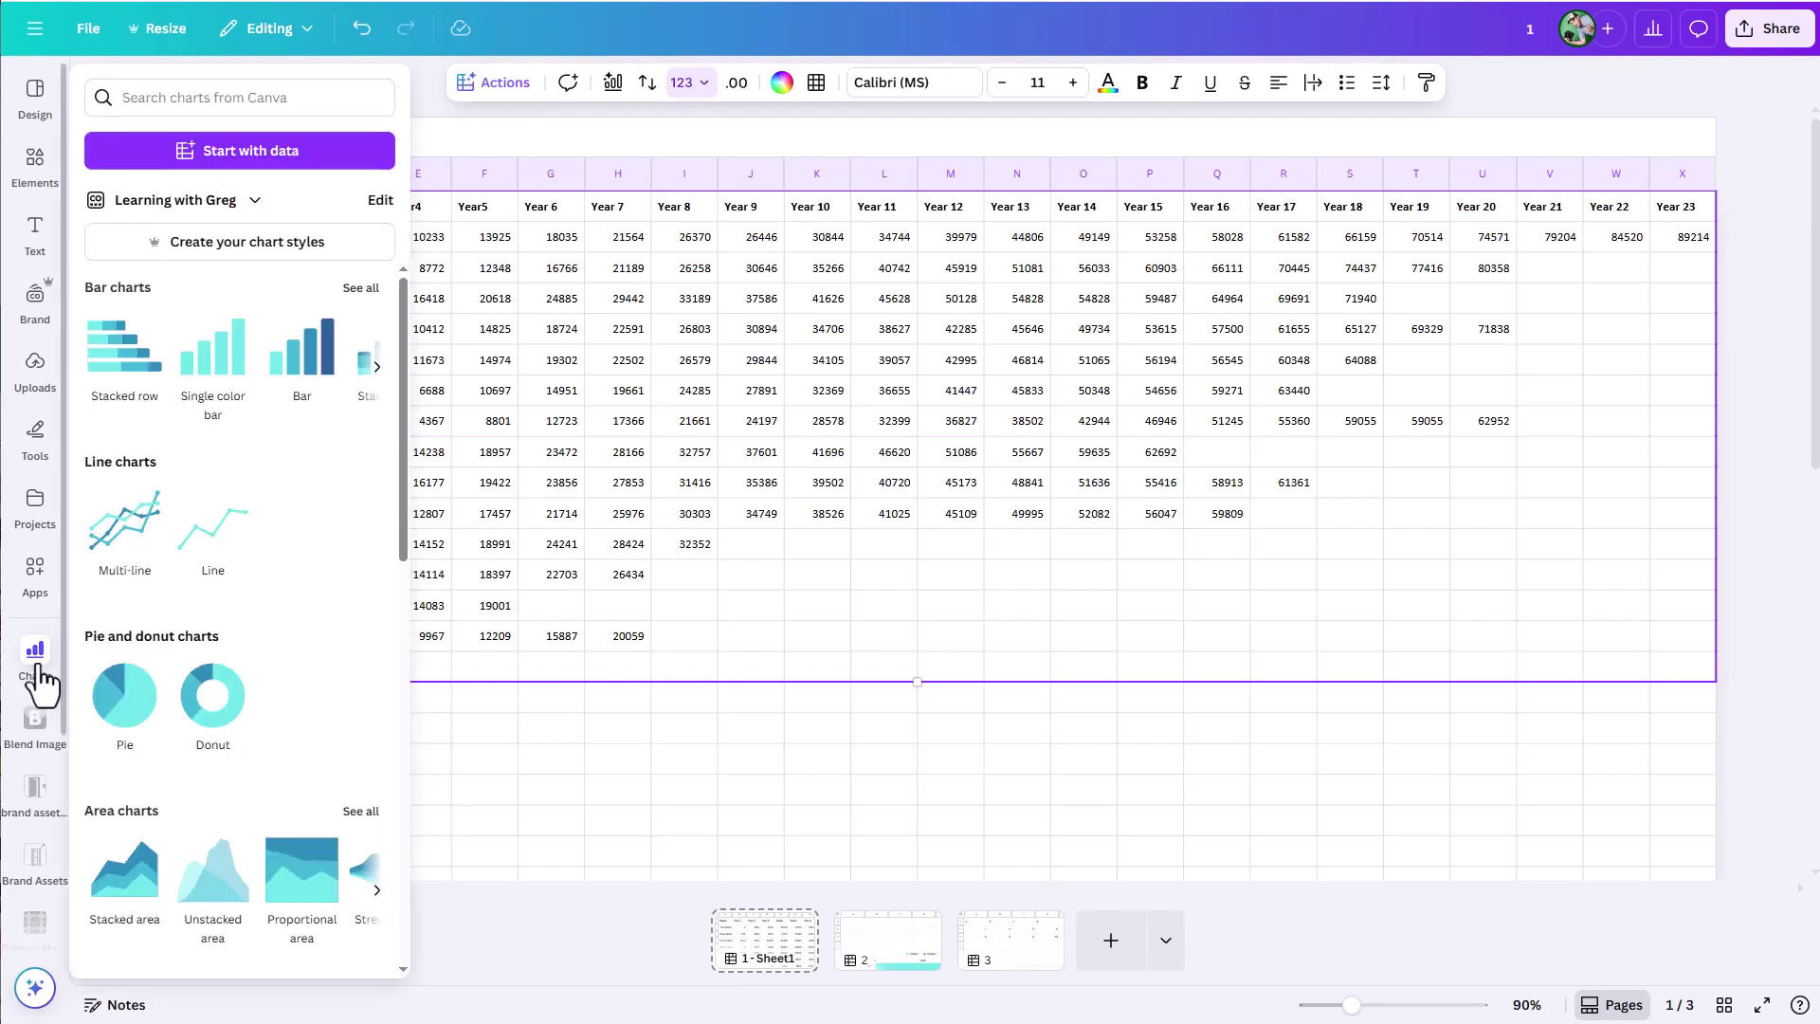
{"action": "scroll", "coordinate": [235, 685], "scroll_direction": "down", "scroll_amount": 6}
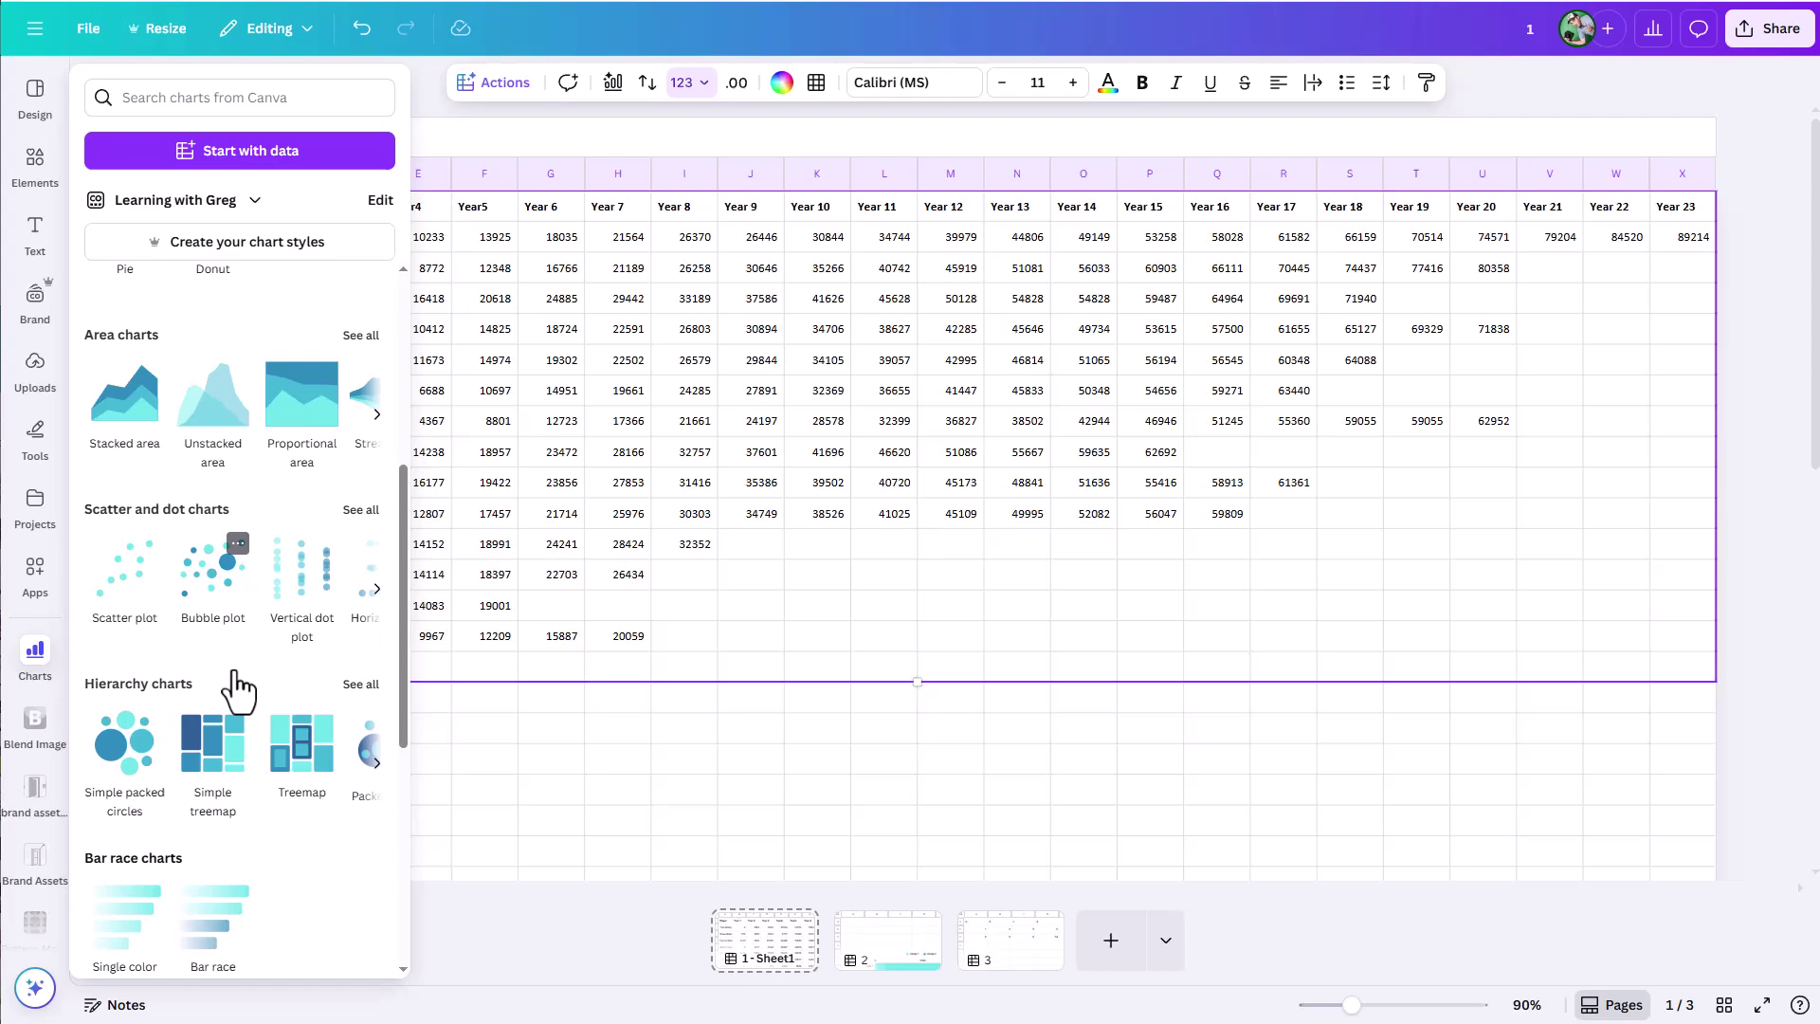
{"action": "scroll", "coordinate": [235, 673], "scroll_direction": "down", "scroll_amount": 3}
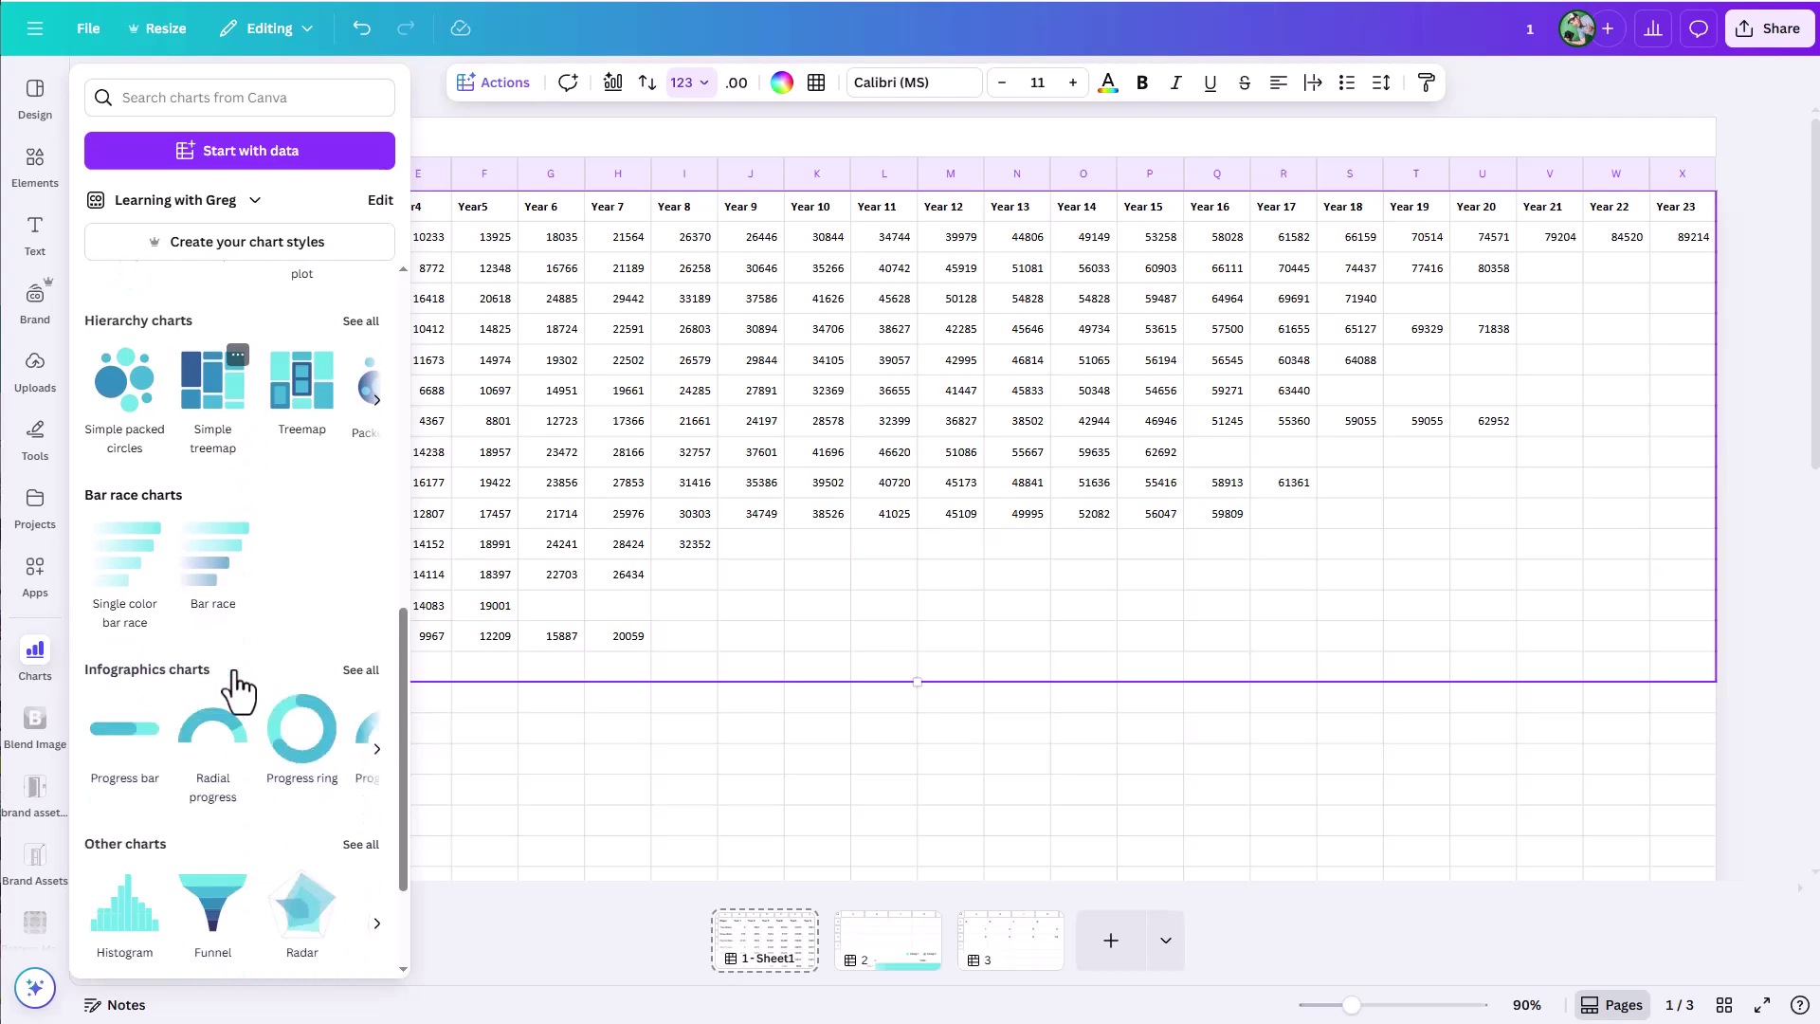
{"action": "left_click", "coordinate": [209, 550]}
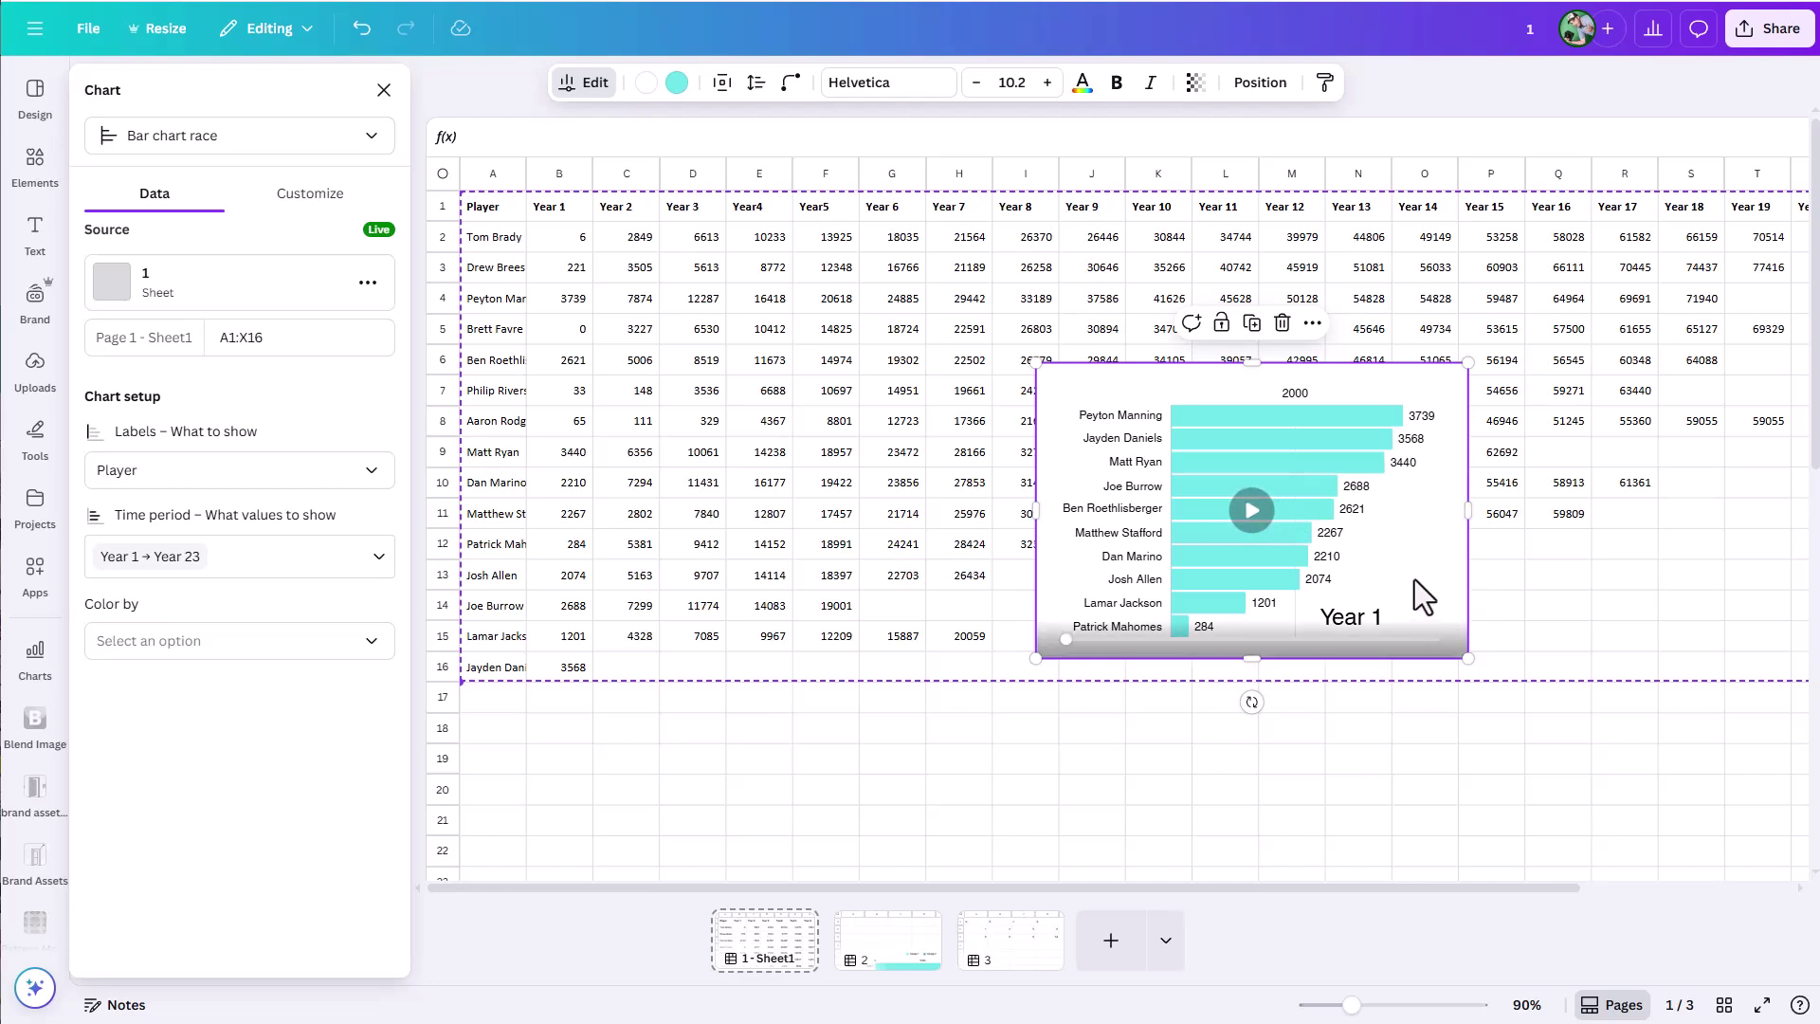
{"action": "left_click", "coordinate": [1163, 955]}
Paste the bar race chart onto a new blank page 4, then enlarge and centre it.
{"action": "left_click", "coordinate": [1257, 638]}
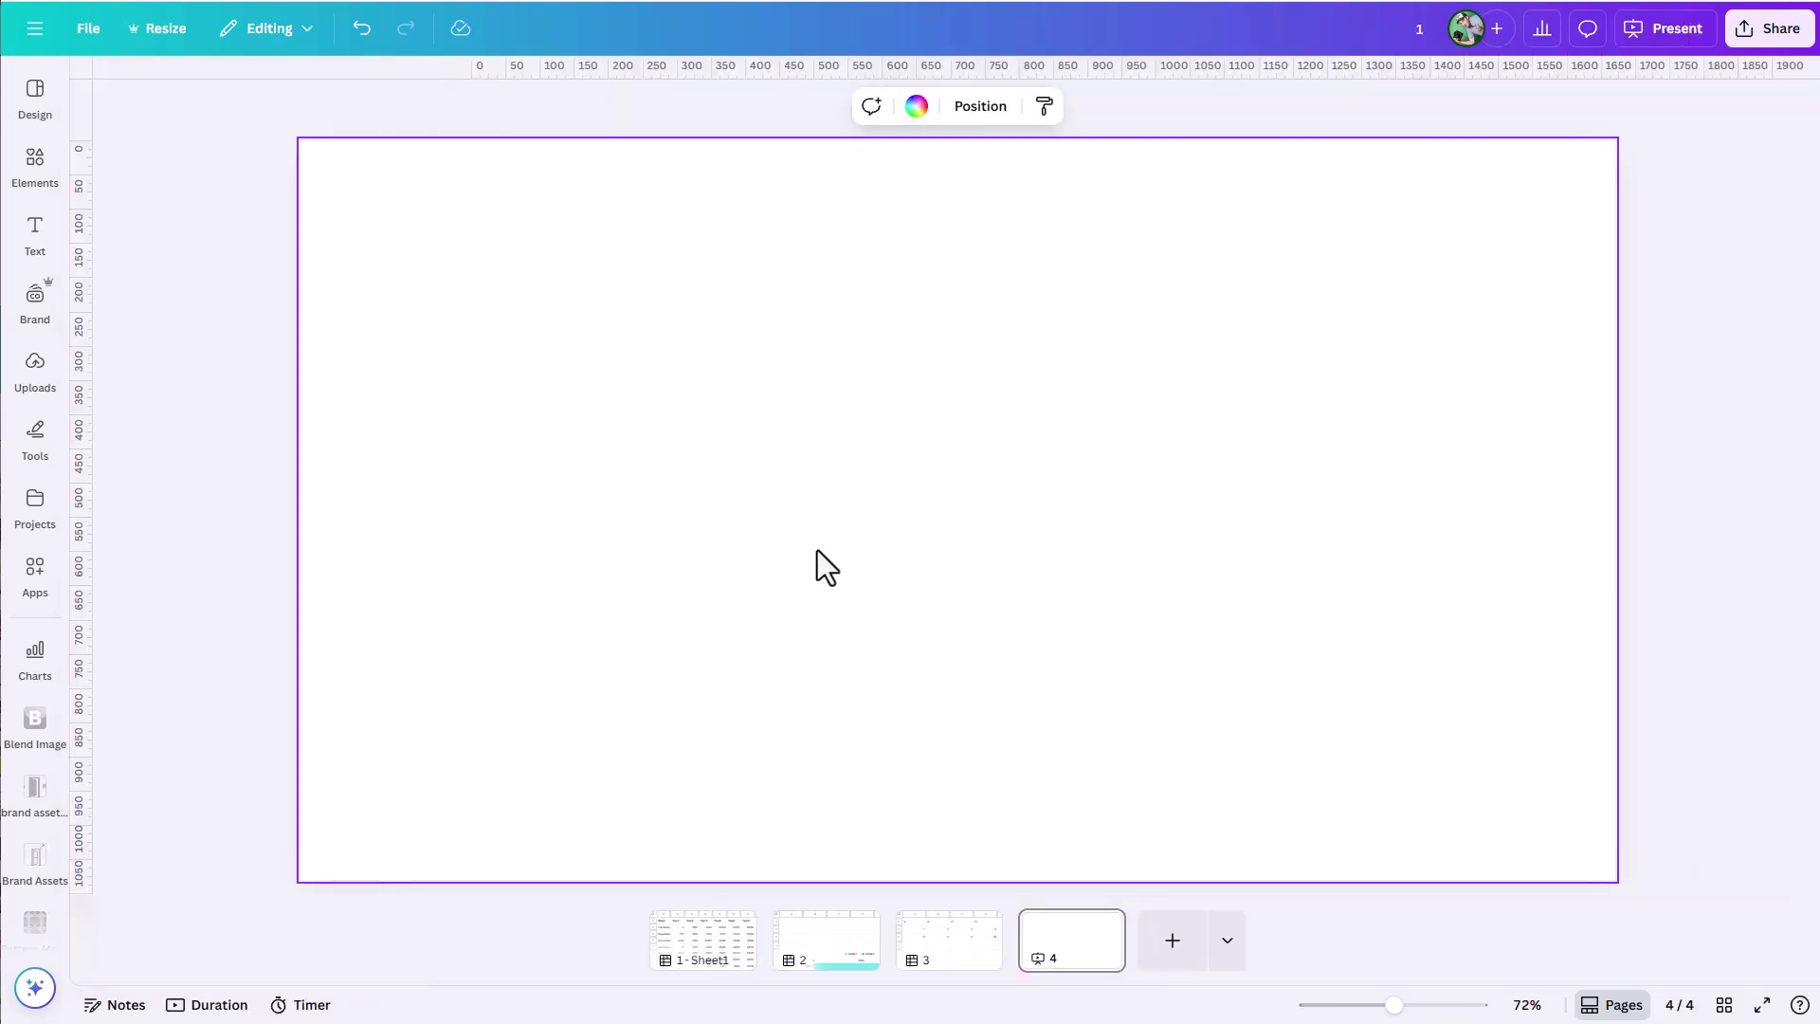
{"action": "key", "text": "ctrl+v"}
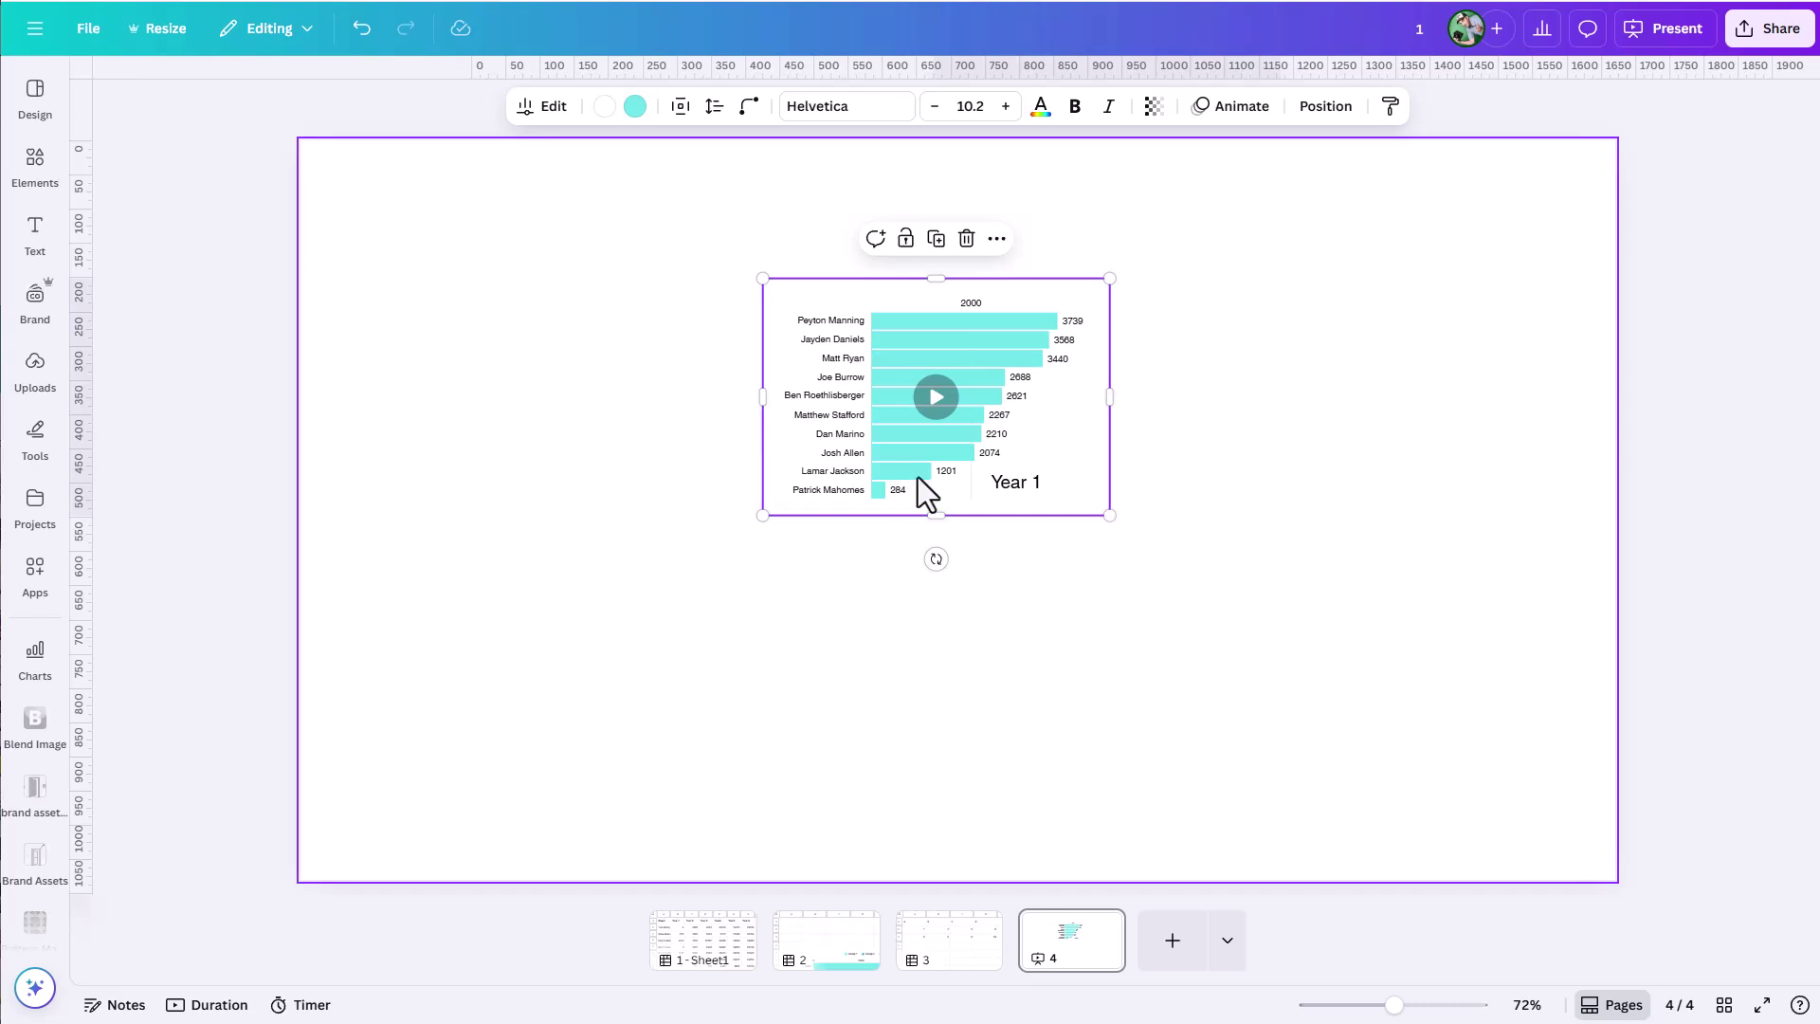
{"action": "left_click_drag", "start_coordinate": [827, 317], "coordinate": [359, 175]}
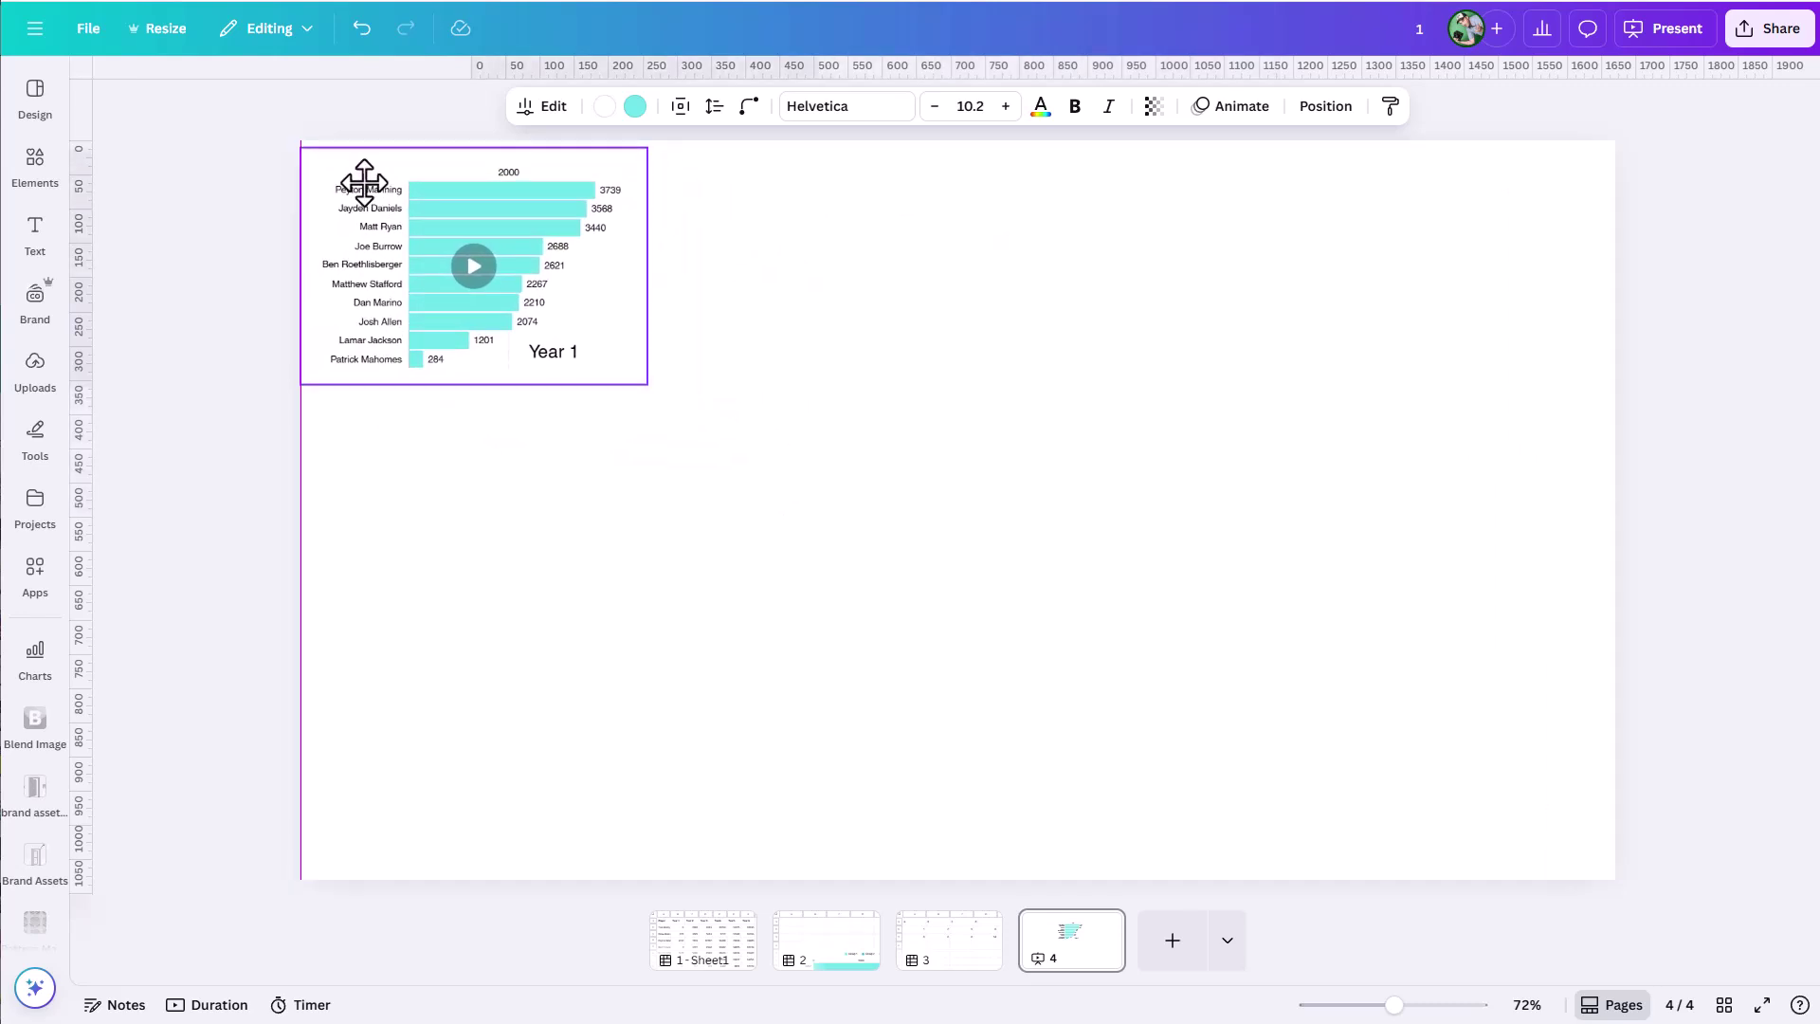
{"action": "left_click_drag", "start_coordinate": [649, 380], "coordinate": [1394, 852]}
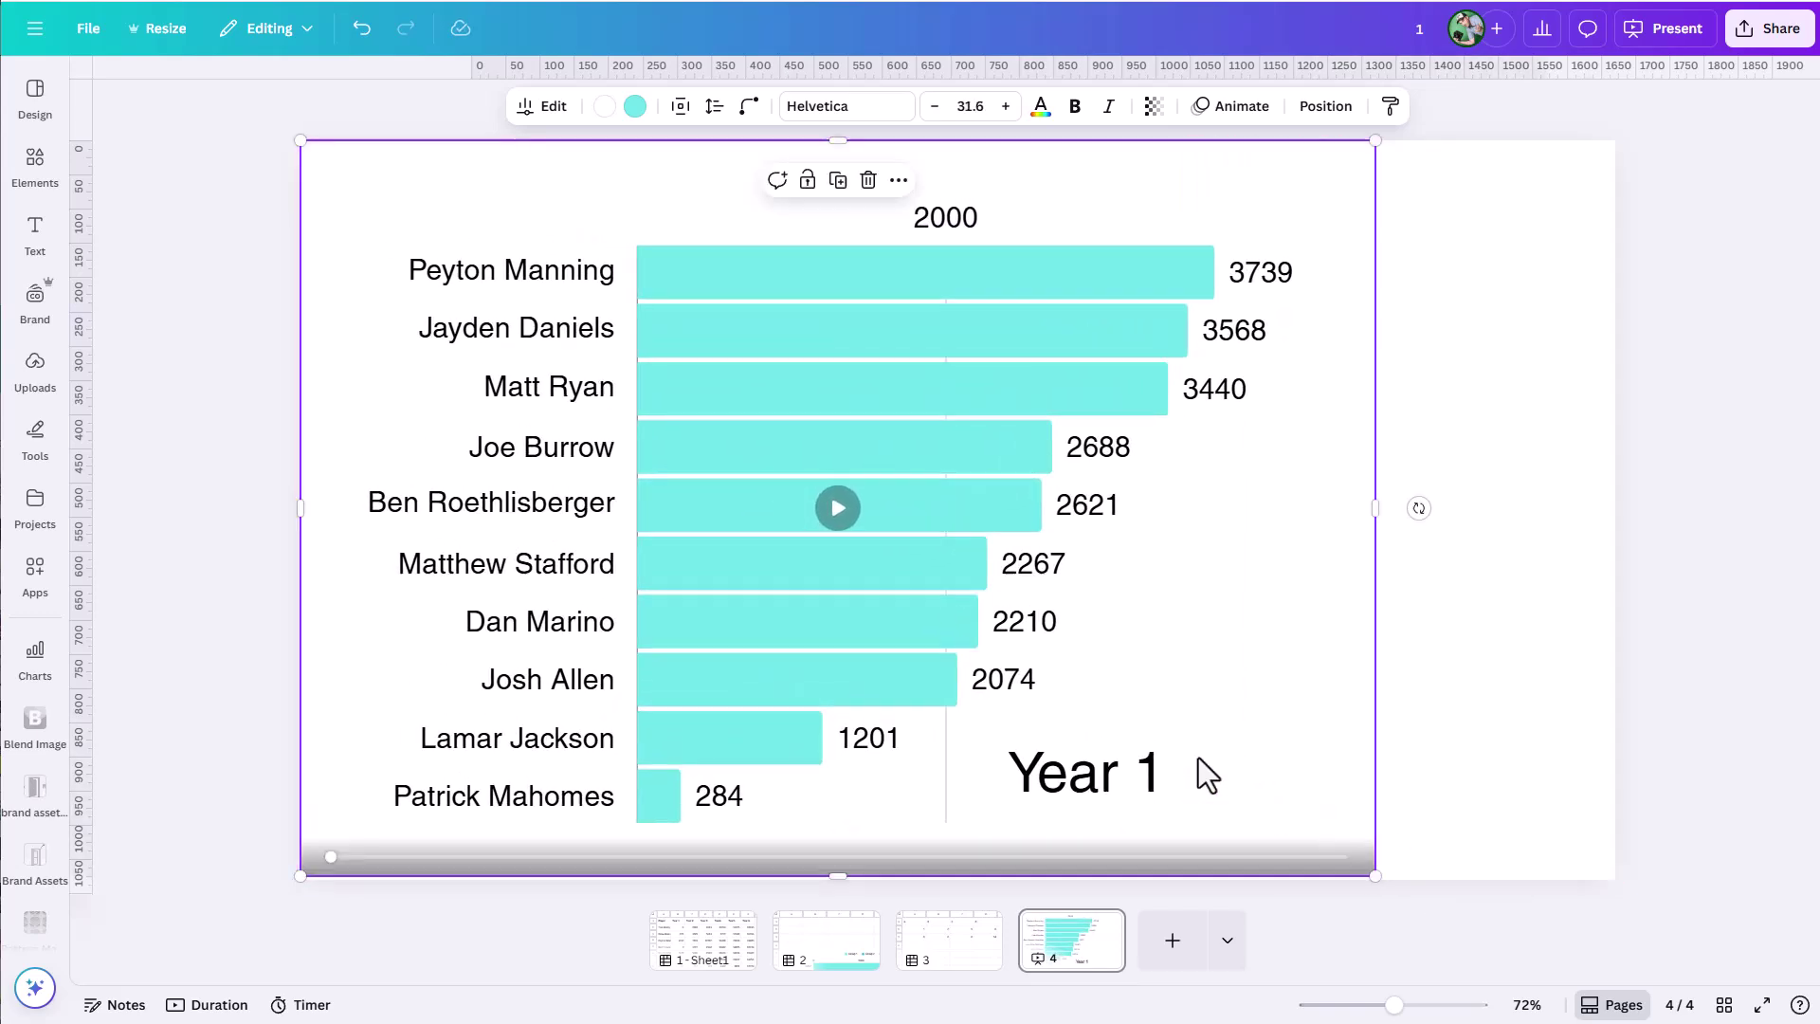
{"action": "left_click_drag", "start_coordinate": [1198, 758], "coordinate": [1252, 759]}
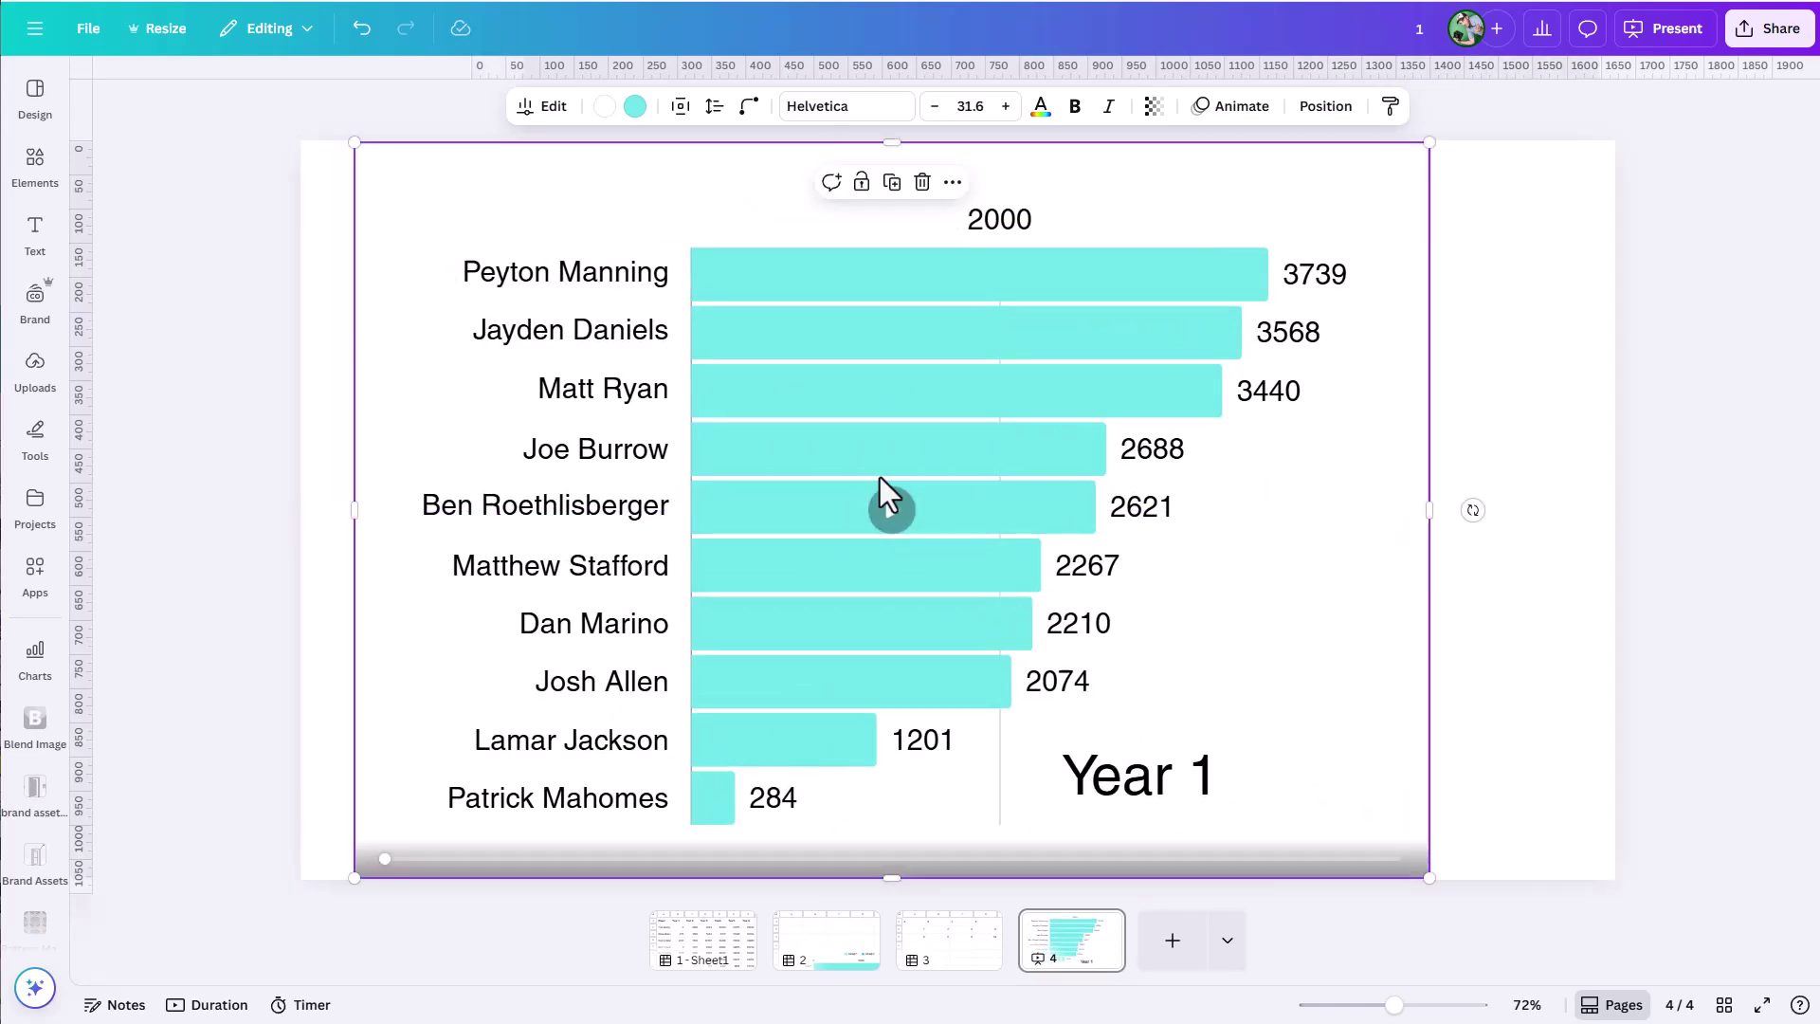
Play the race, then shrink the chart's height and stretch it edge to edge across the slide.
{"action": "left_click", "coordinate": [890, 511]}
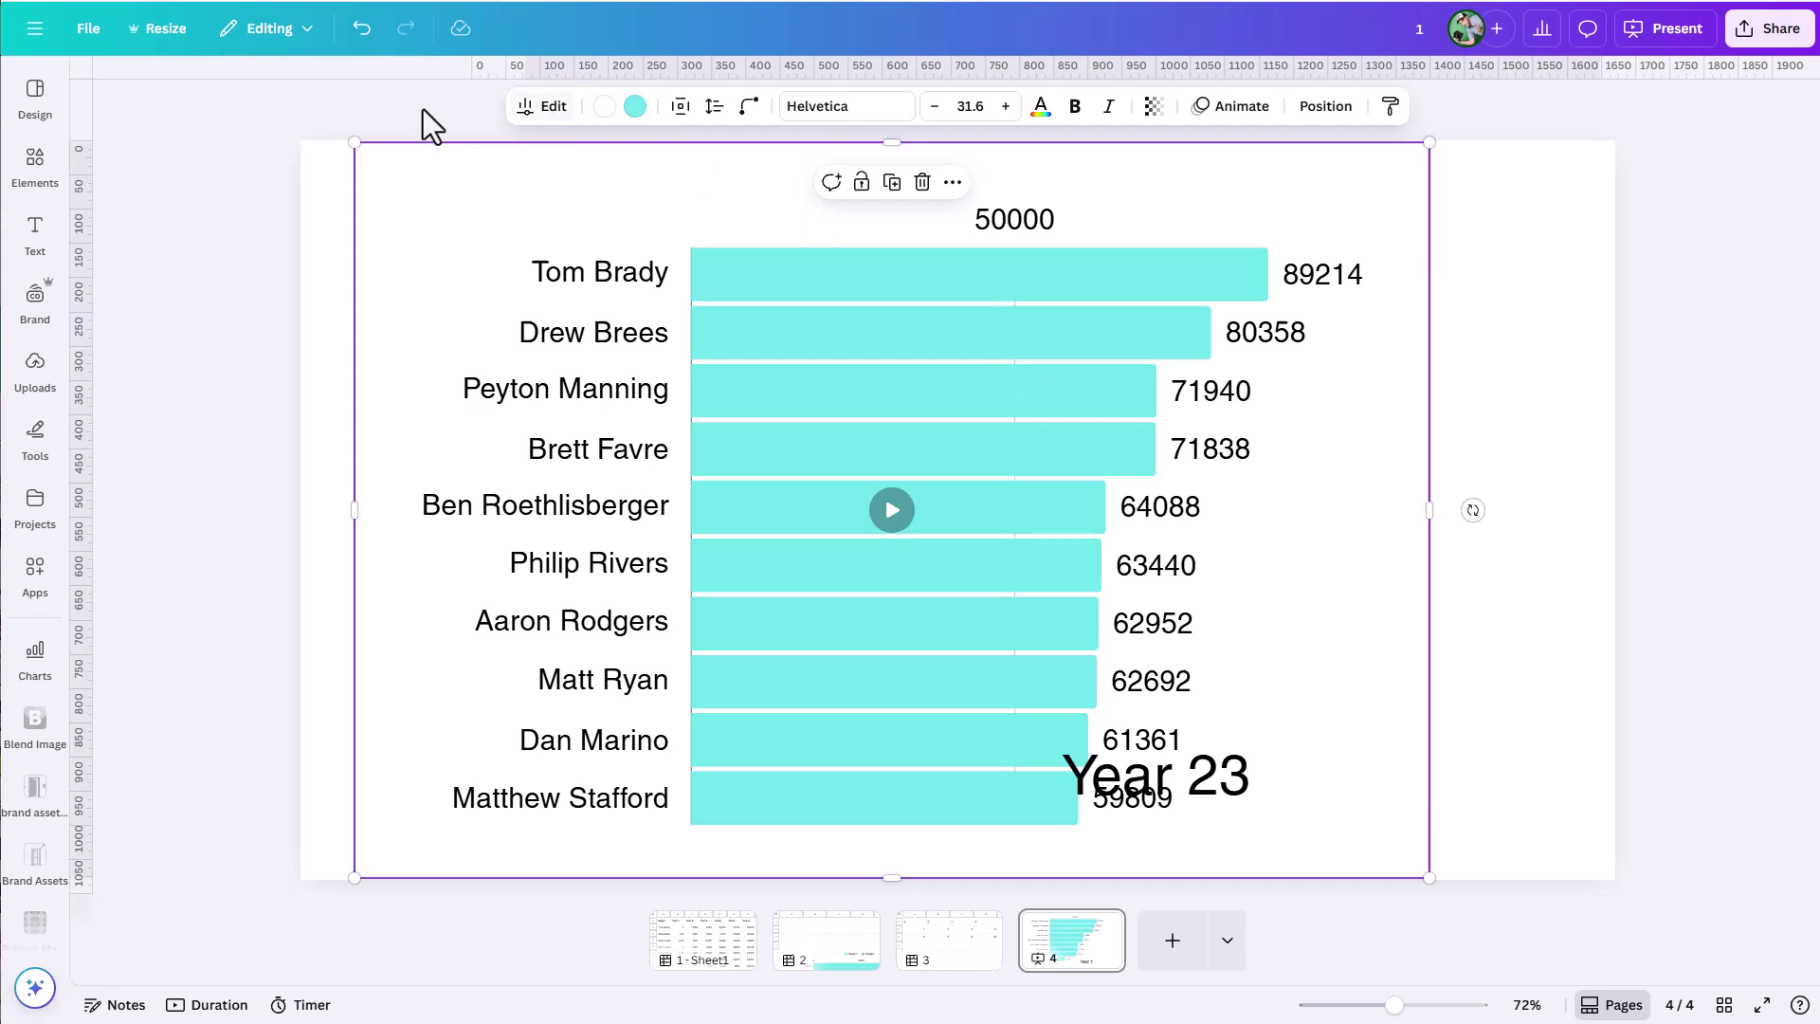
{"action": "left_click_drag", "start_coordinate": [353, 144], "coordinate": [533, 318]}
{"action": "left_click_drag", "start_coordinate": [558, 577], "coordinate": [323, 577]}
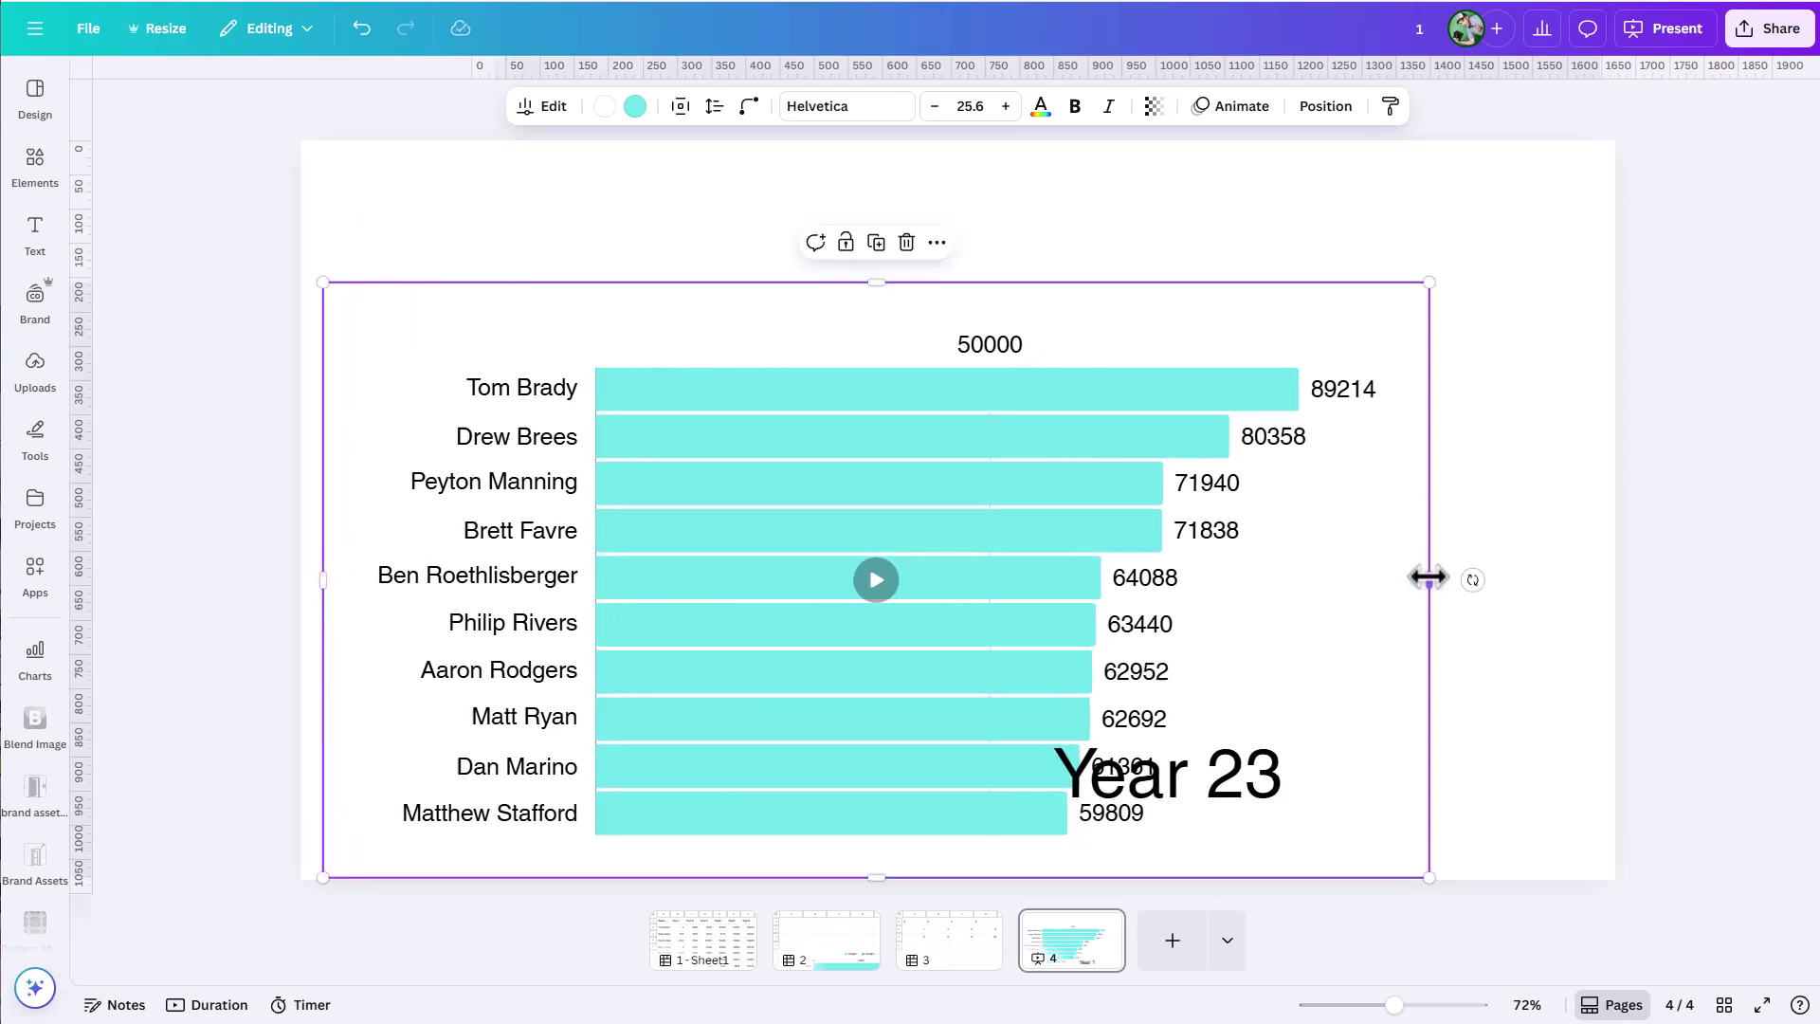
{"action": "left_click_drag", "start_coordinate": [1428, 579], "coordinate": [1609, 594]}
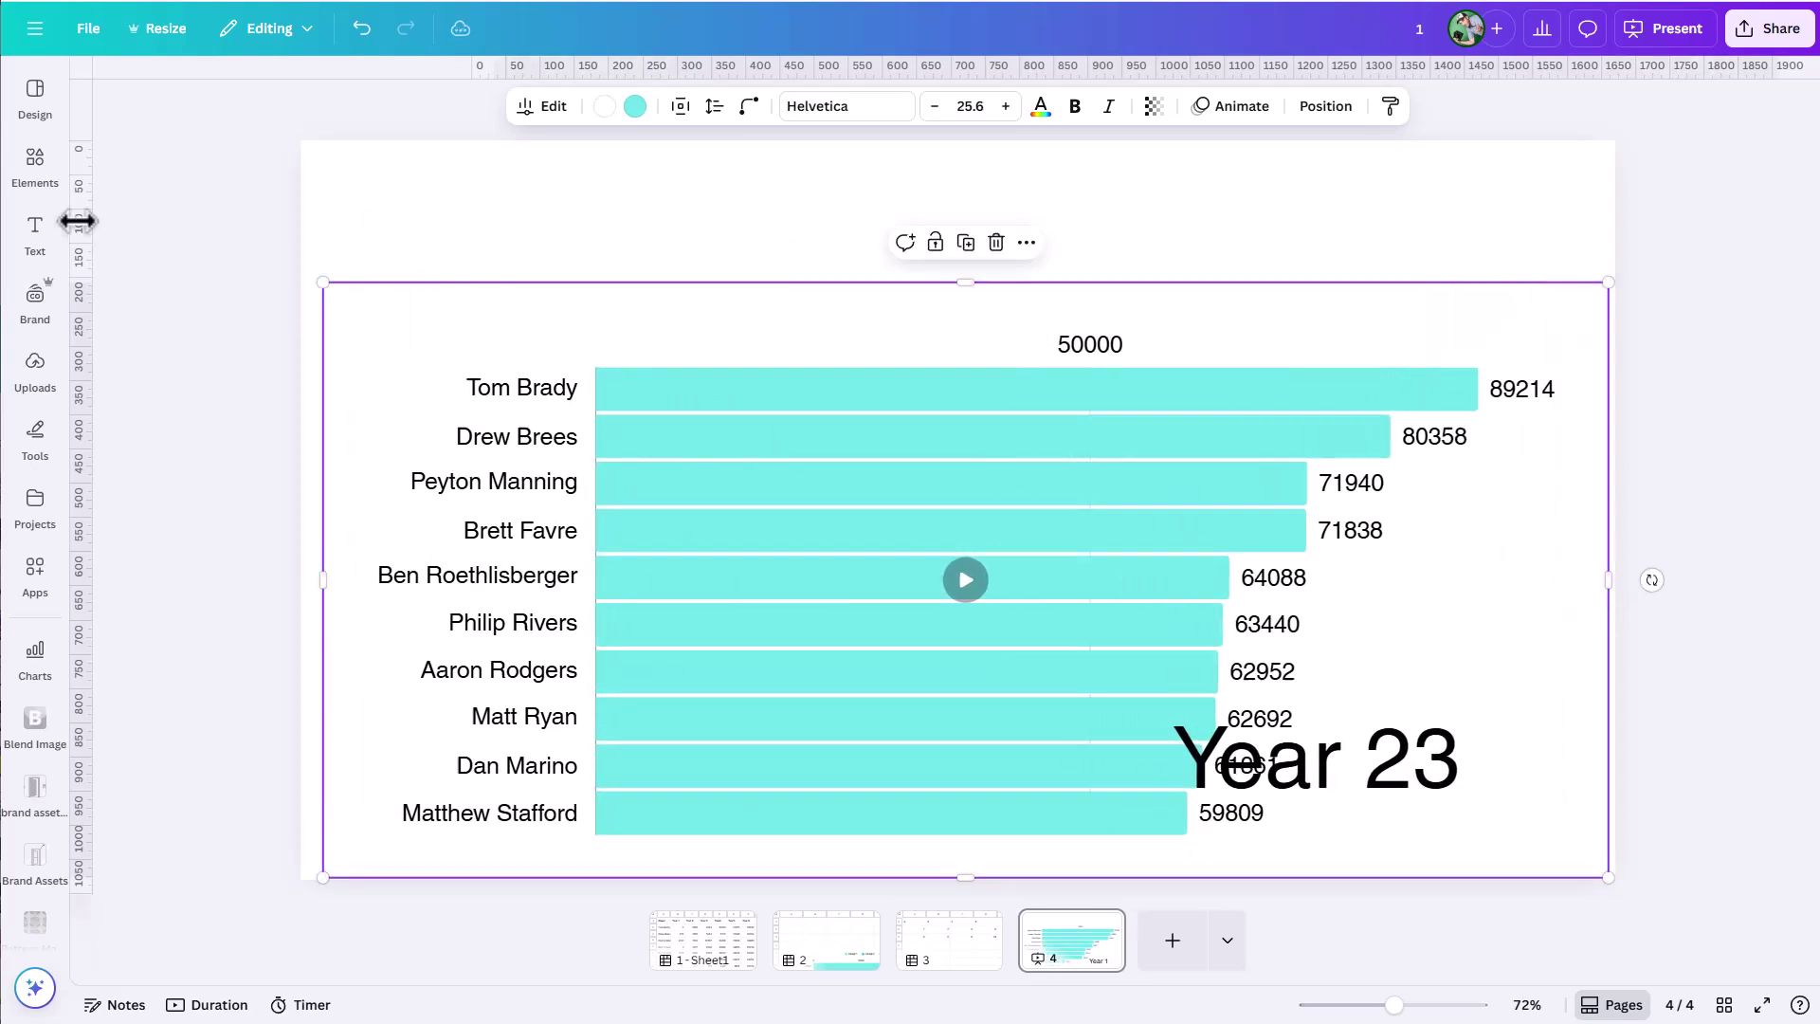
Add a heading at the top of the slide reading 'Cumulative Career Passing Yards'.
{"action": "left_click", "coordinate": [35, 232]}
{"action": "left_click", "coordinate": [138, 300]}
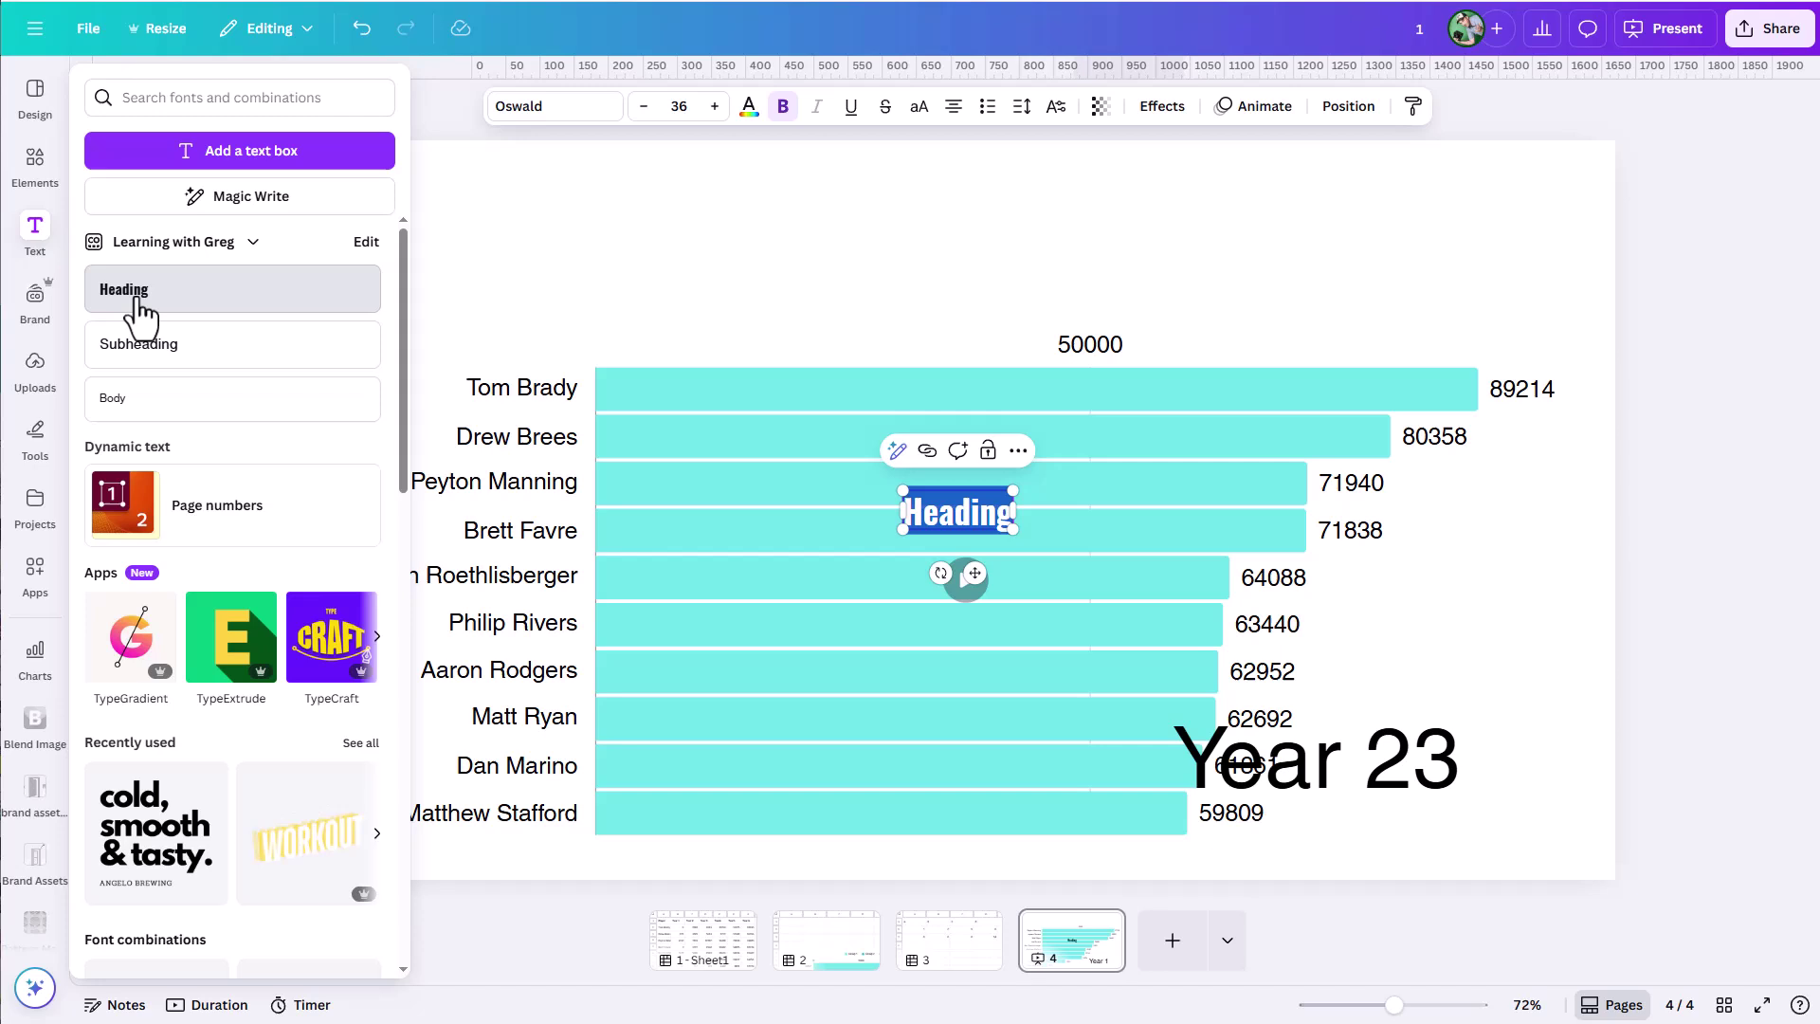
{"action": "left_click_drag", "start_coordinate": [984, 564], "coordinate": [902, 282]}
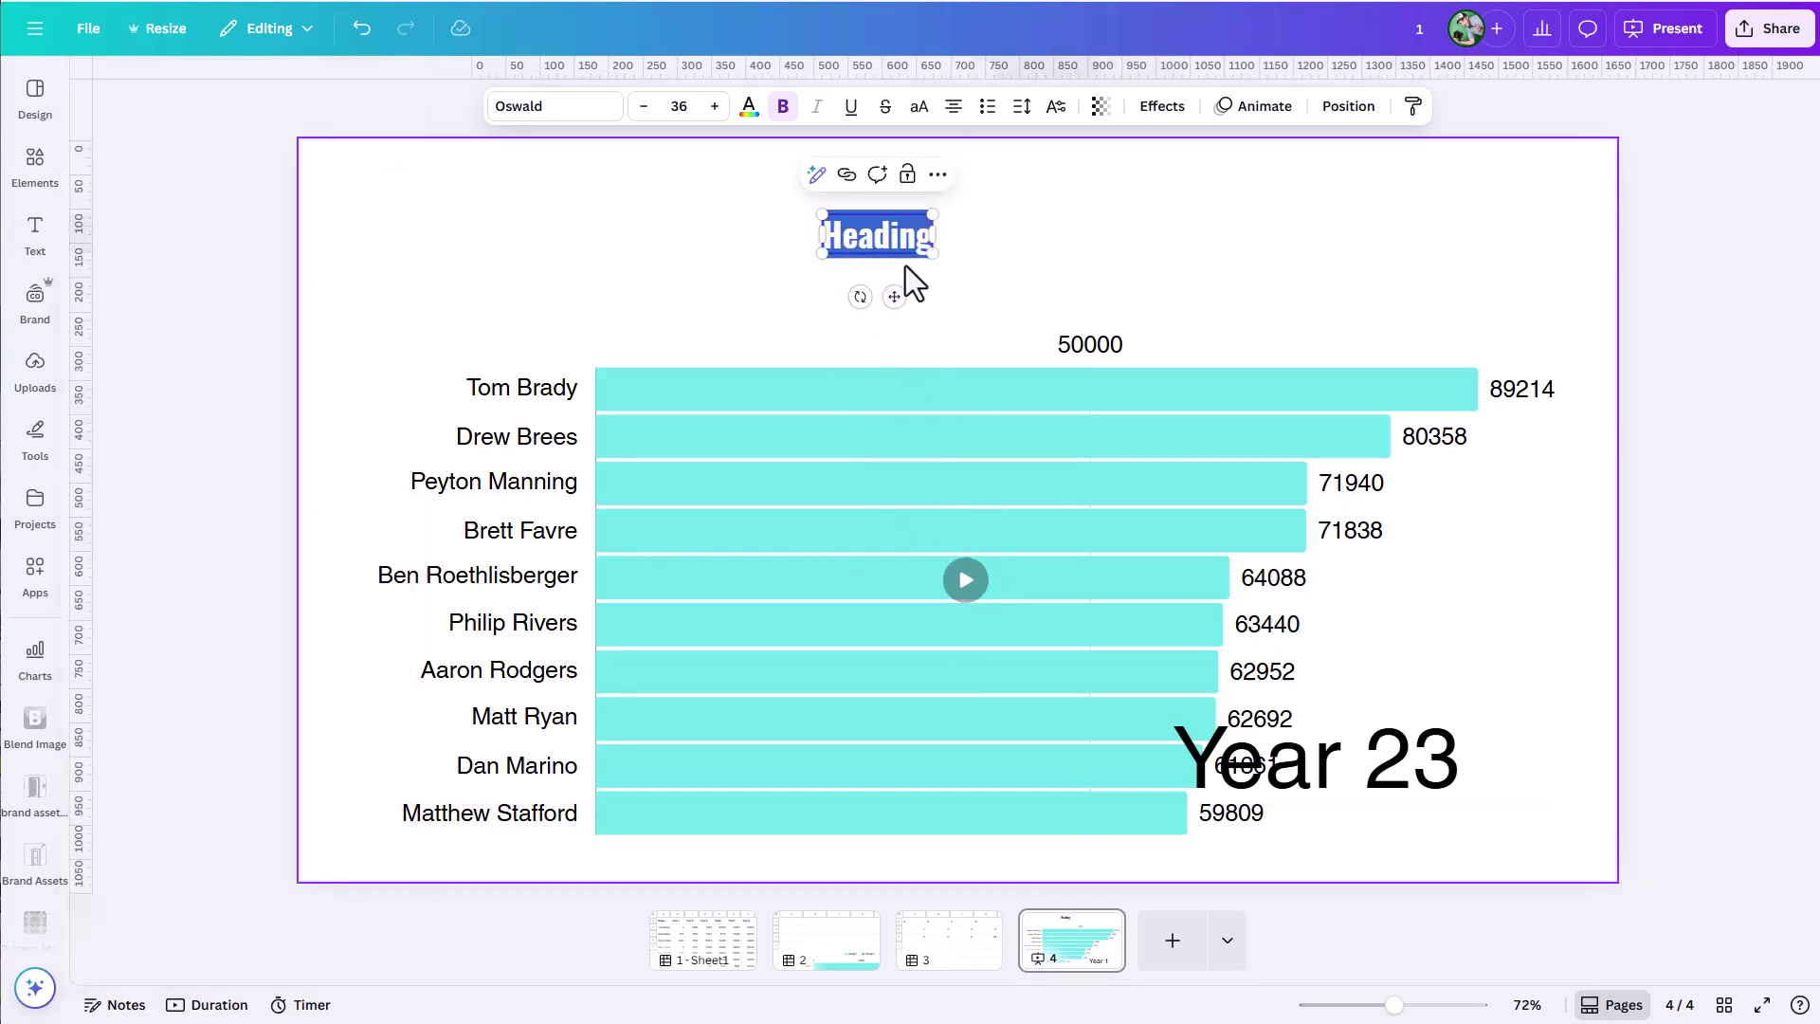
{"action": "type", "text": "Cum"}
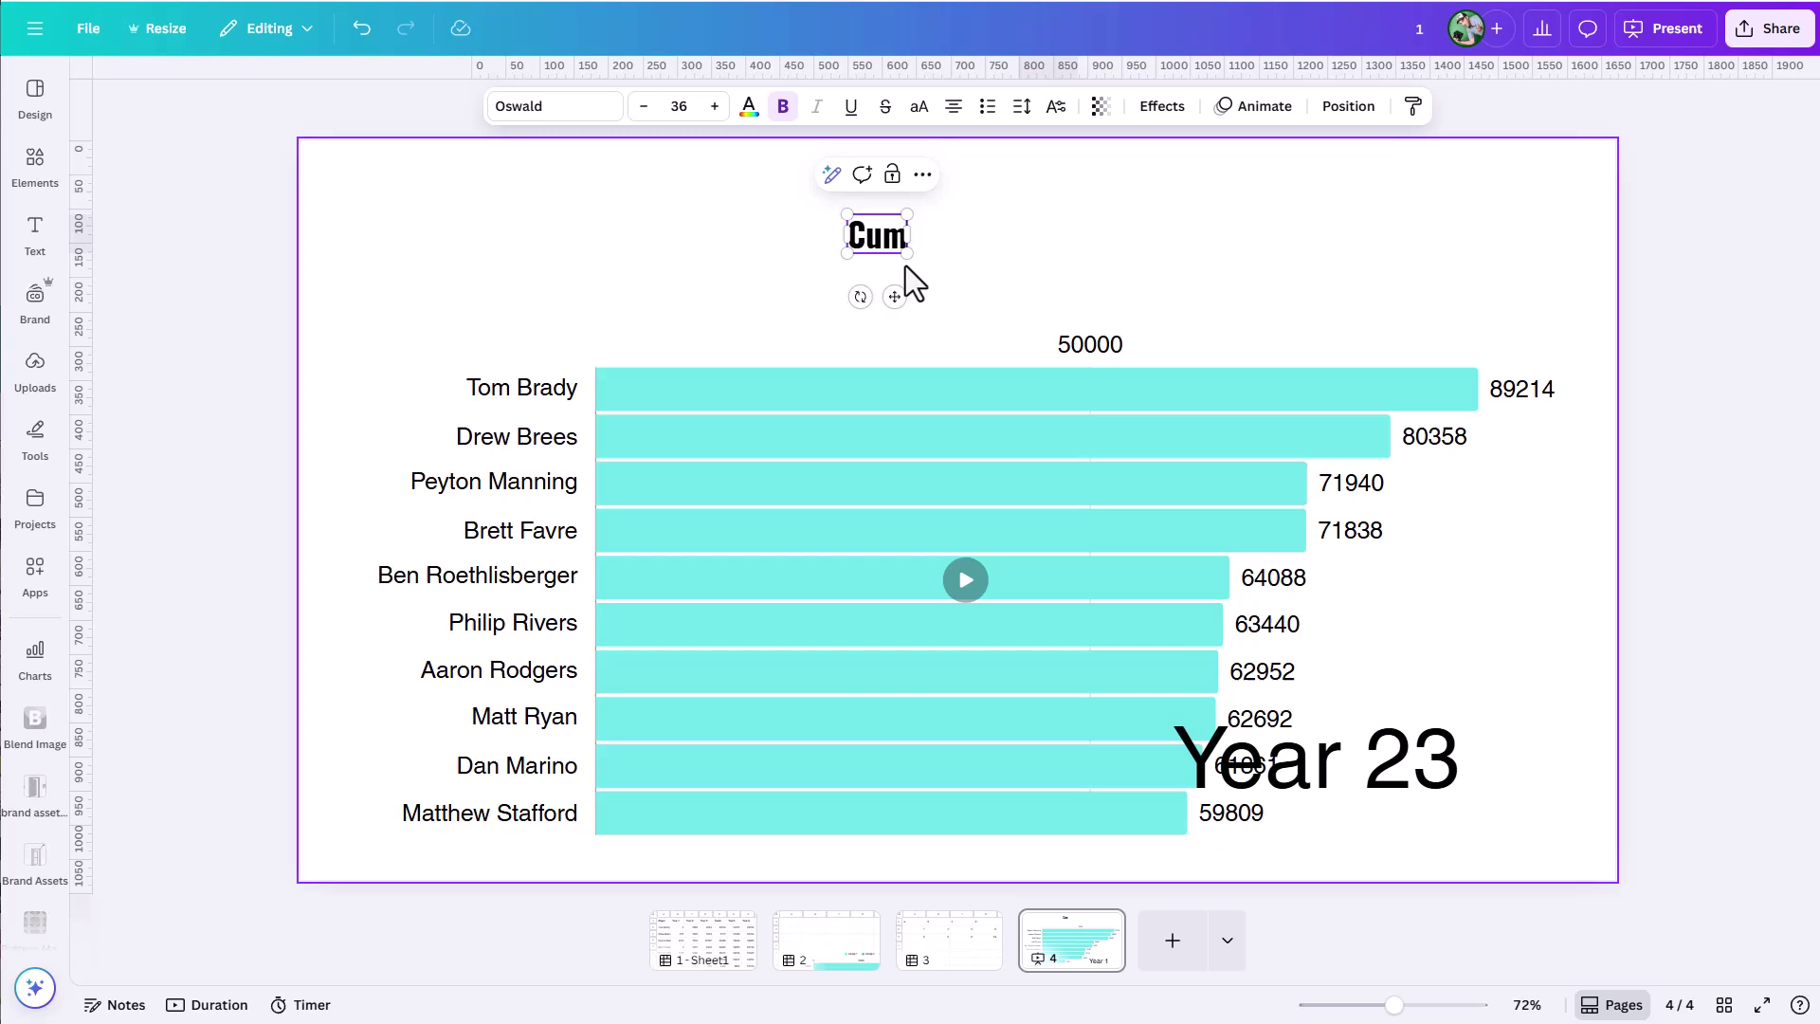
{"action": "type", "text": "ulative"}
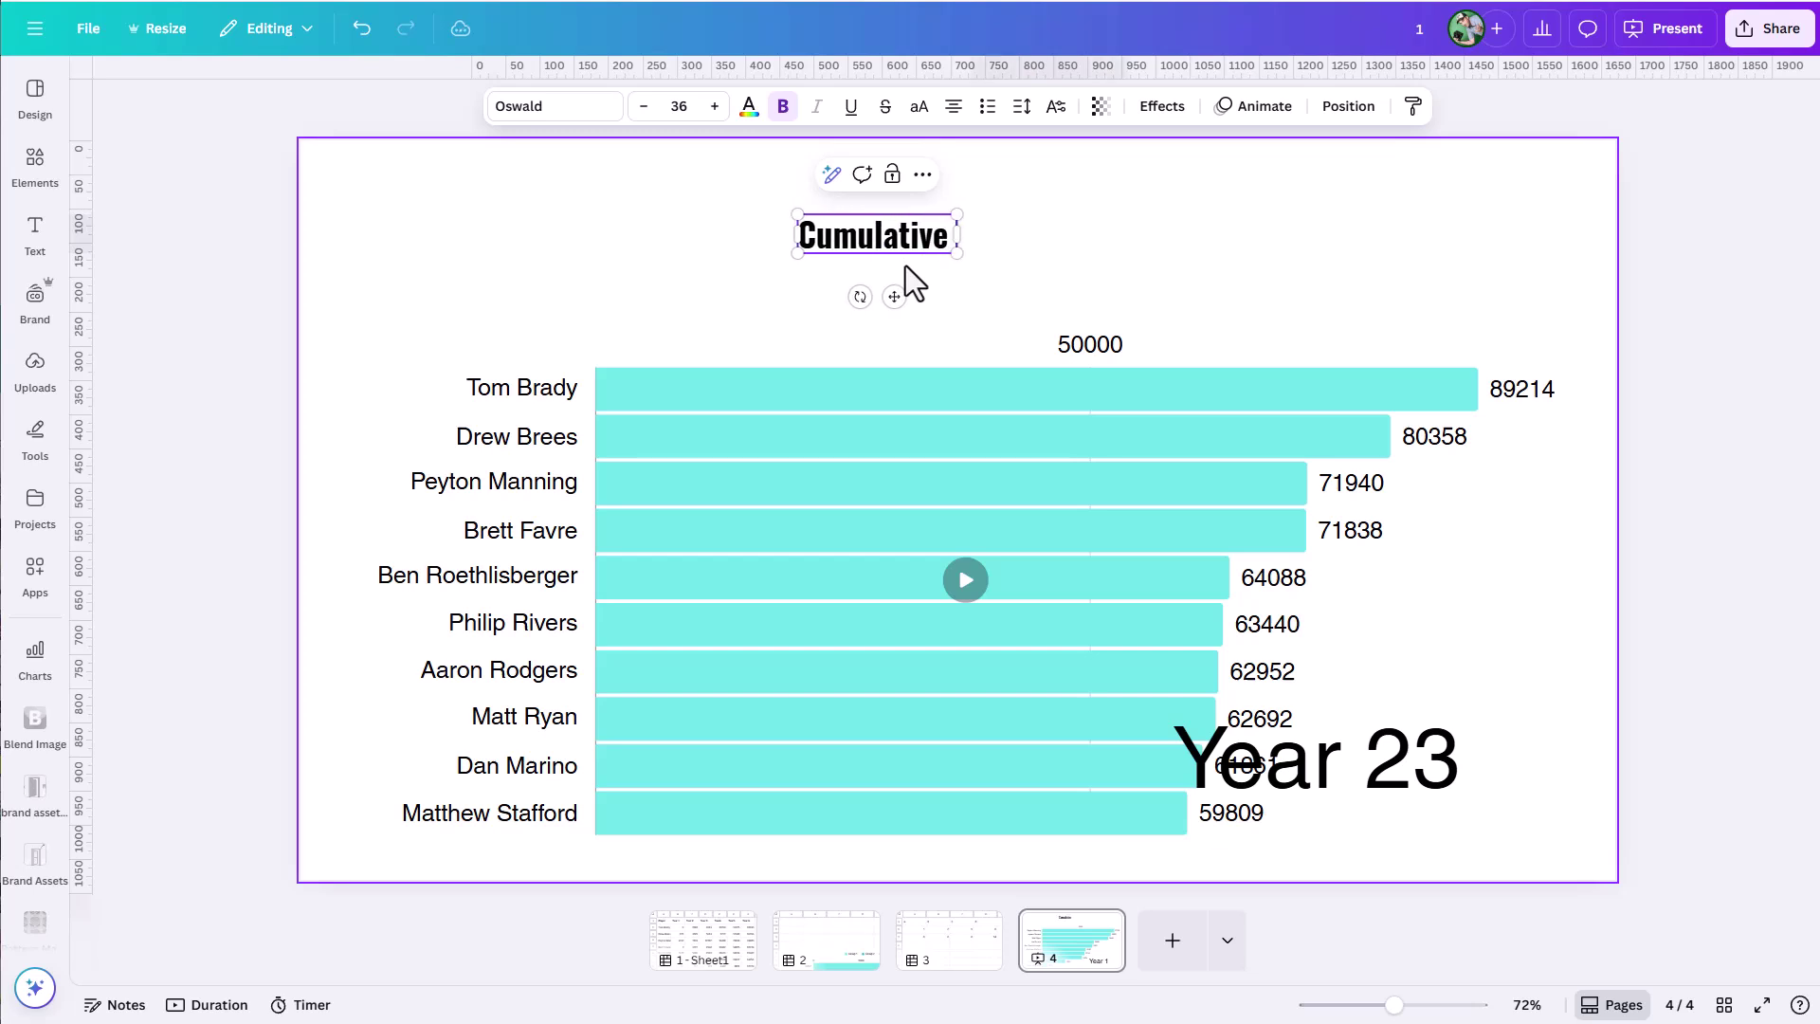
{"action": "type", "text": " Passing"}
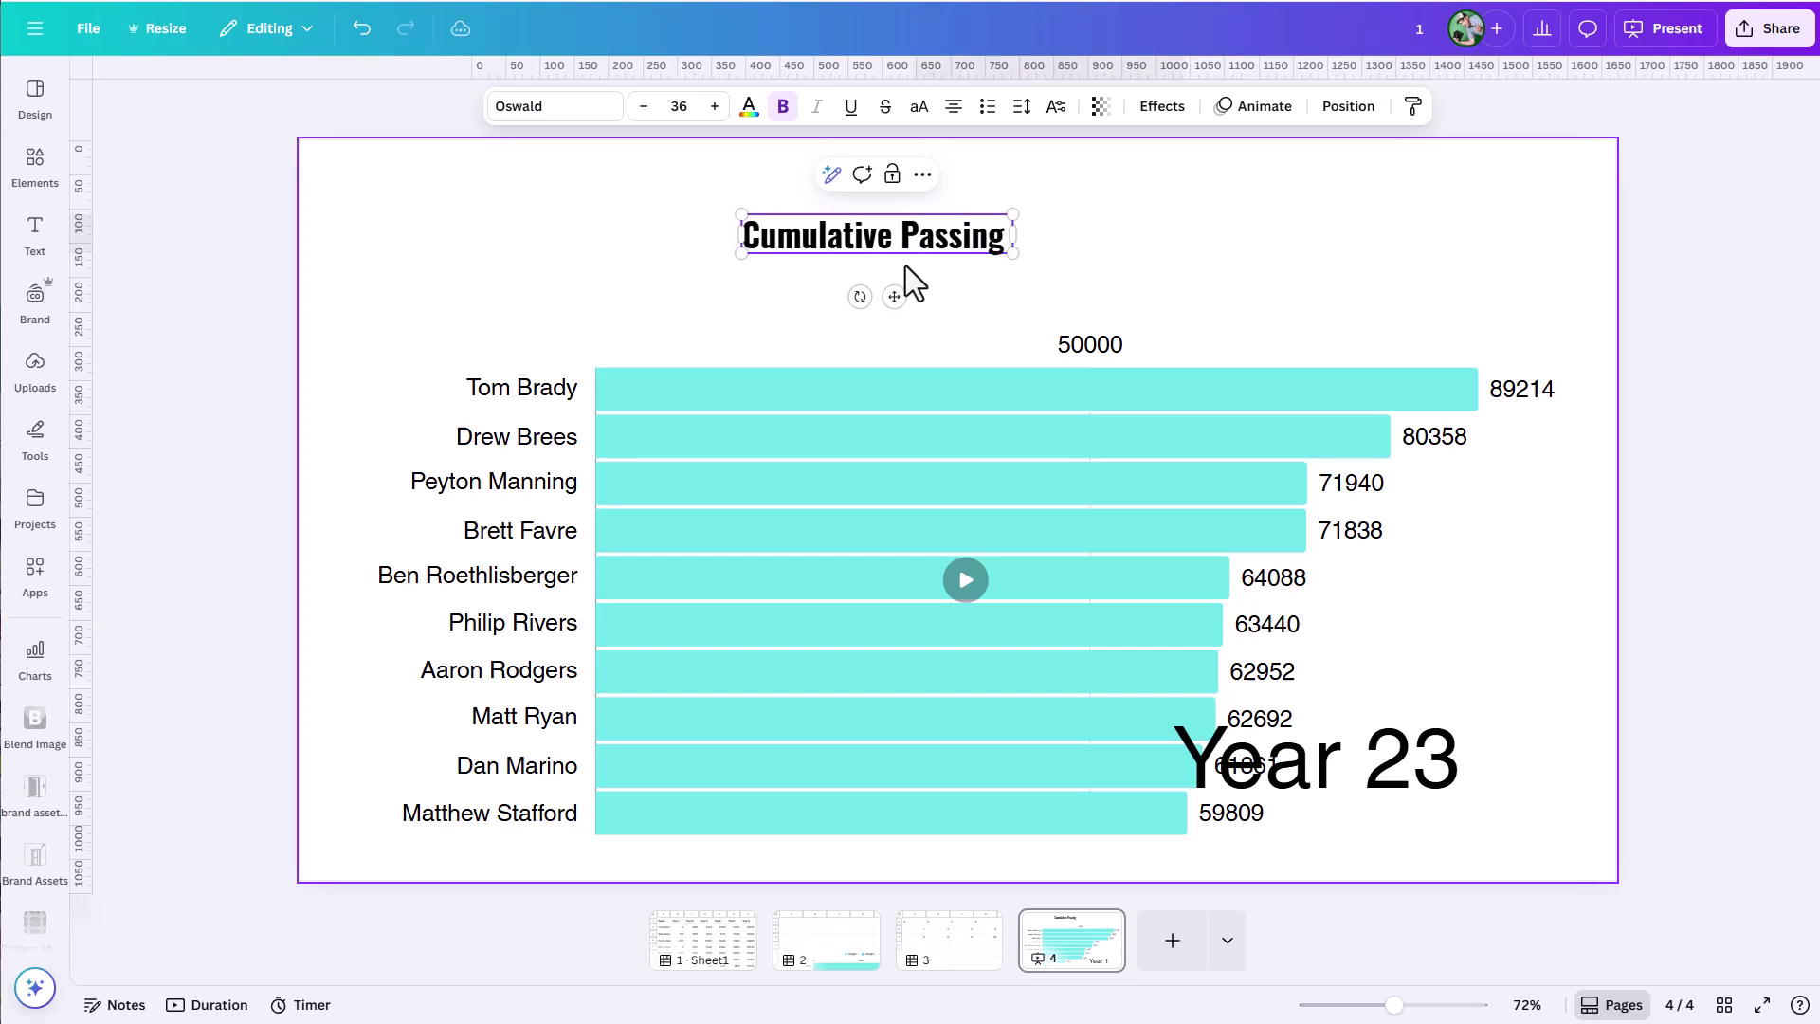
{"action": "type", "text": " Yards"}
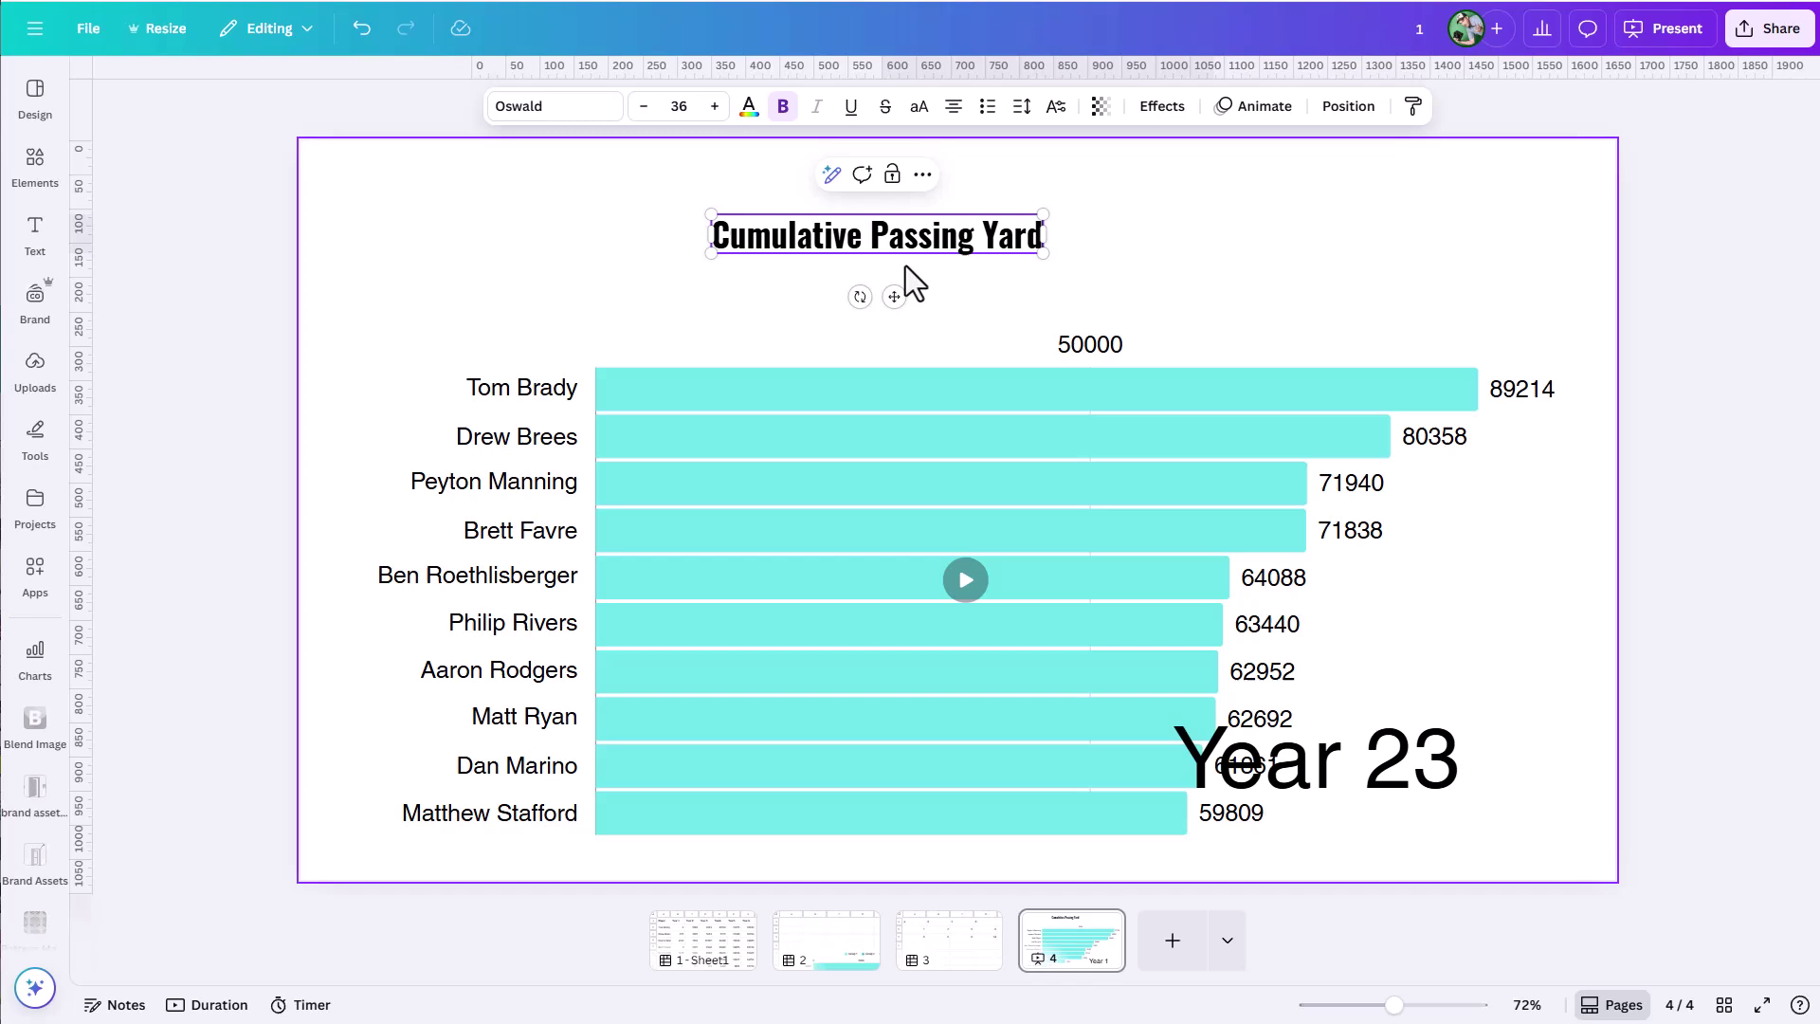
{"action": "key", "text": "Left"}
{"action": "key", "text": "Left"}
{"action": "key", "text": "Left"}
{"action": "key", "text": "Left"}
{"action": "key", "text": "Left"}
{"action": "key", "text": "Left"}
{"action": "key", "text": "Left"}
{"action": "key", "text": "Left"}
{"action": "key", "text": "Left"}
{"action": "key", "text": "Left"}
{"action": "key", "text": "Left"}
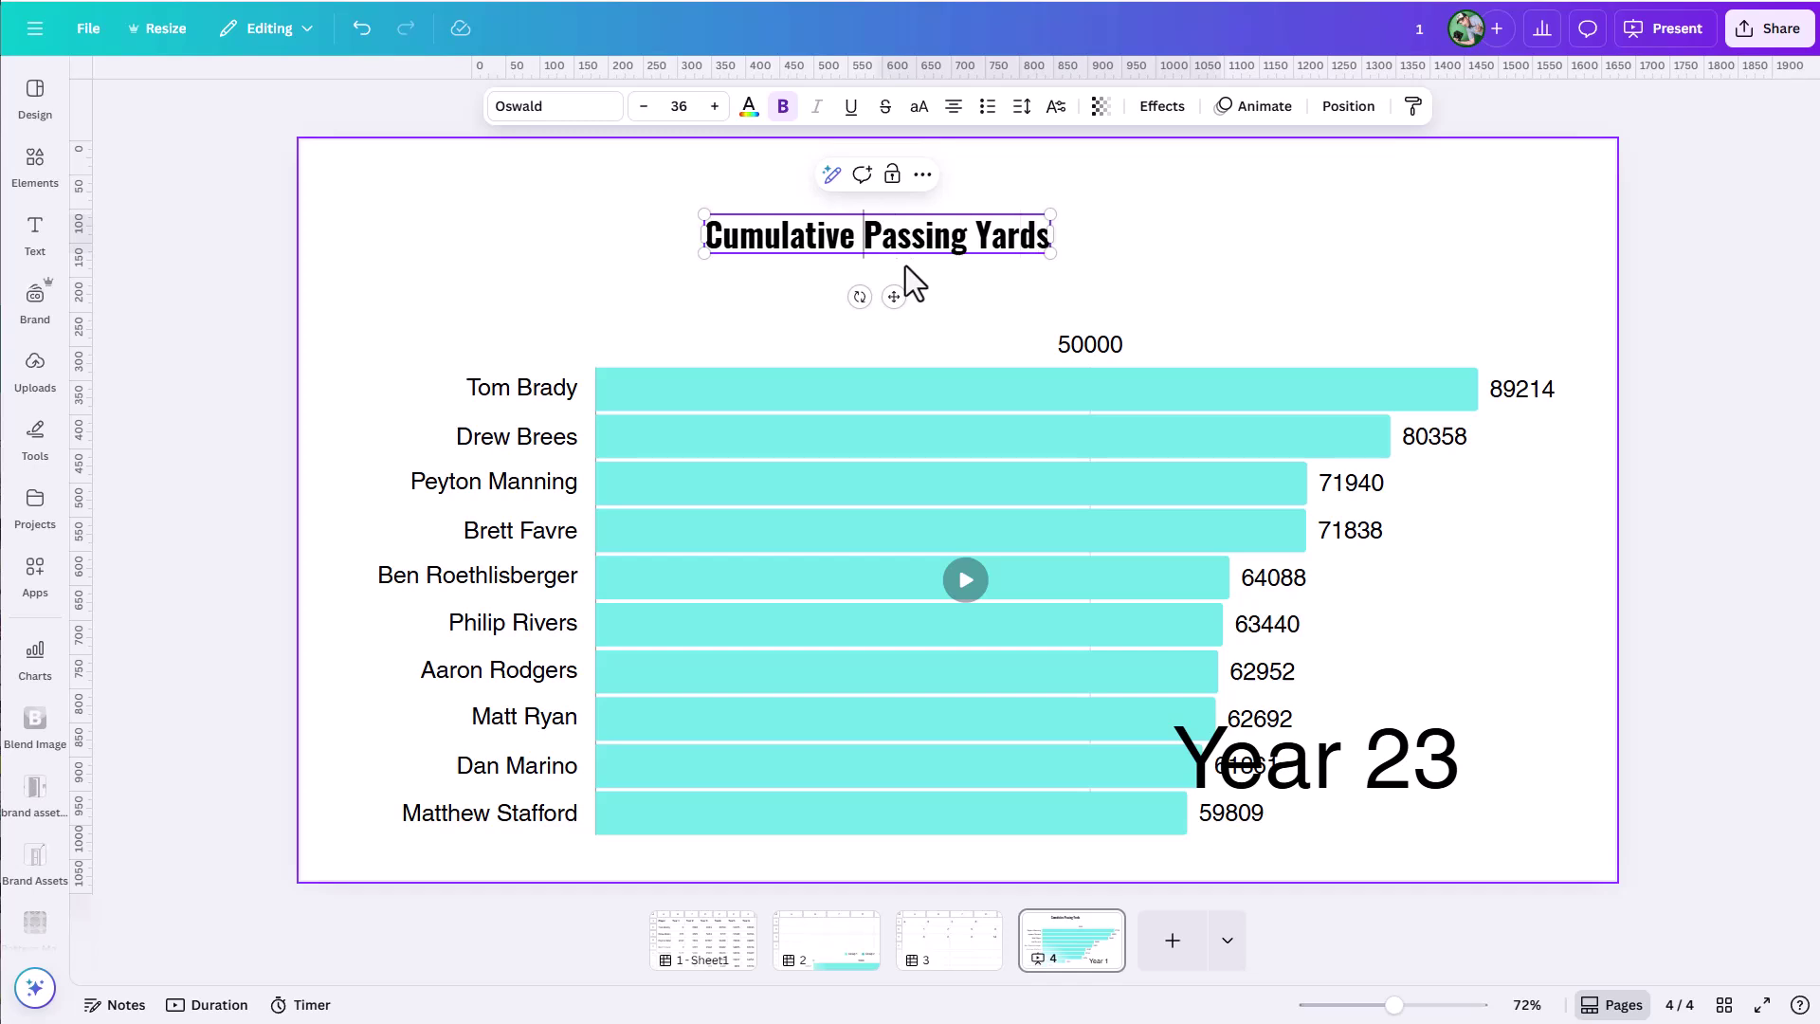
{"action": "type", "text": "Career"}
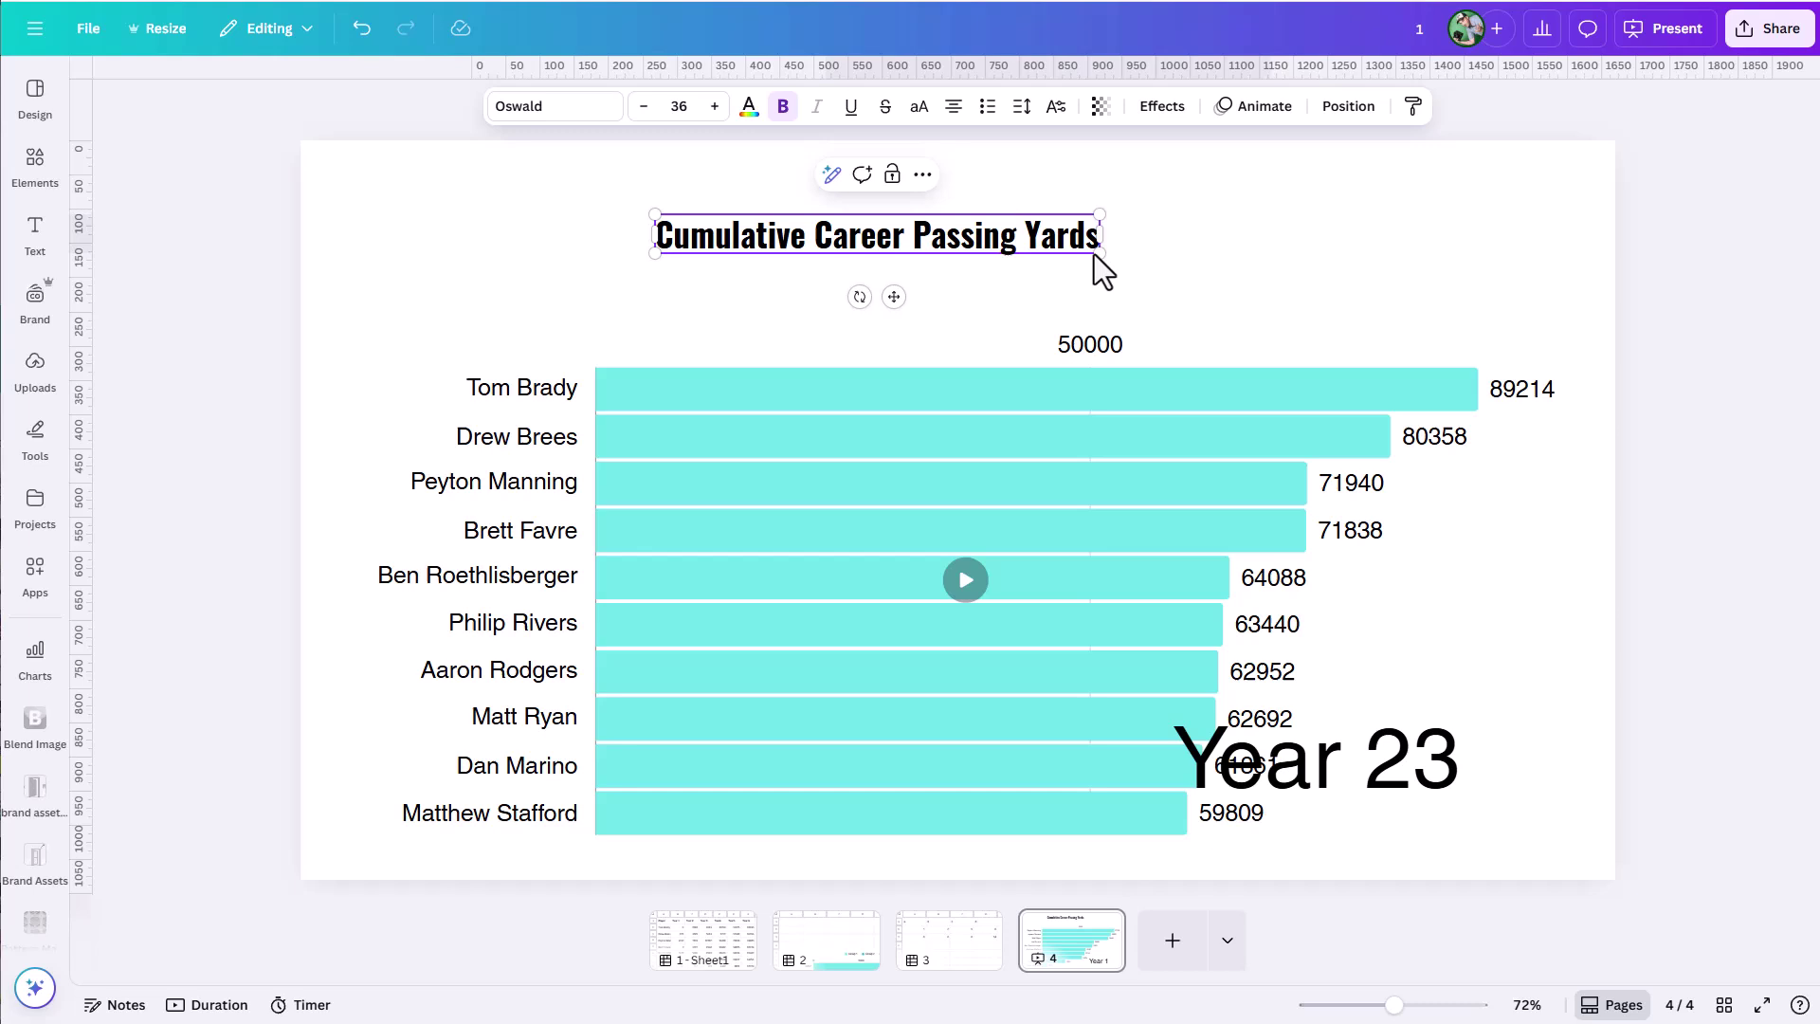
Enlarge the heading to about size 66 and nudge it up to the slide's top edge.
{"action": "left_click_drag", "start_coordinate": [1098, 252], "coordinate": [1463, 446]}
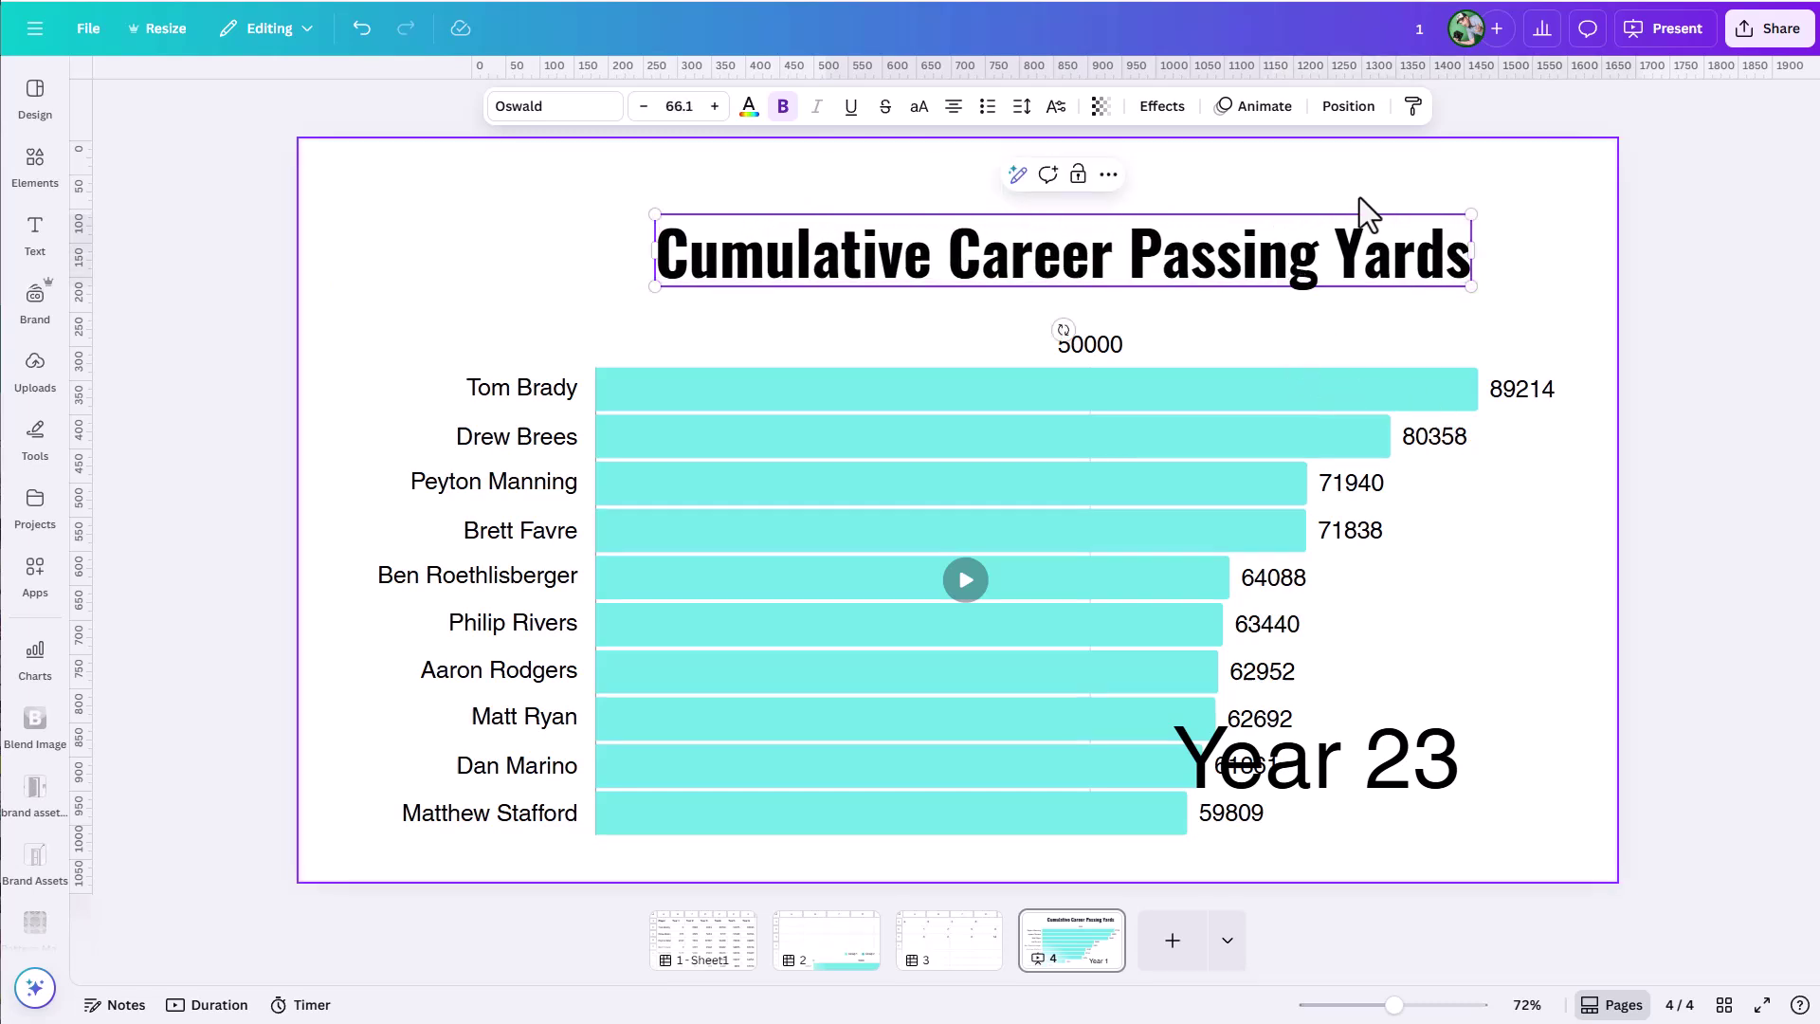
{"action": "left_click_drag", "start_coordinate": [1344, 268], "coordinate": [1283, 233]}
{"action": "left_click", "coordinate": [753, 586]}
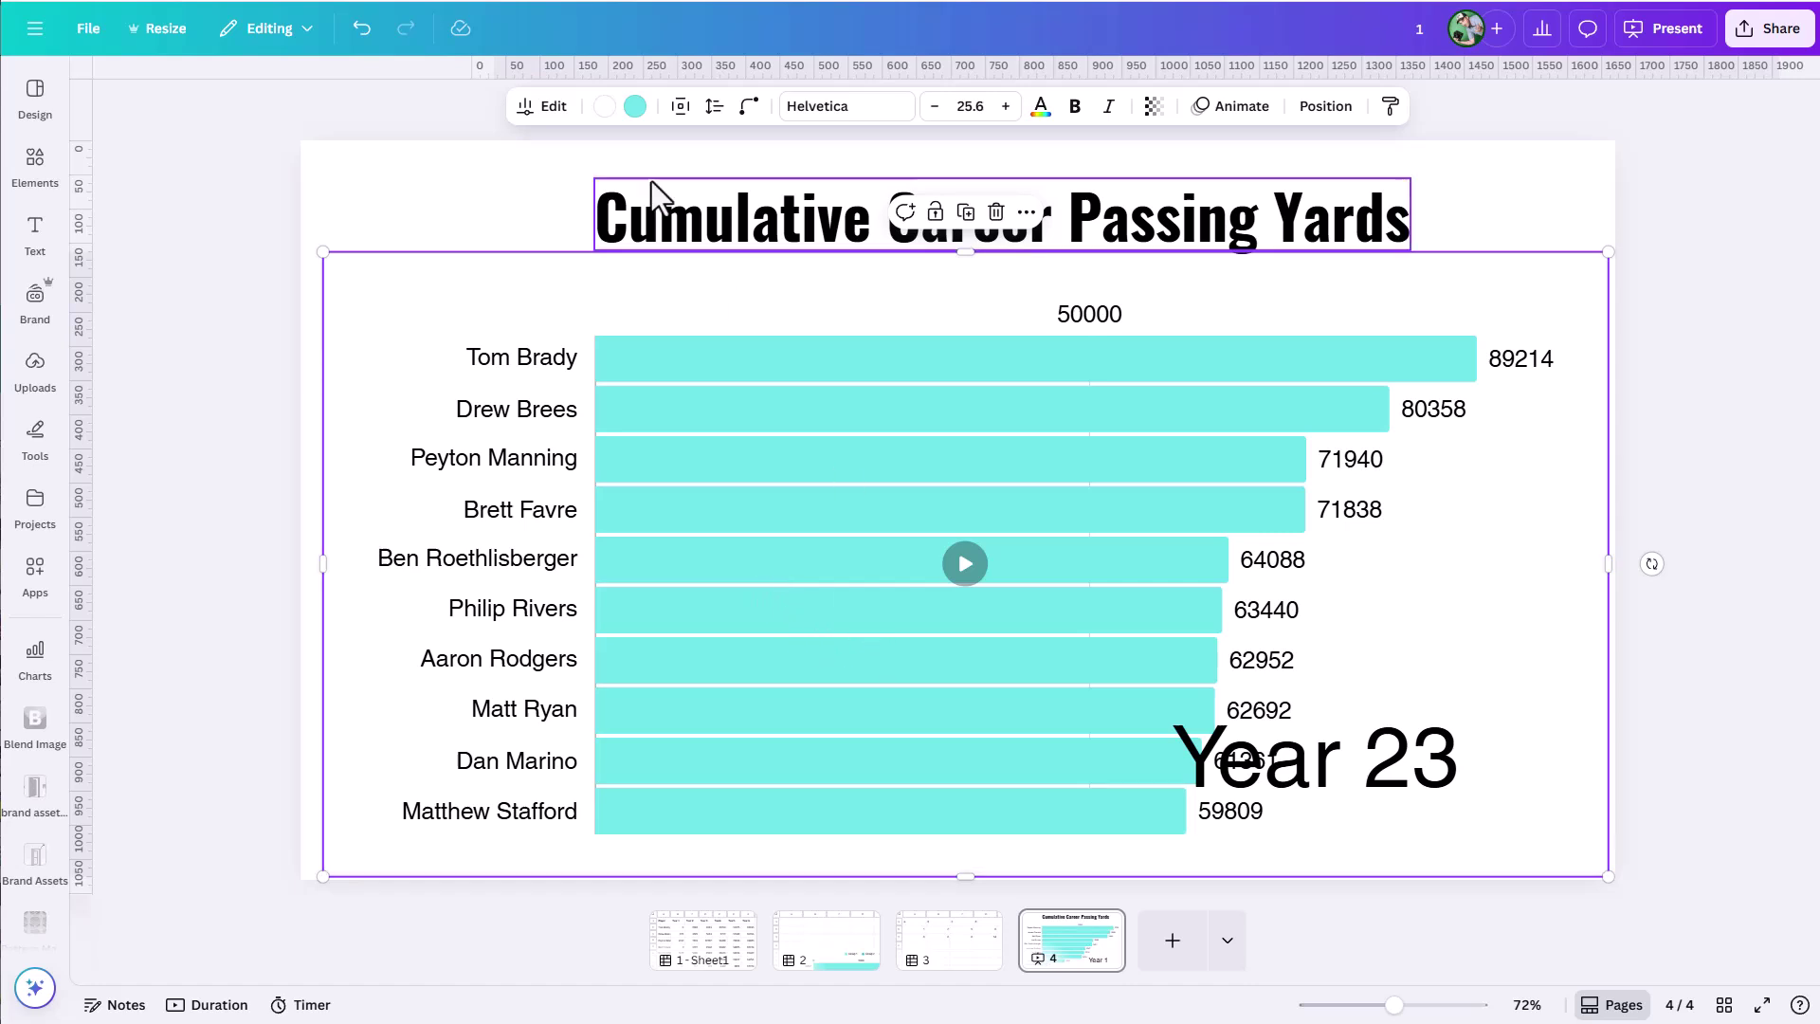
Review the chart's data source and linked sheet, keeping Player as the bar label column.
{"action": "left_click", "coordinate": [553, 106]}
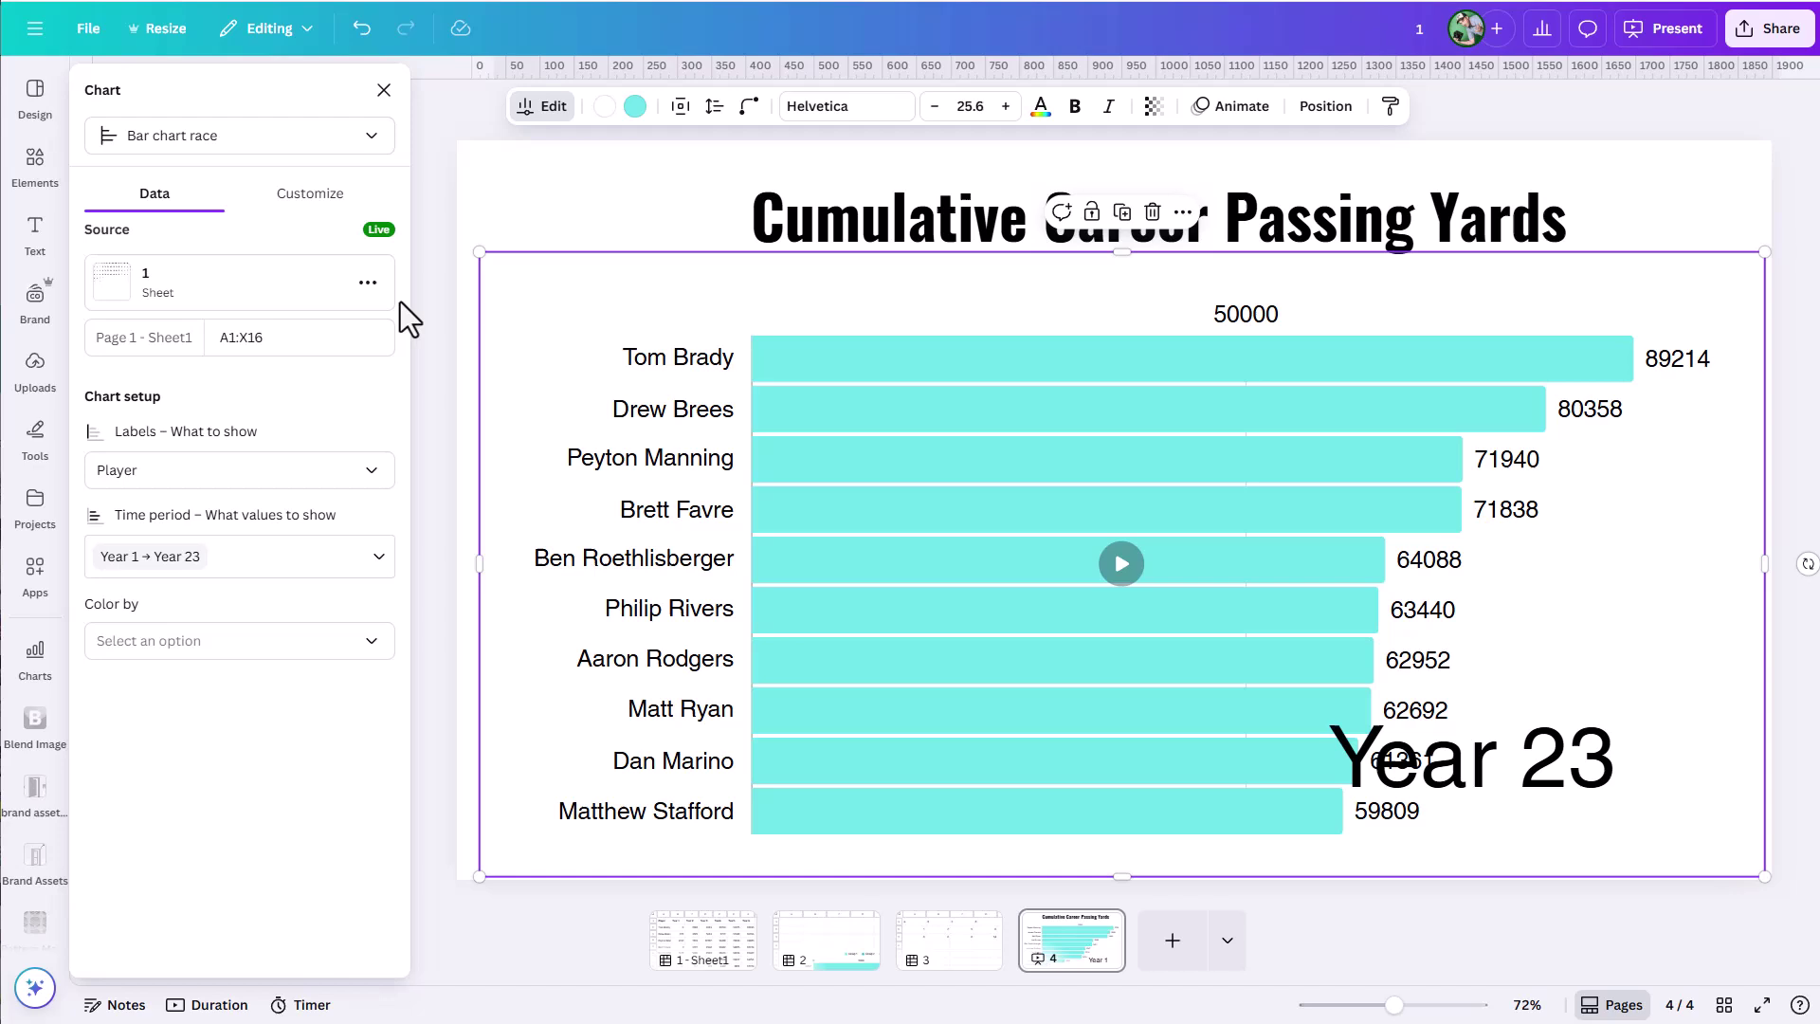
{"action": "left_click", "coordinate": [368, 282]}
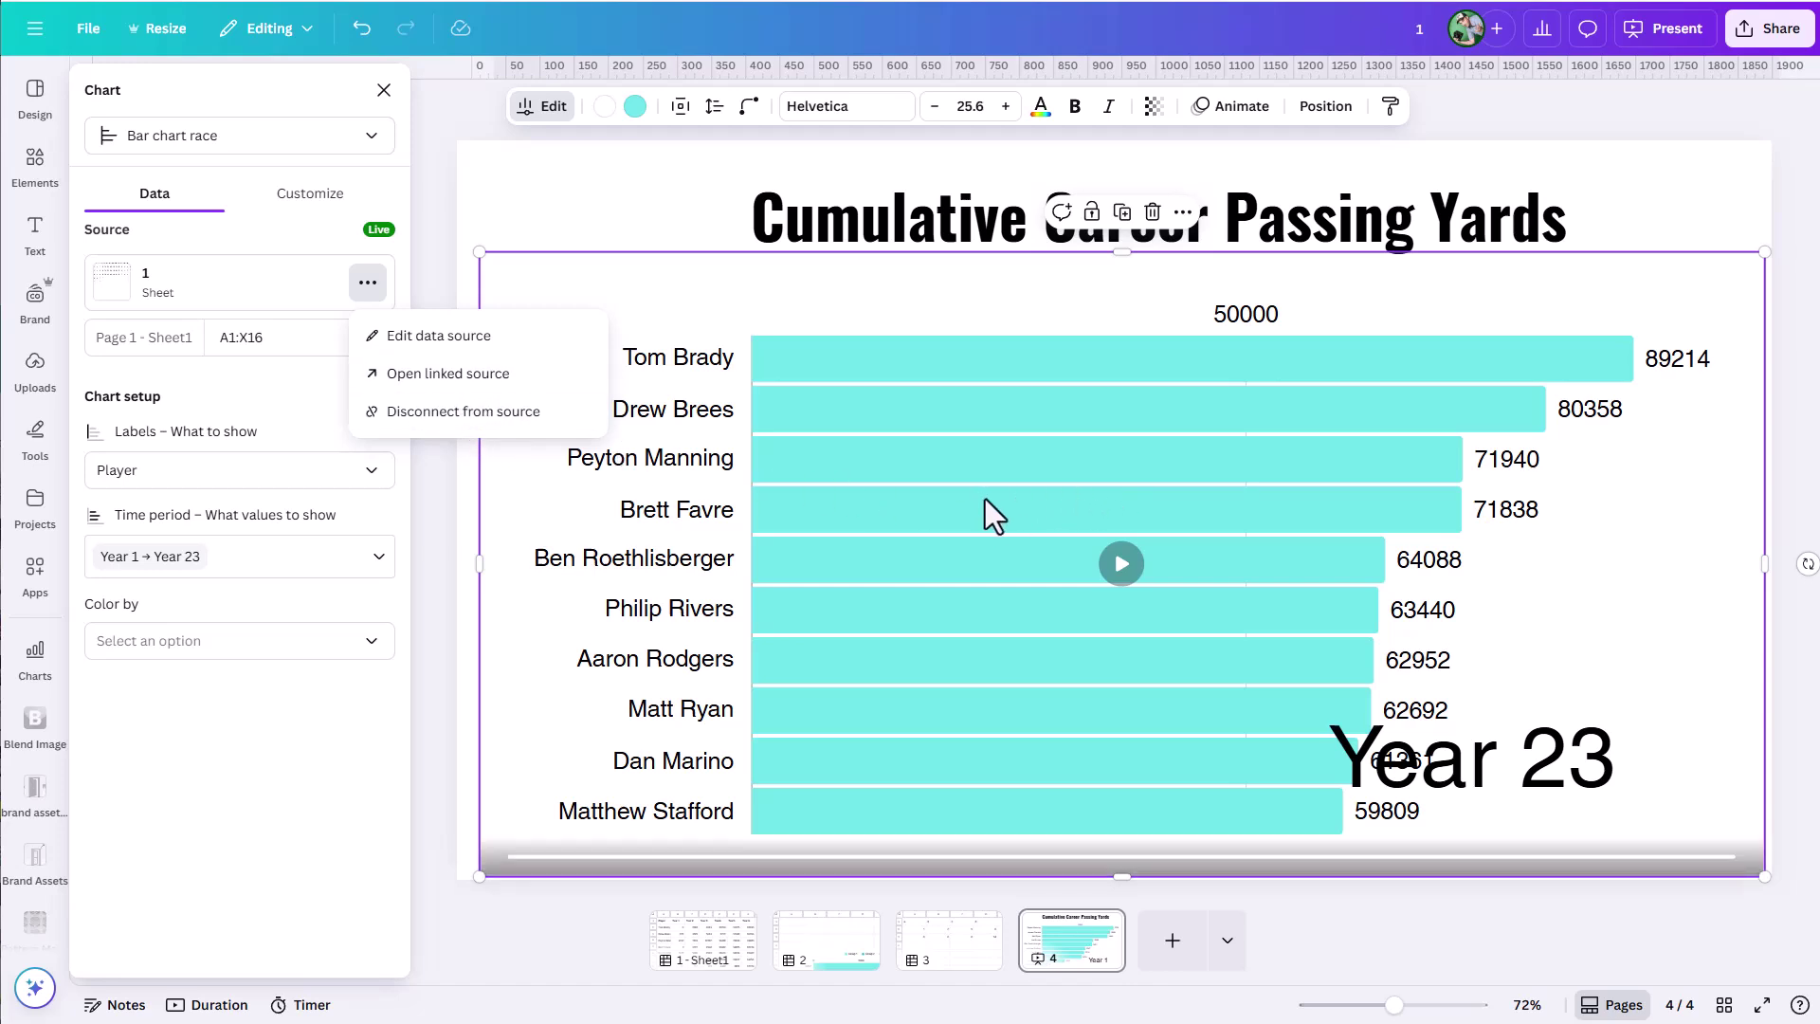
{"action": "left_click", "coordinate": [442, 337]}
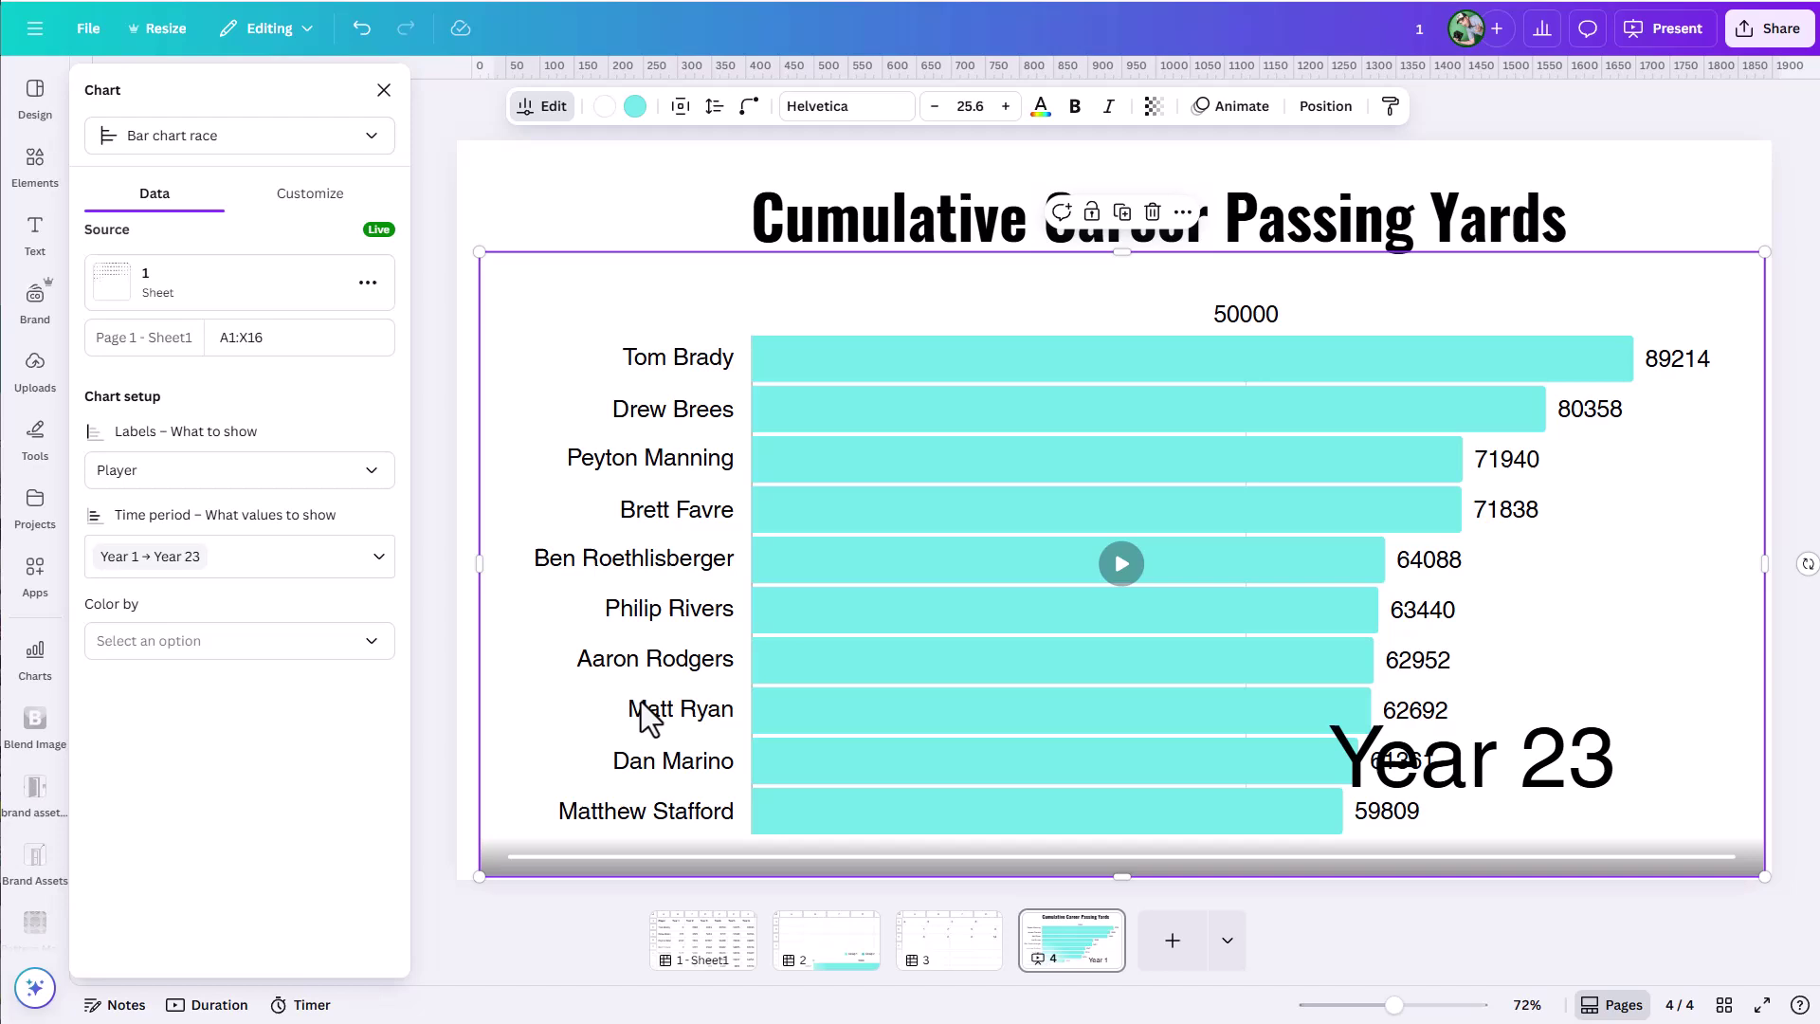
{"action": "left_click", "coordinate": [344, 474]}
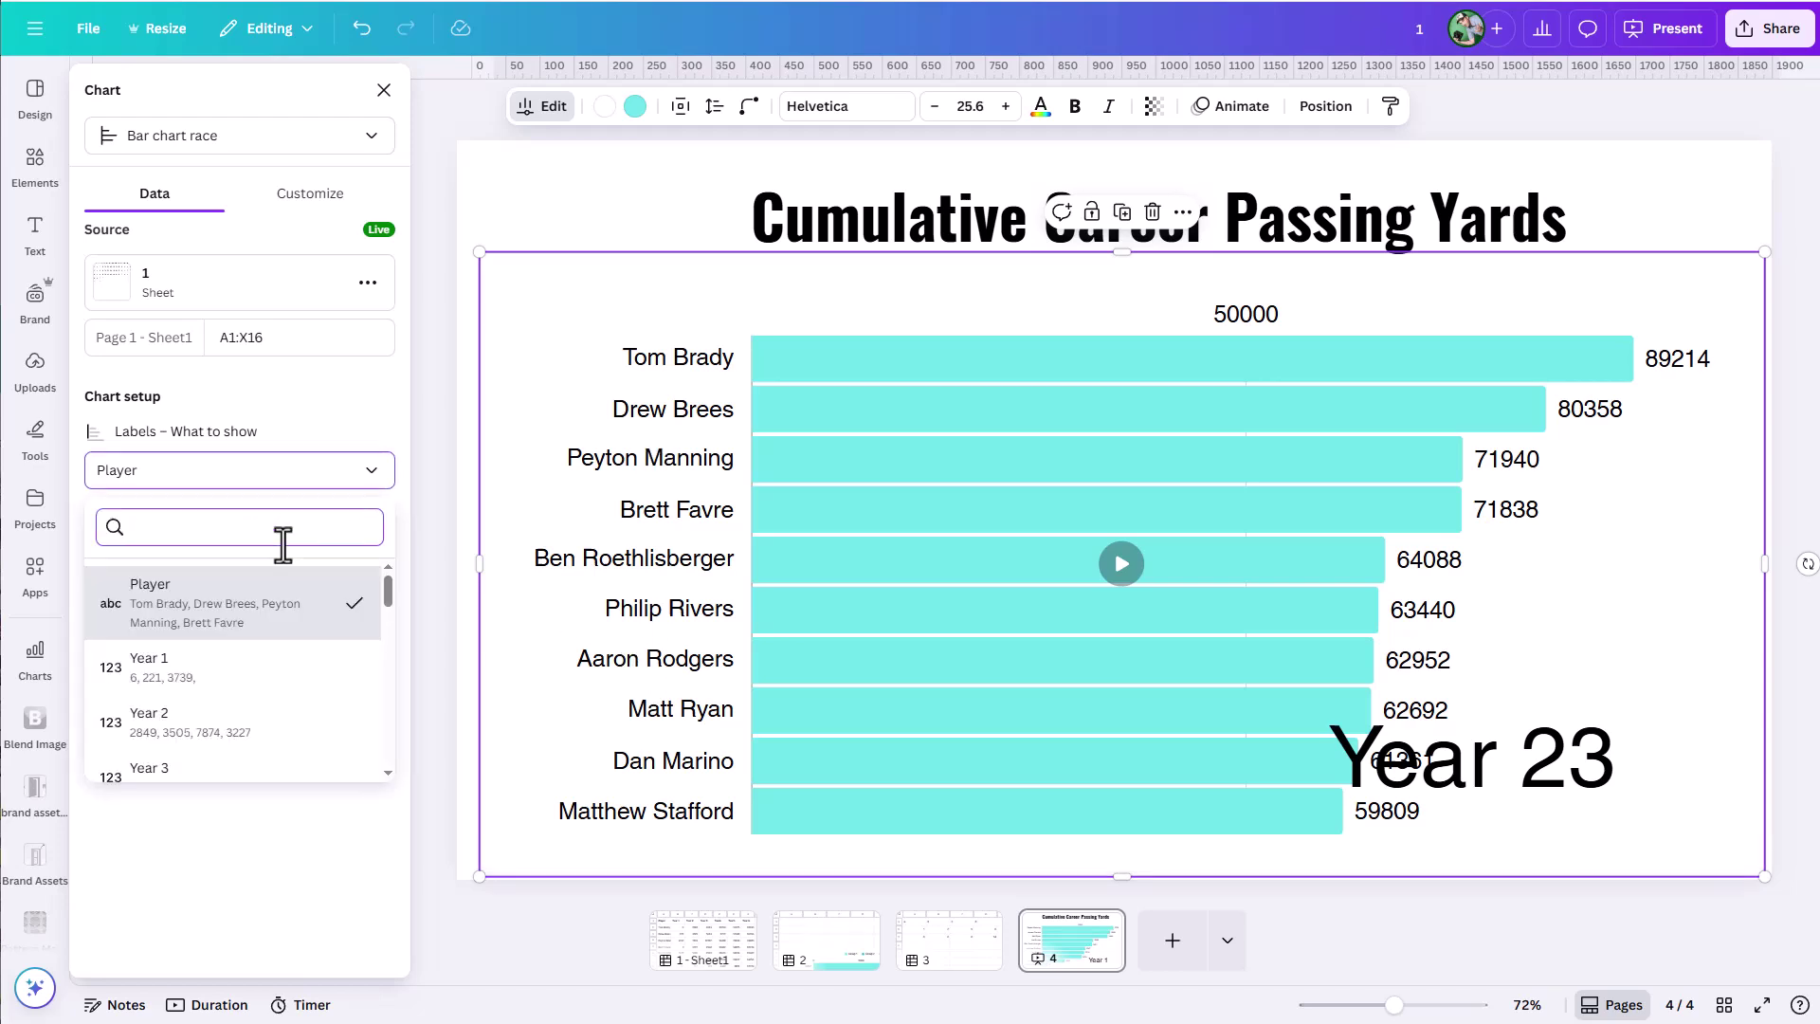
{"action": "left_click", "coordinate": [276, 614]}
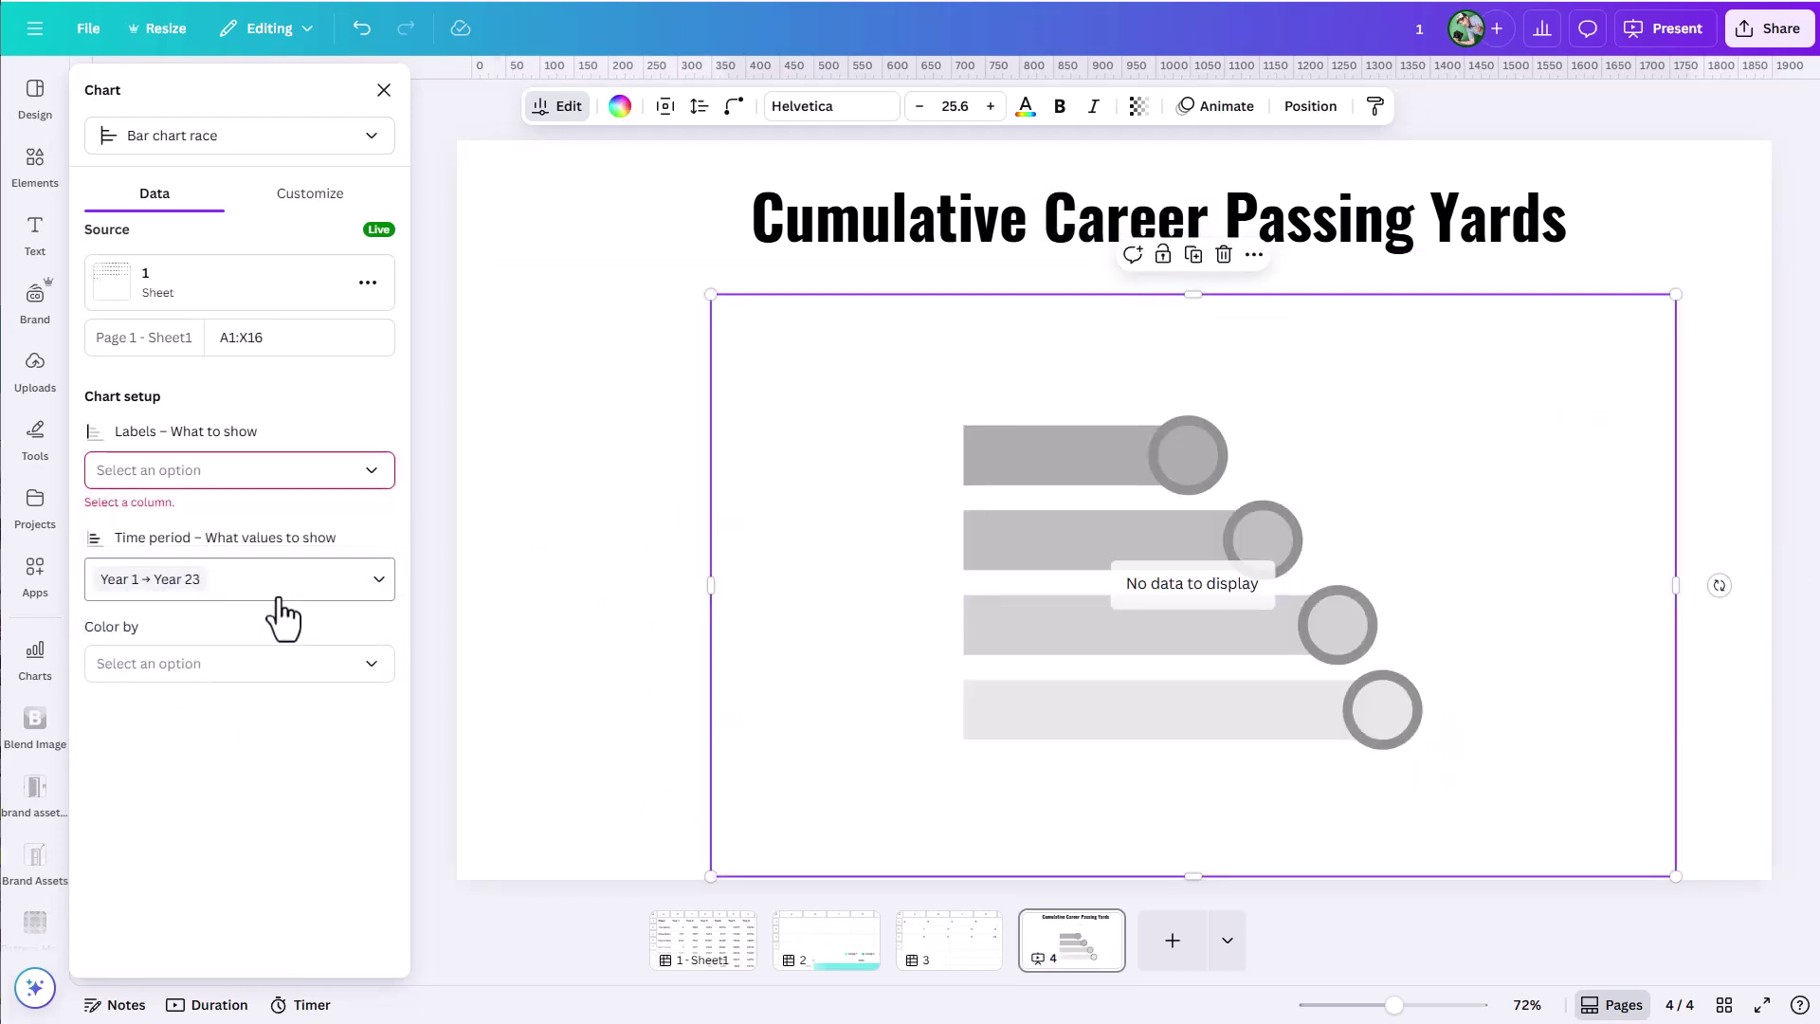
{"action": "left_click", "coordinate": [343, 482]}
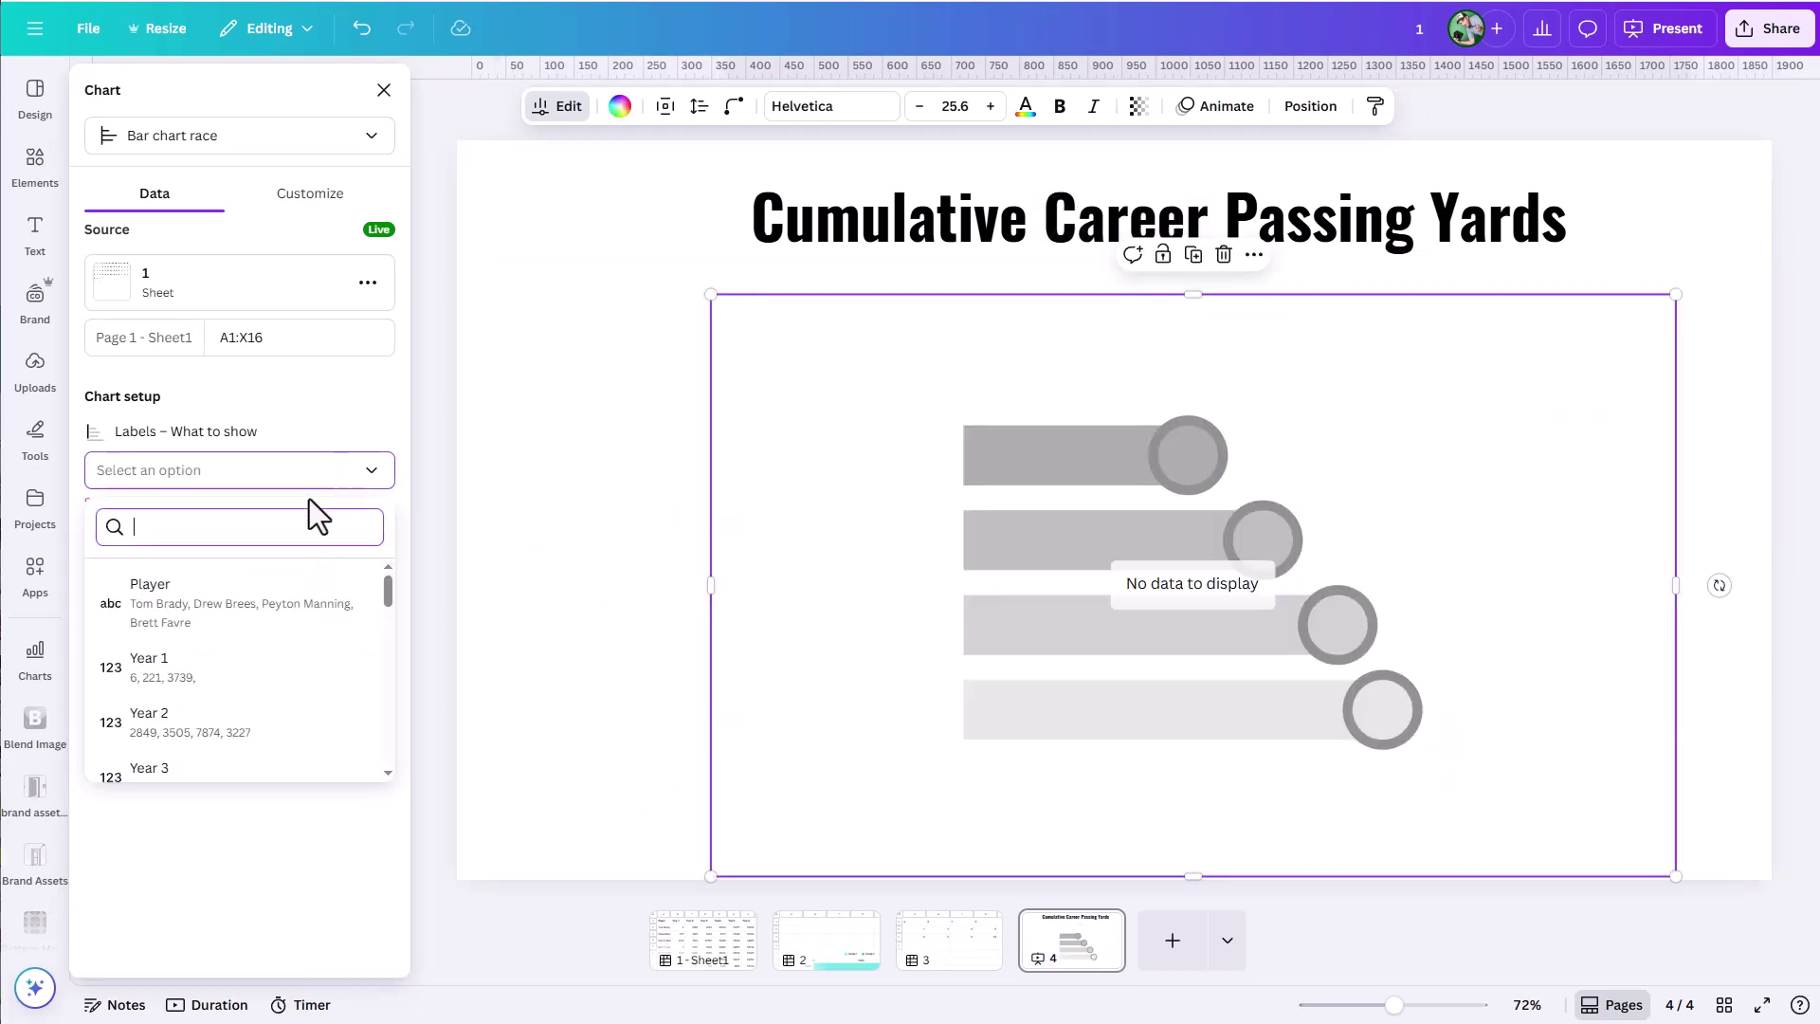
{"action": "left_click", "coordinate": [229, 611]}
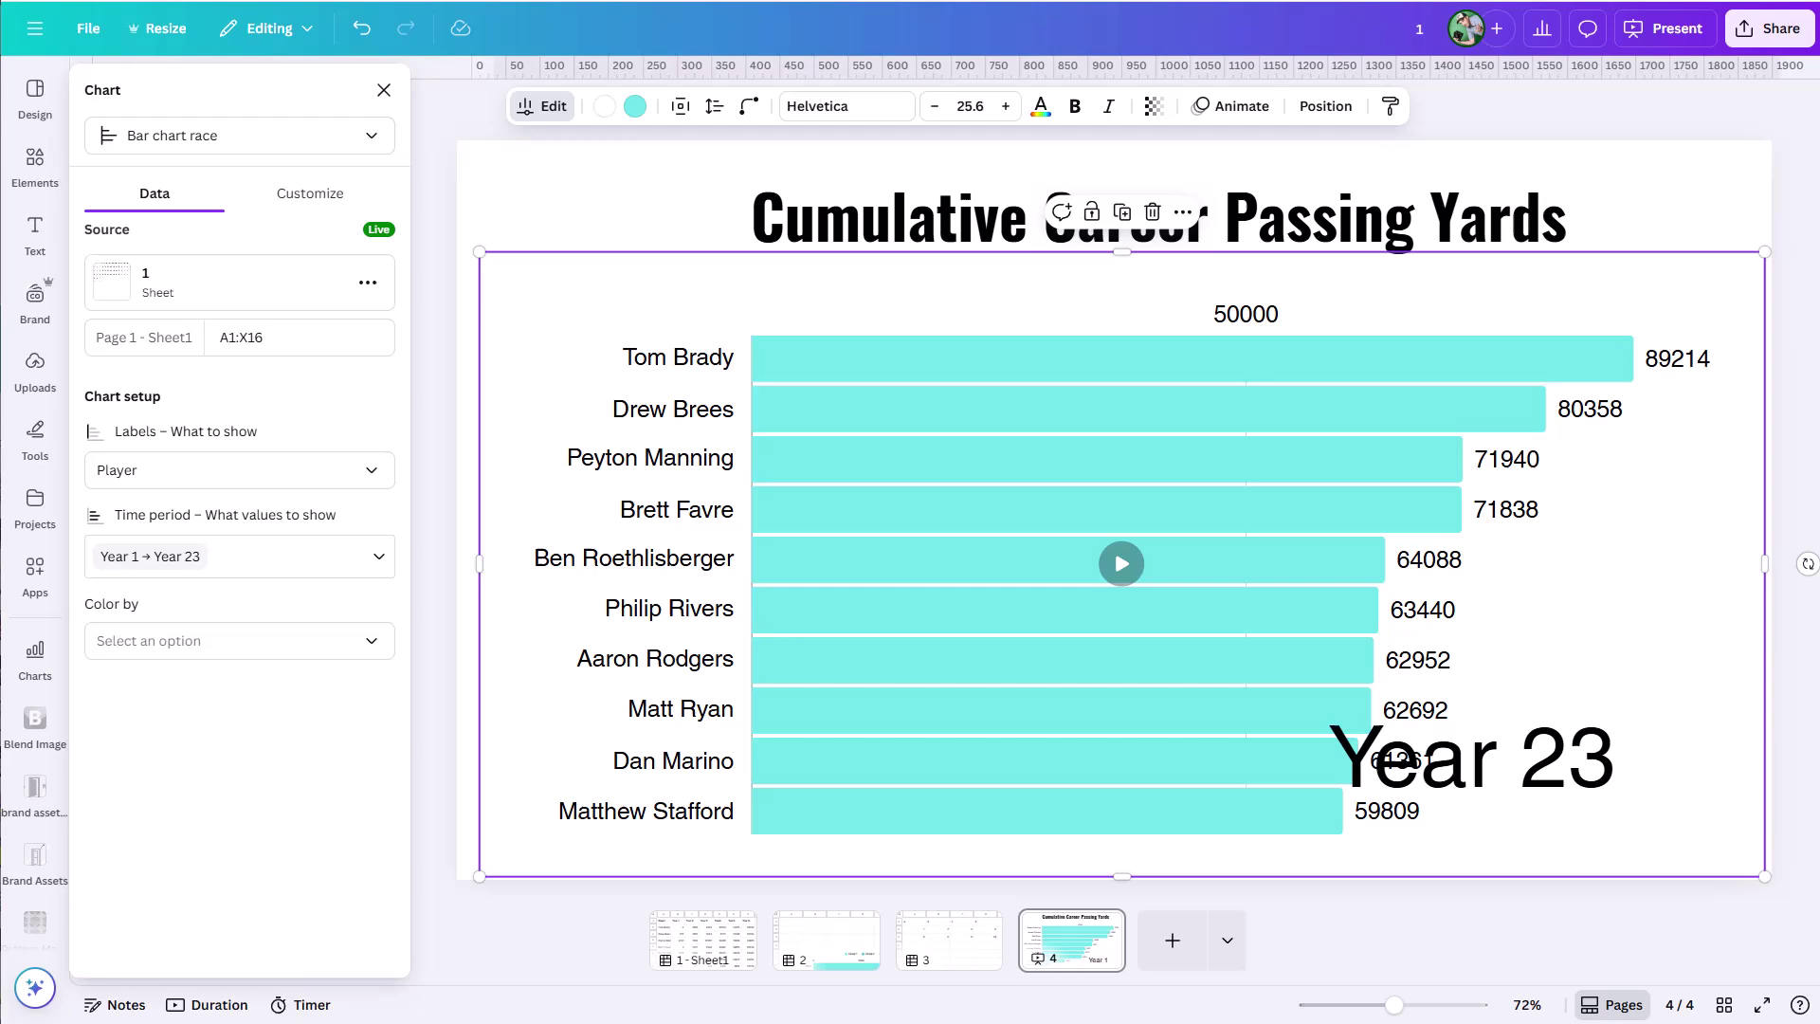
{"action": "left_click", "coordinate": [388, 564]}
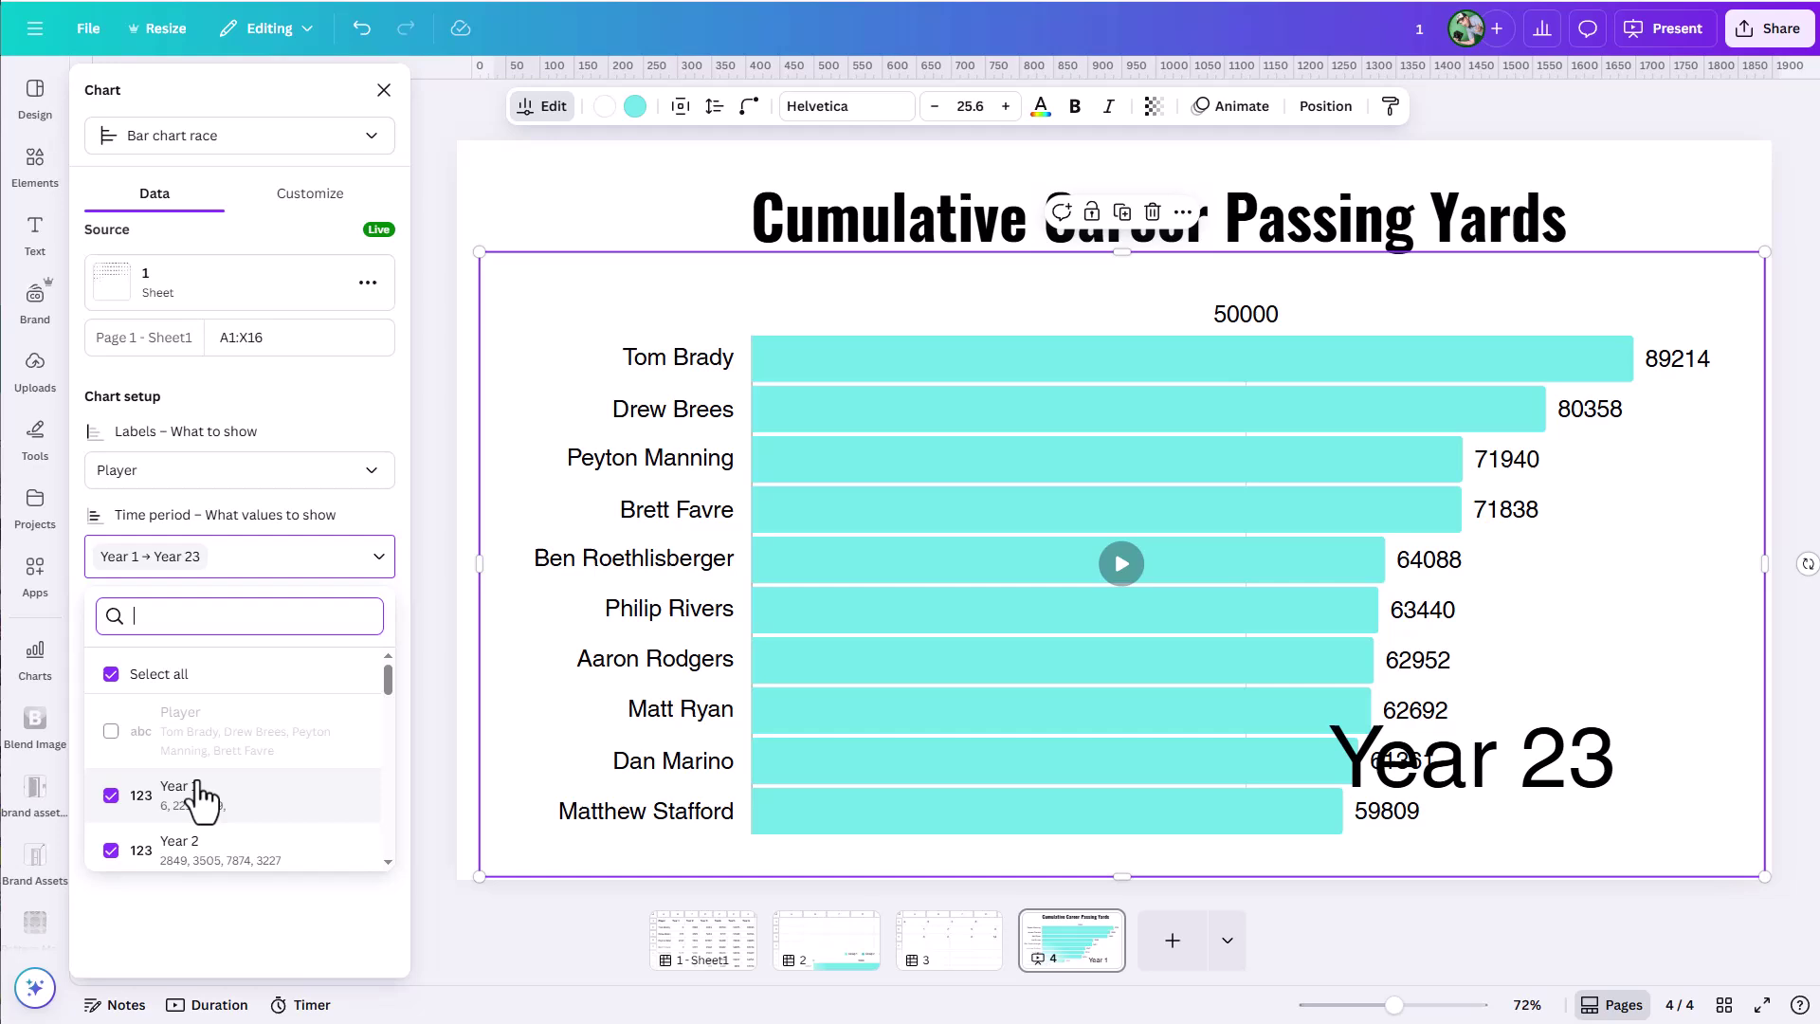
{"action": "left_click", "coordinate": [425, 589]}
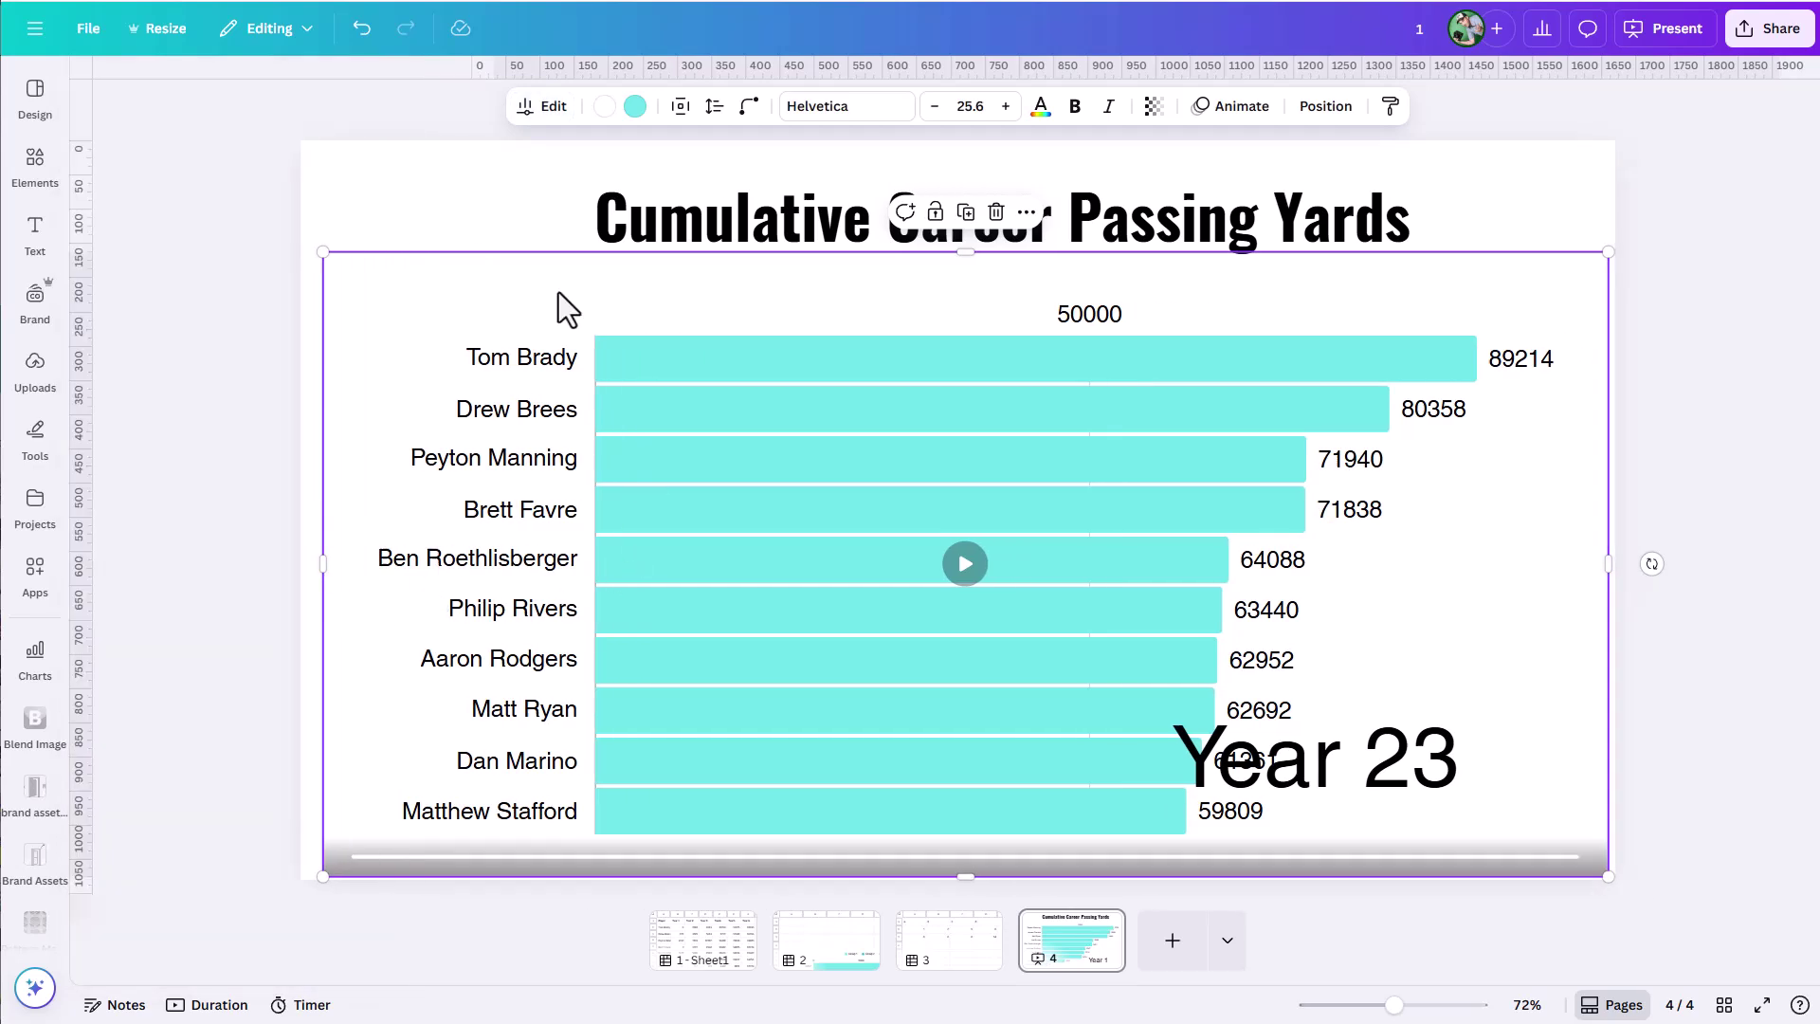
Set the chart's Color by option to Player so each bar gets its own colour.
{"action": "left_click", "coordinate": [554, 110]}
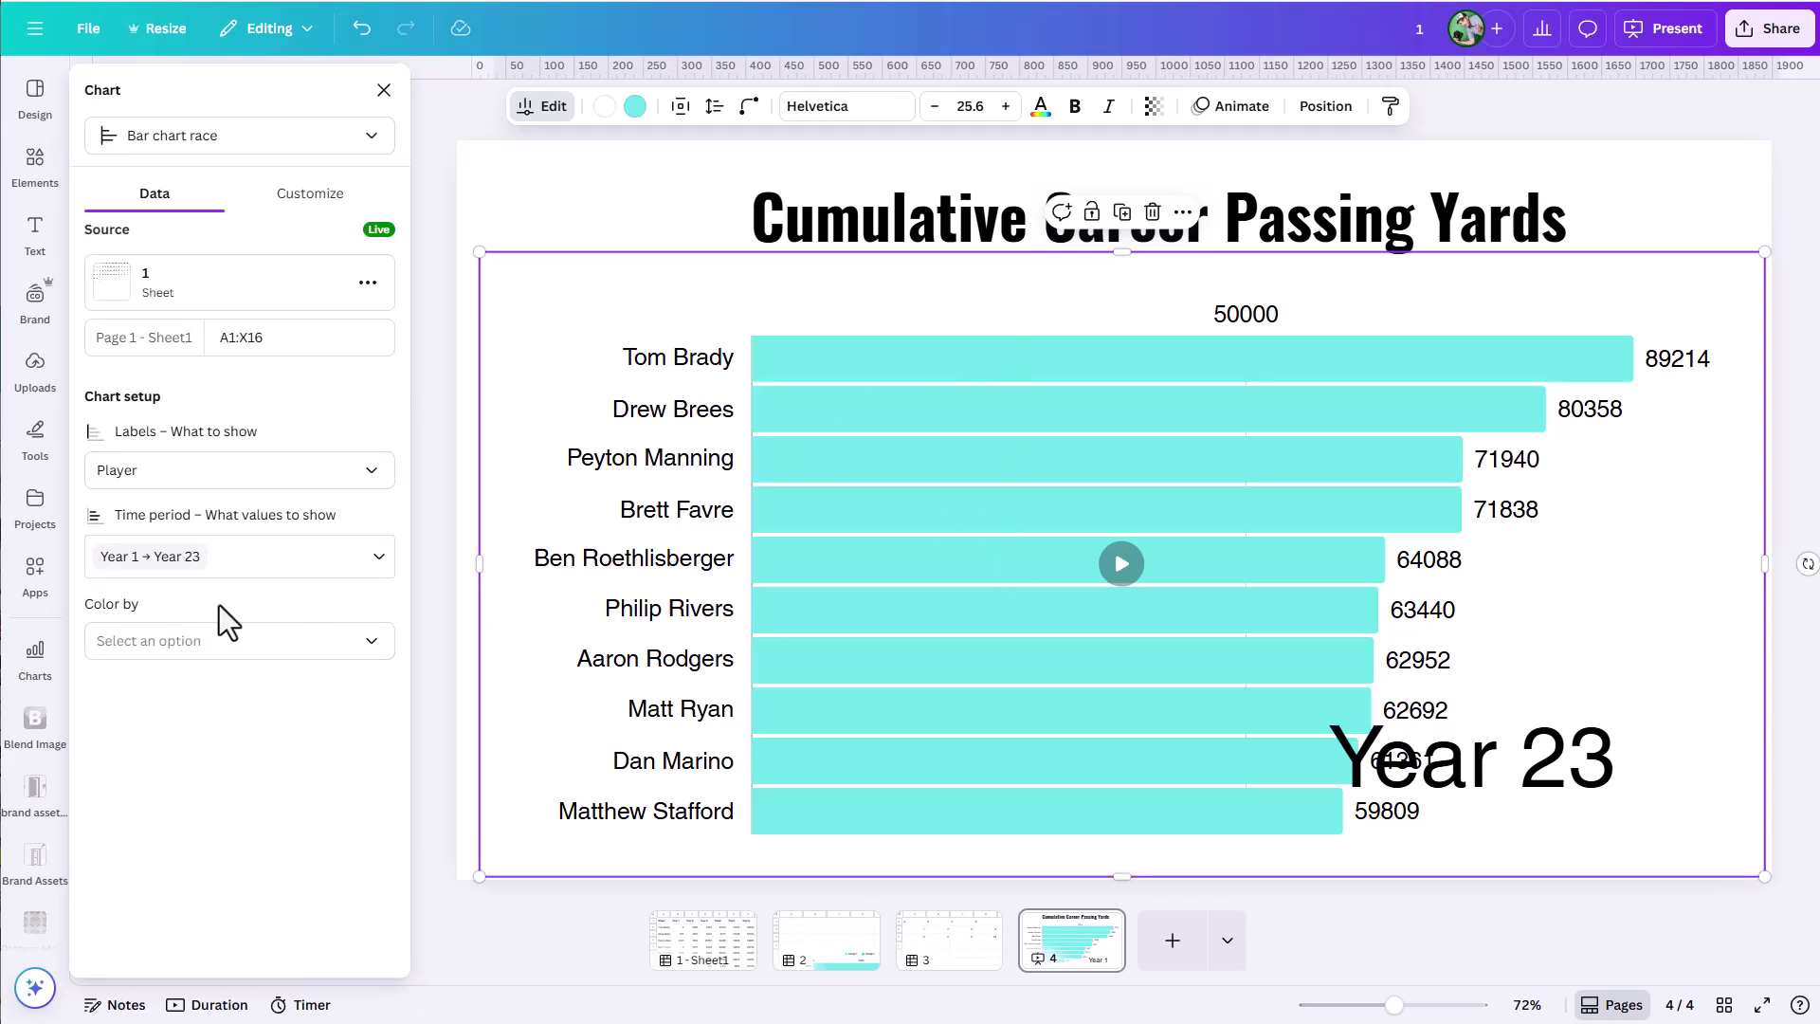
{"action": "left_click", "coordinate": [359, 642]}
{"action": "left_click", "coordinate": [193, 773]}
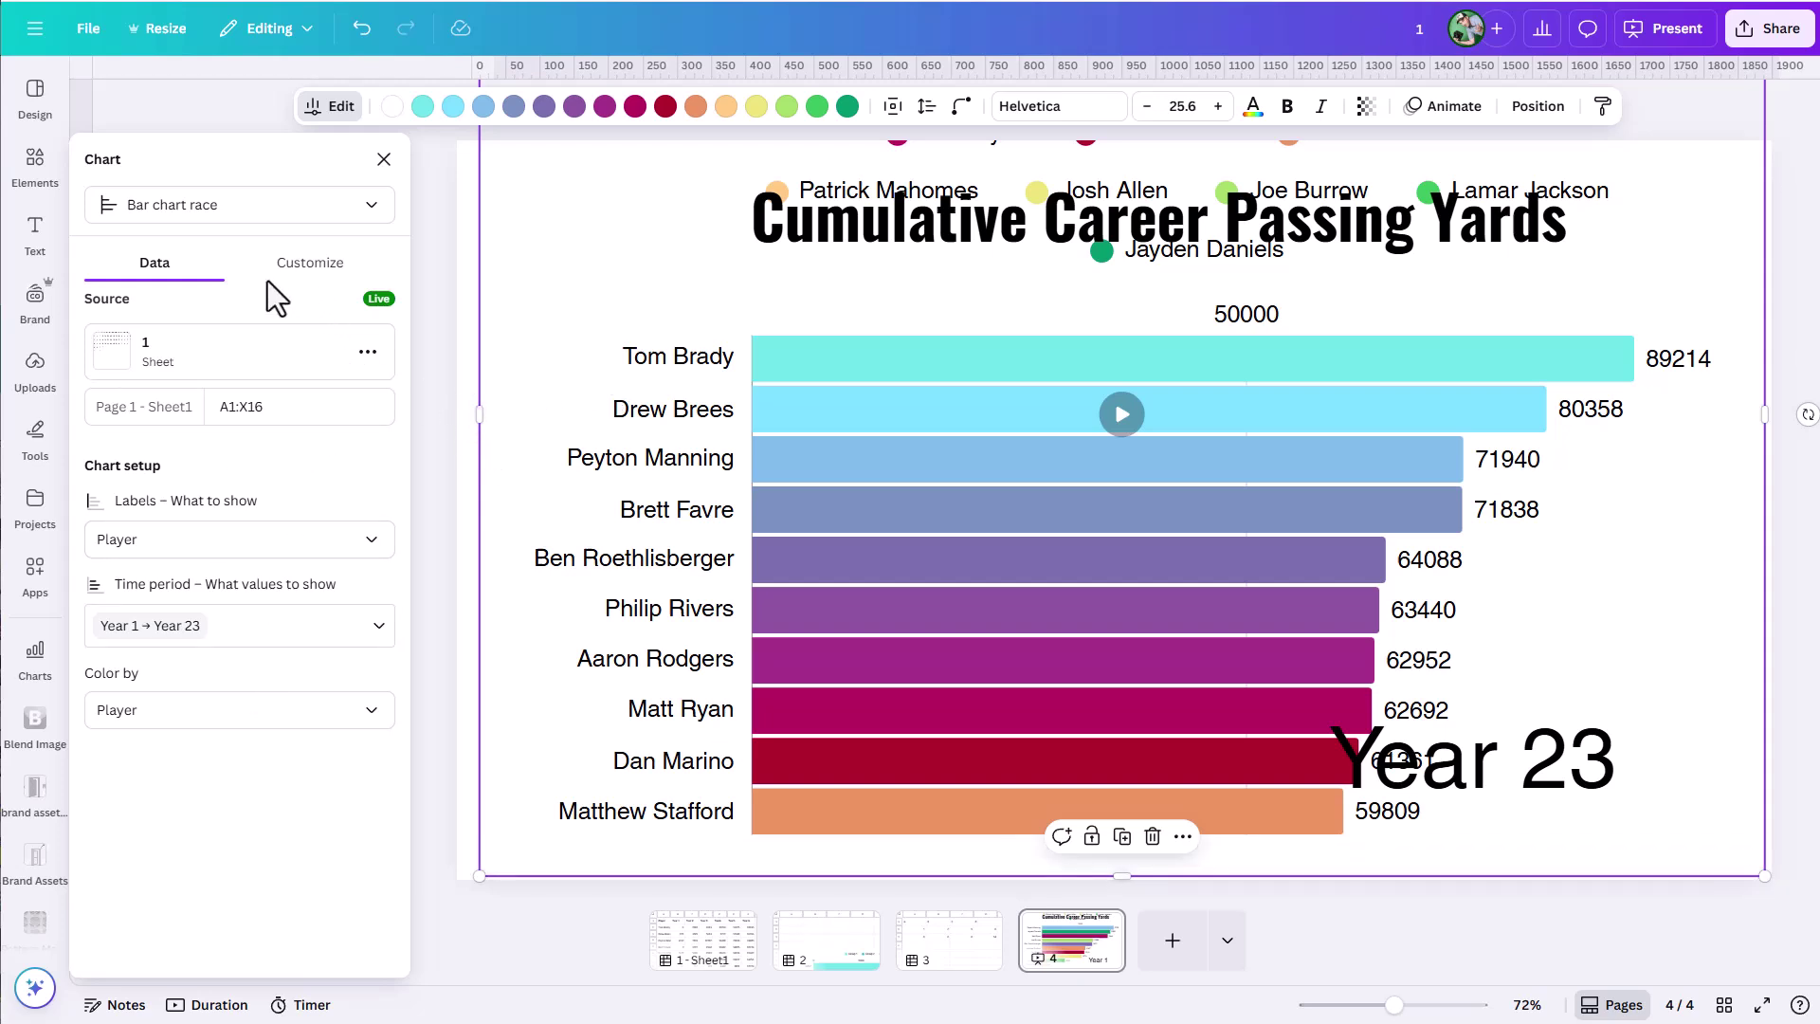
Hide the chart's player legend while keeping the axis labels shown.
{"action": "left_click", "coordinate": [331, 270]}
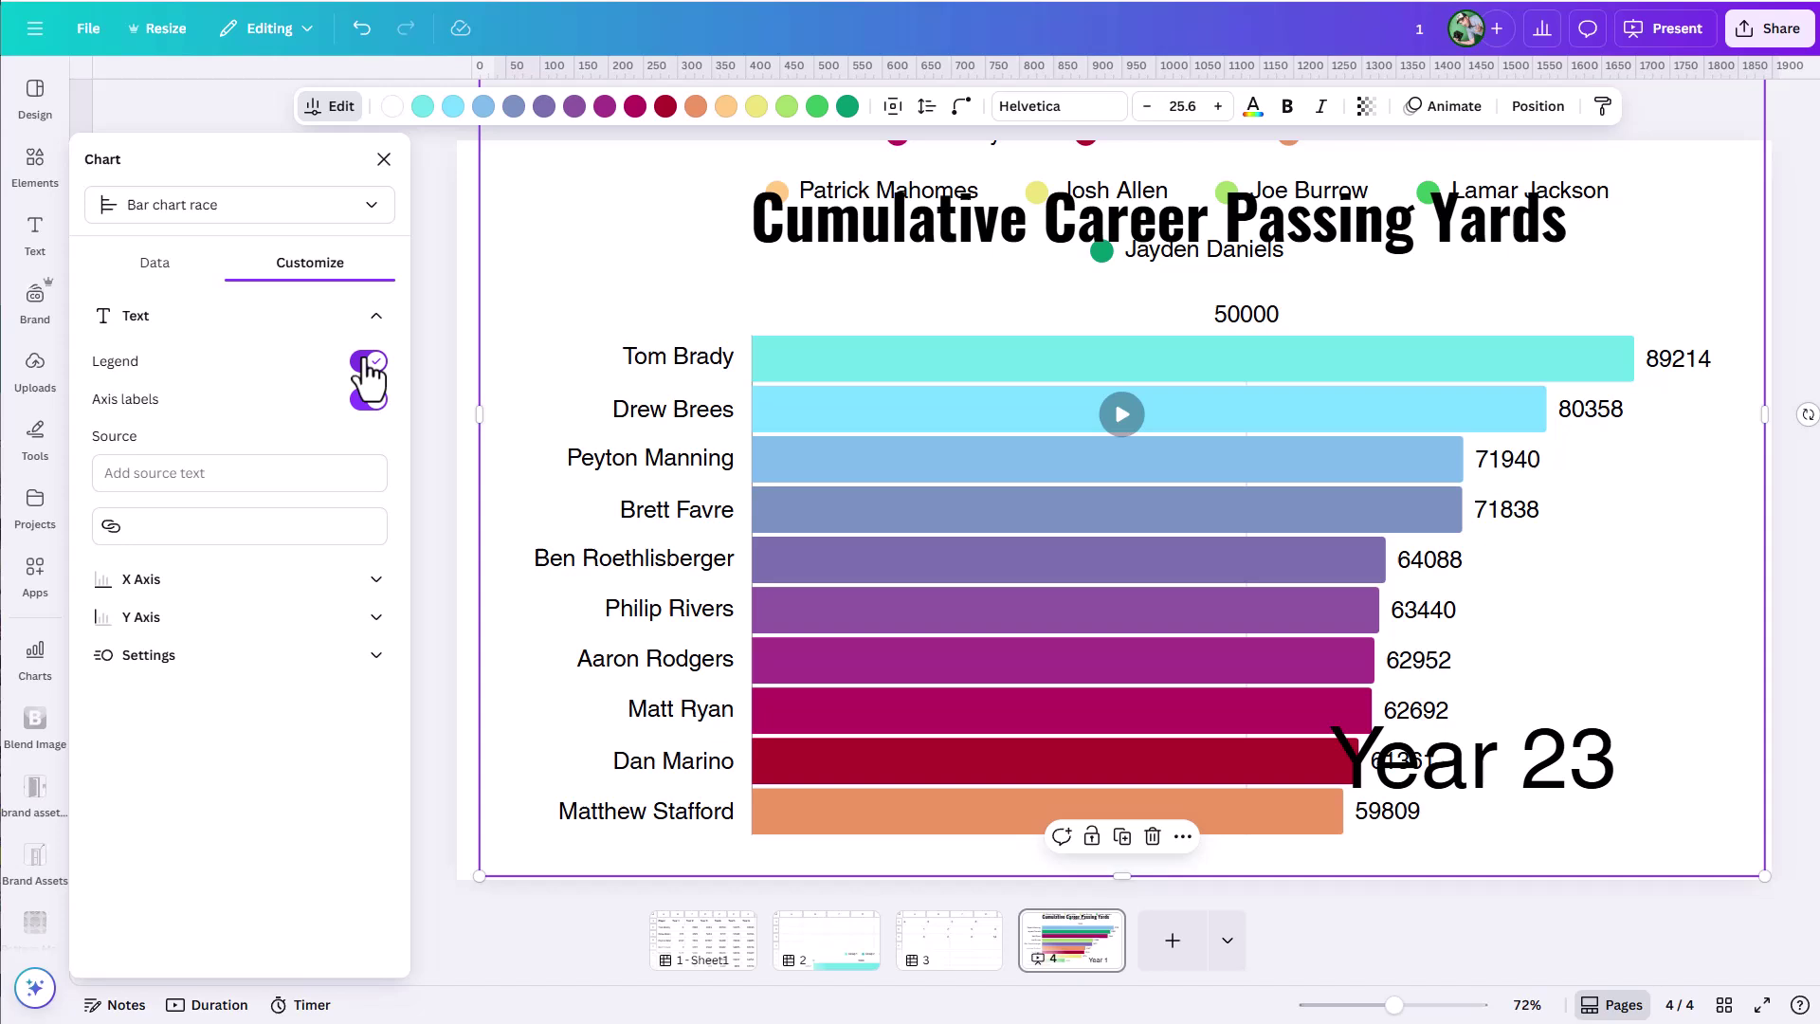
{"action": "left_click", "coordinate": [366, 363]}
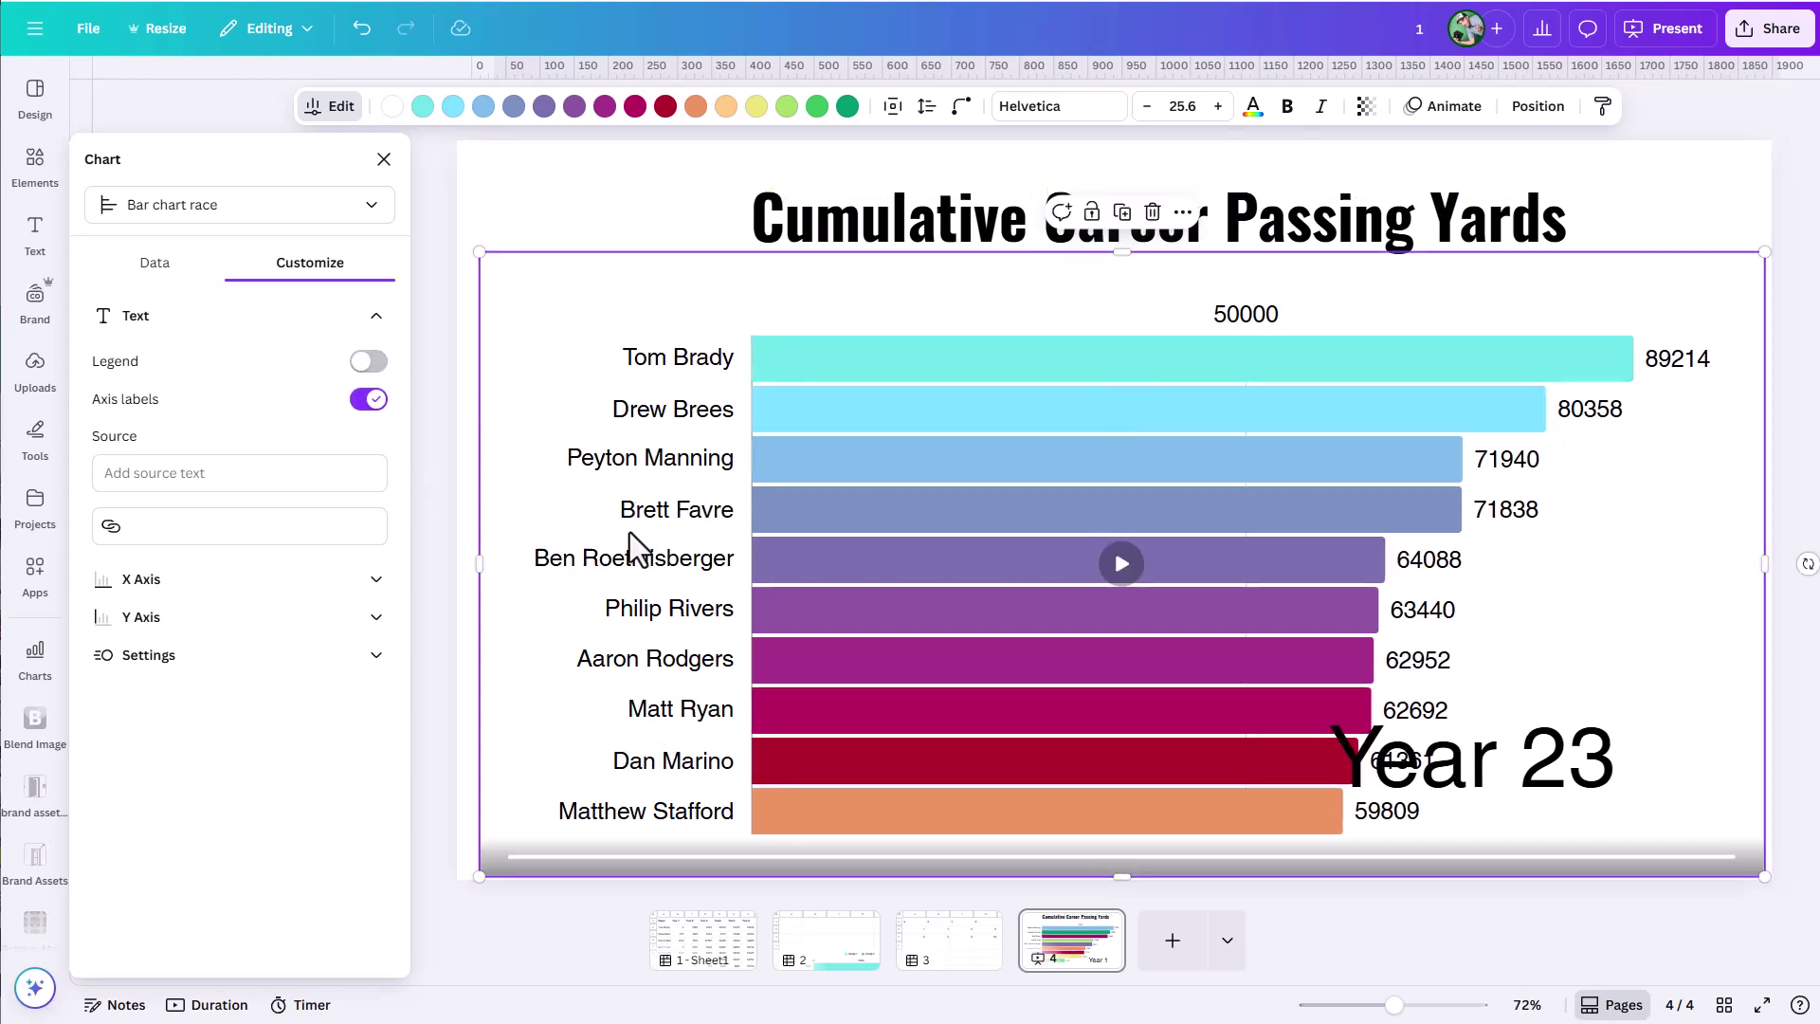
{"action": "left_click", "coordinate": [361, 403]}
{"action": "left_click", "coordinate": [363, 401]}
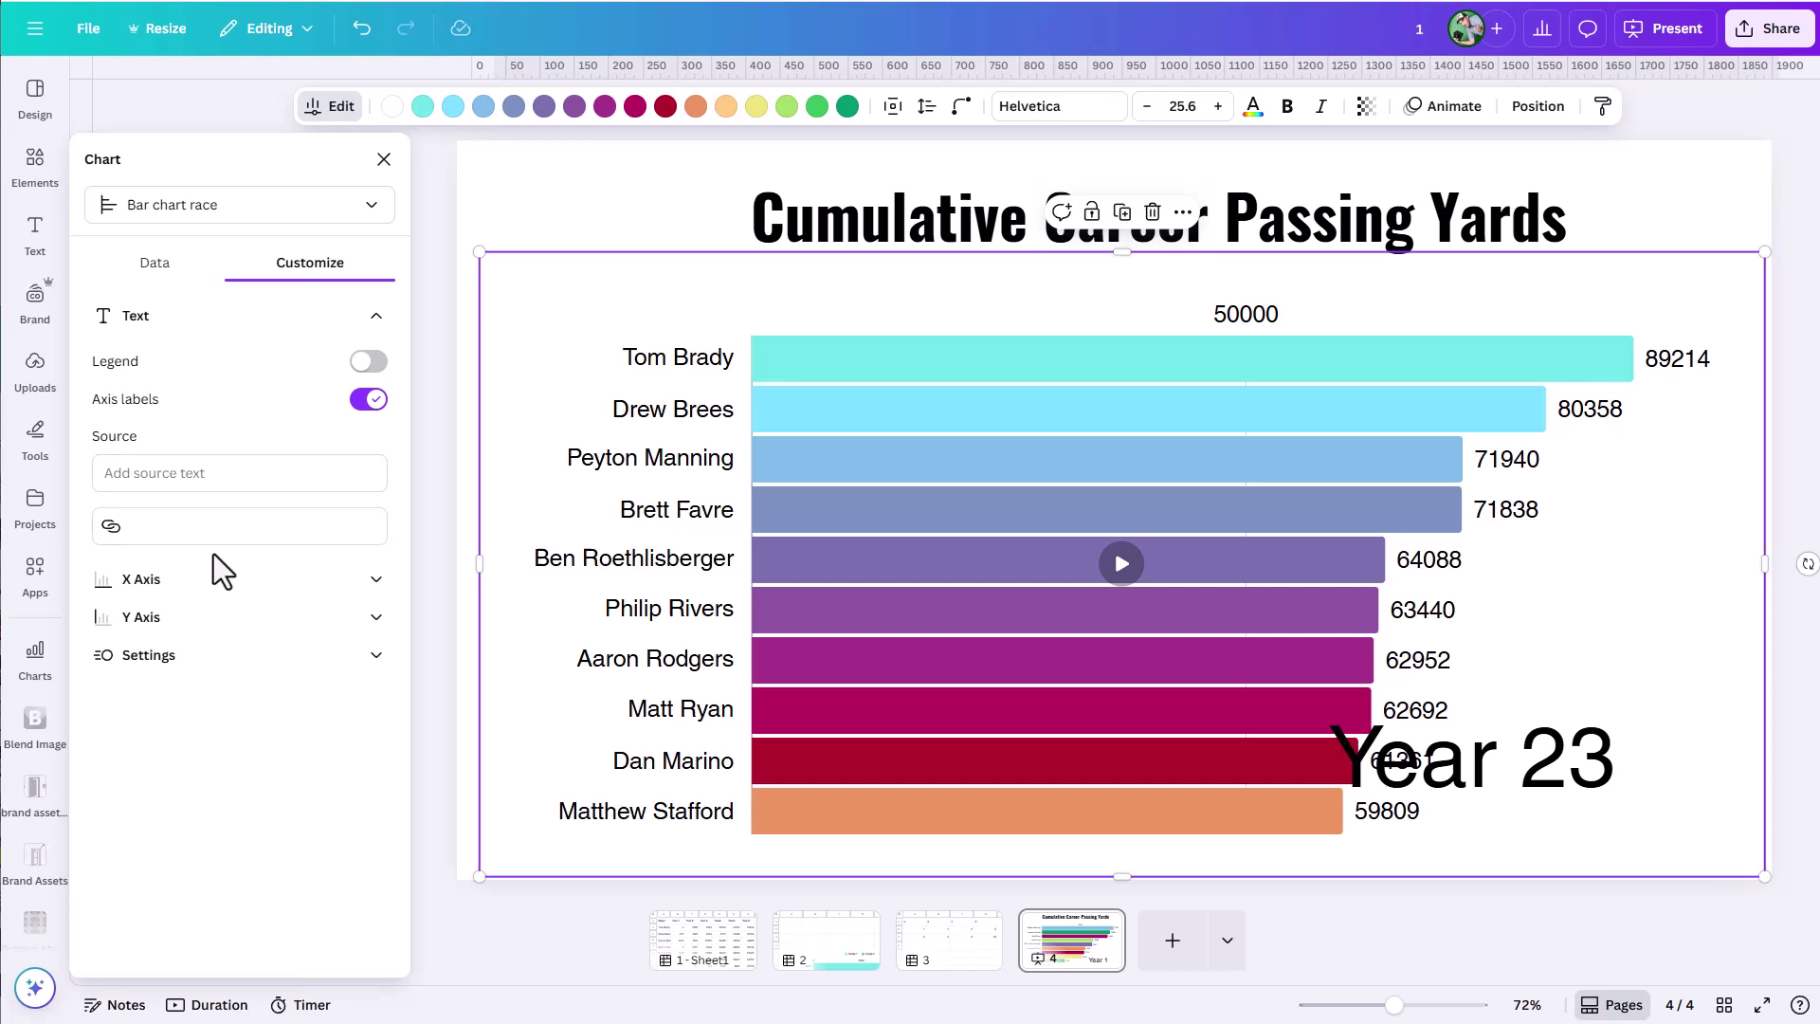
Turn off the chart's grid lines in the Settings section.
{"action": "left_click", "coordinate": [342, 586]}
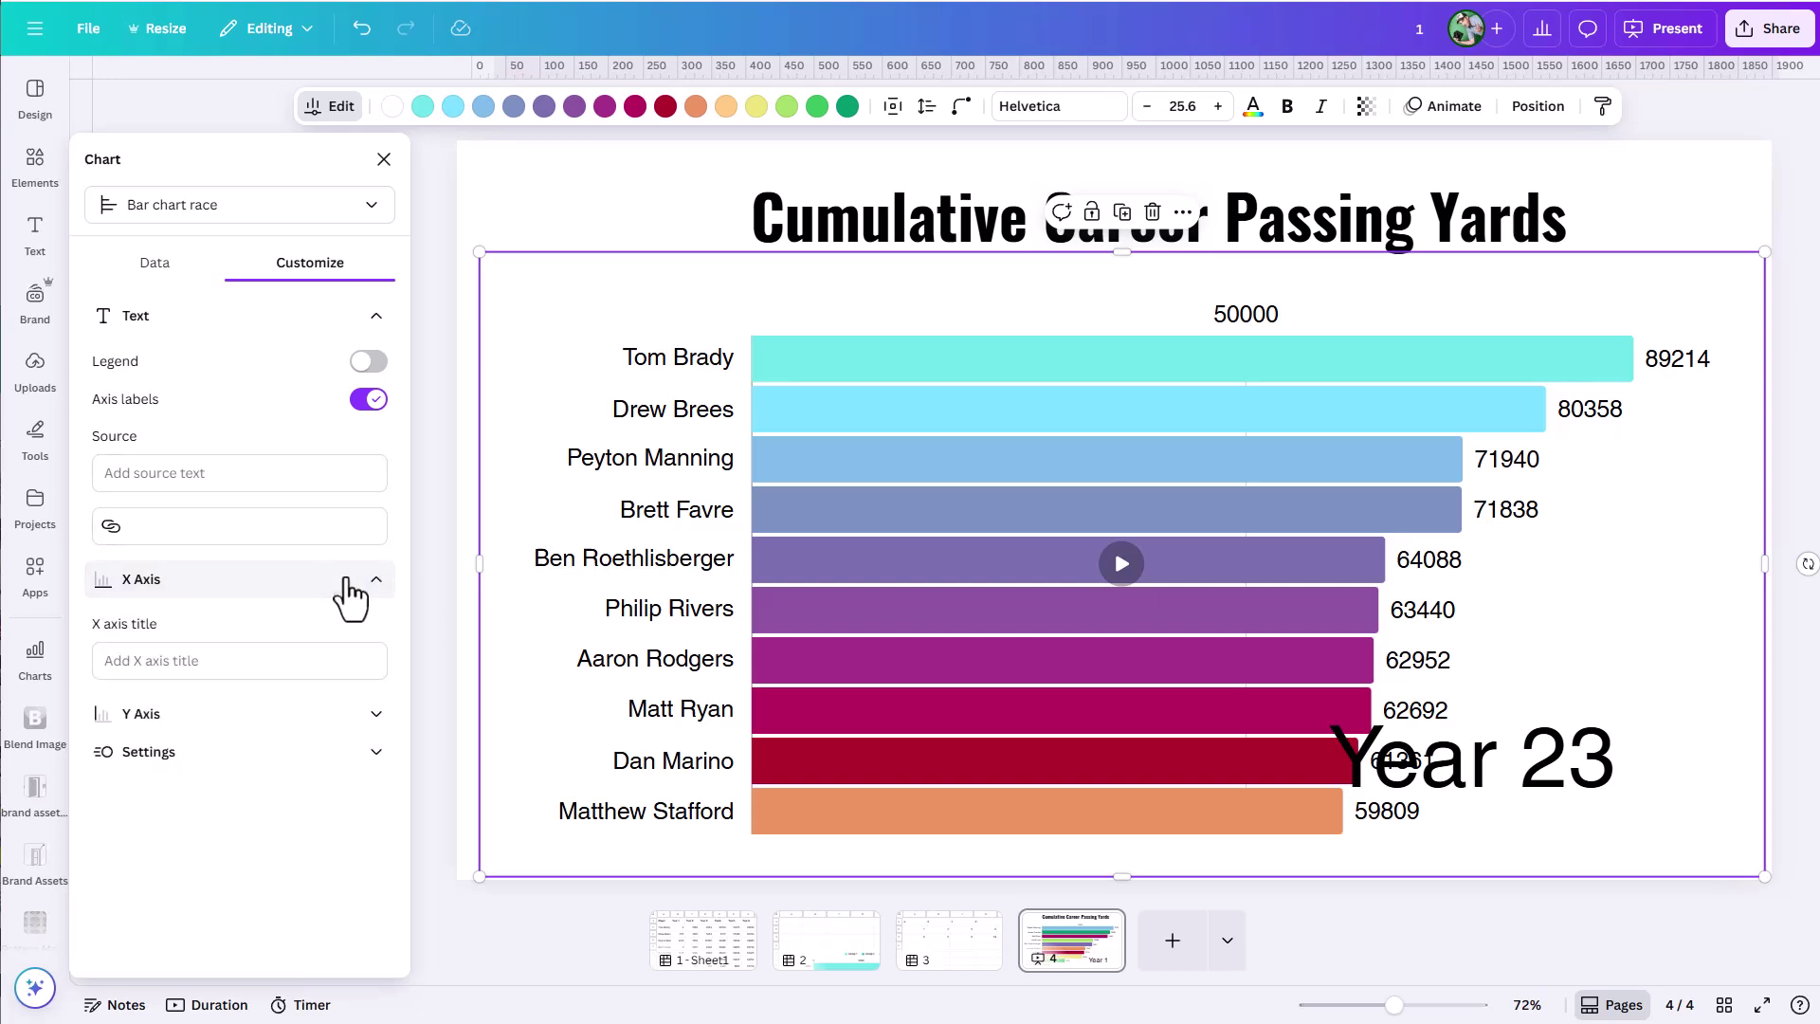
{"action": "left_click", "coordinate": [346, 581]}
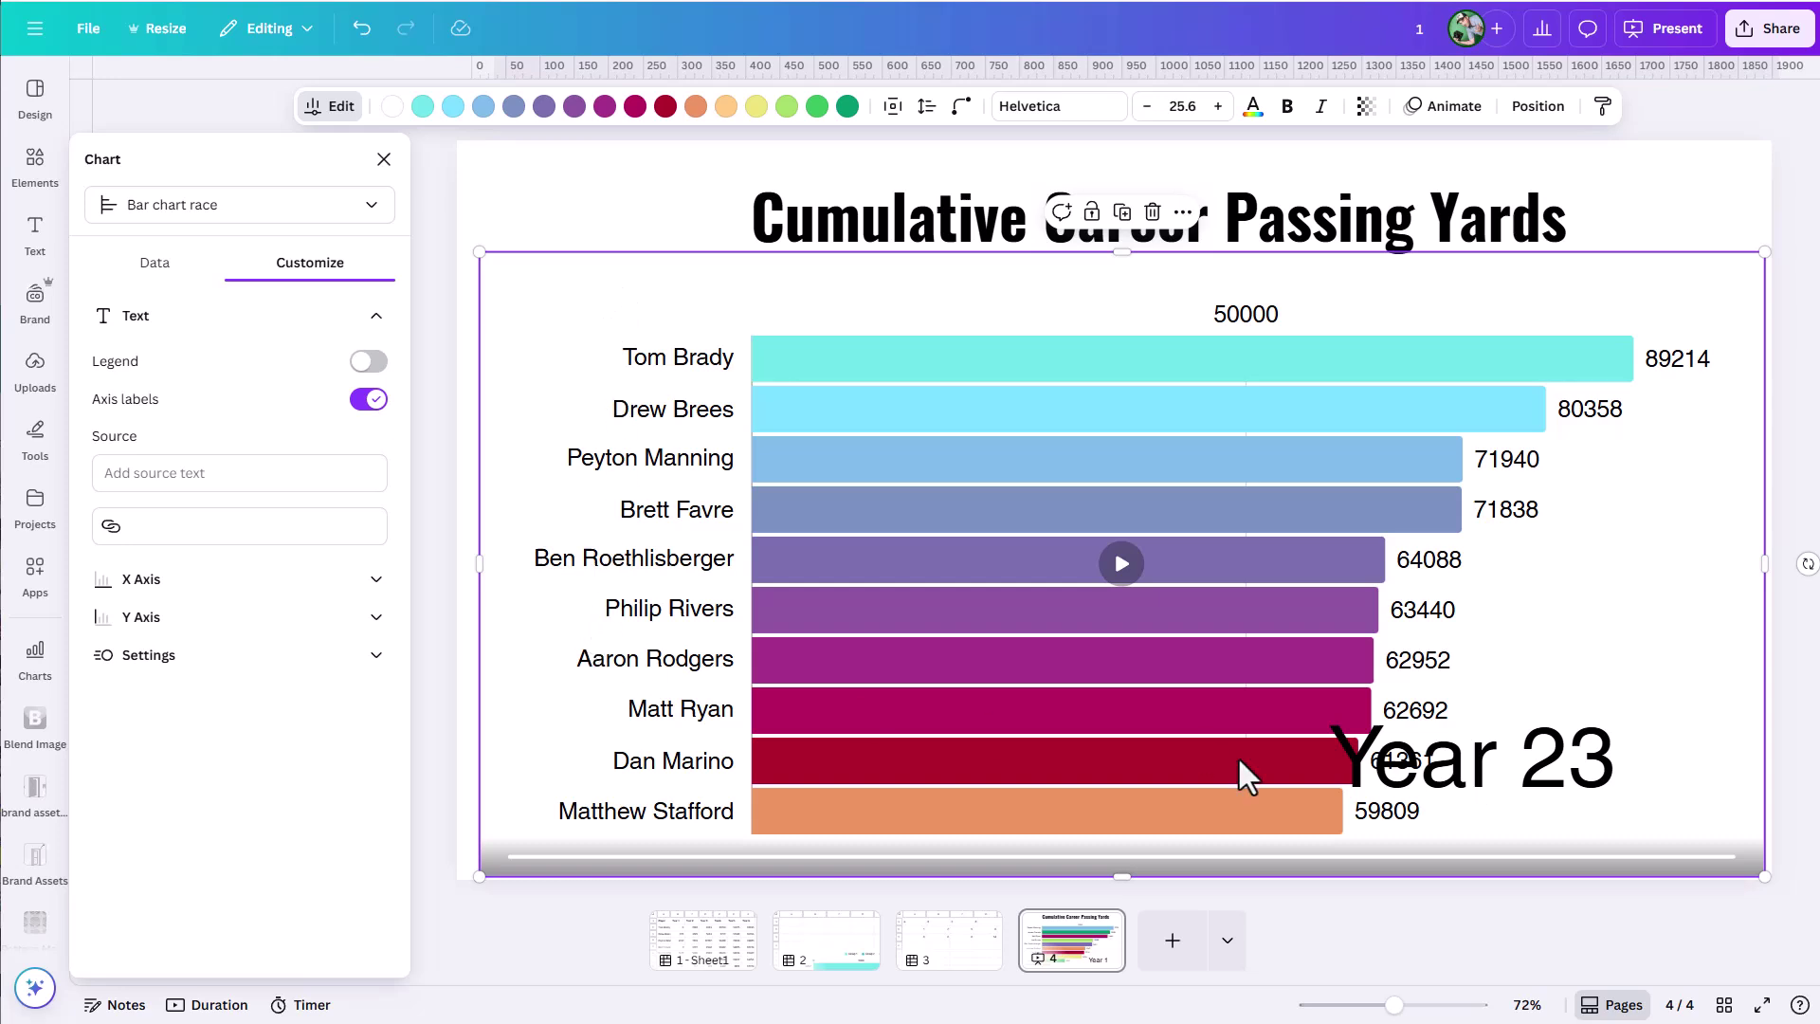
{"action": "left_click", "coordinate": [372, 630]}
{"action": "left_click", "coordinate": [363, 757]}
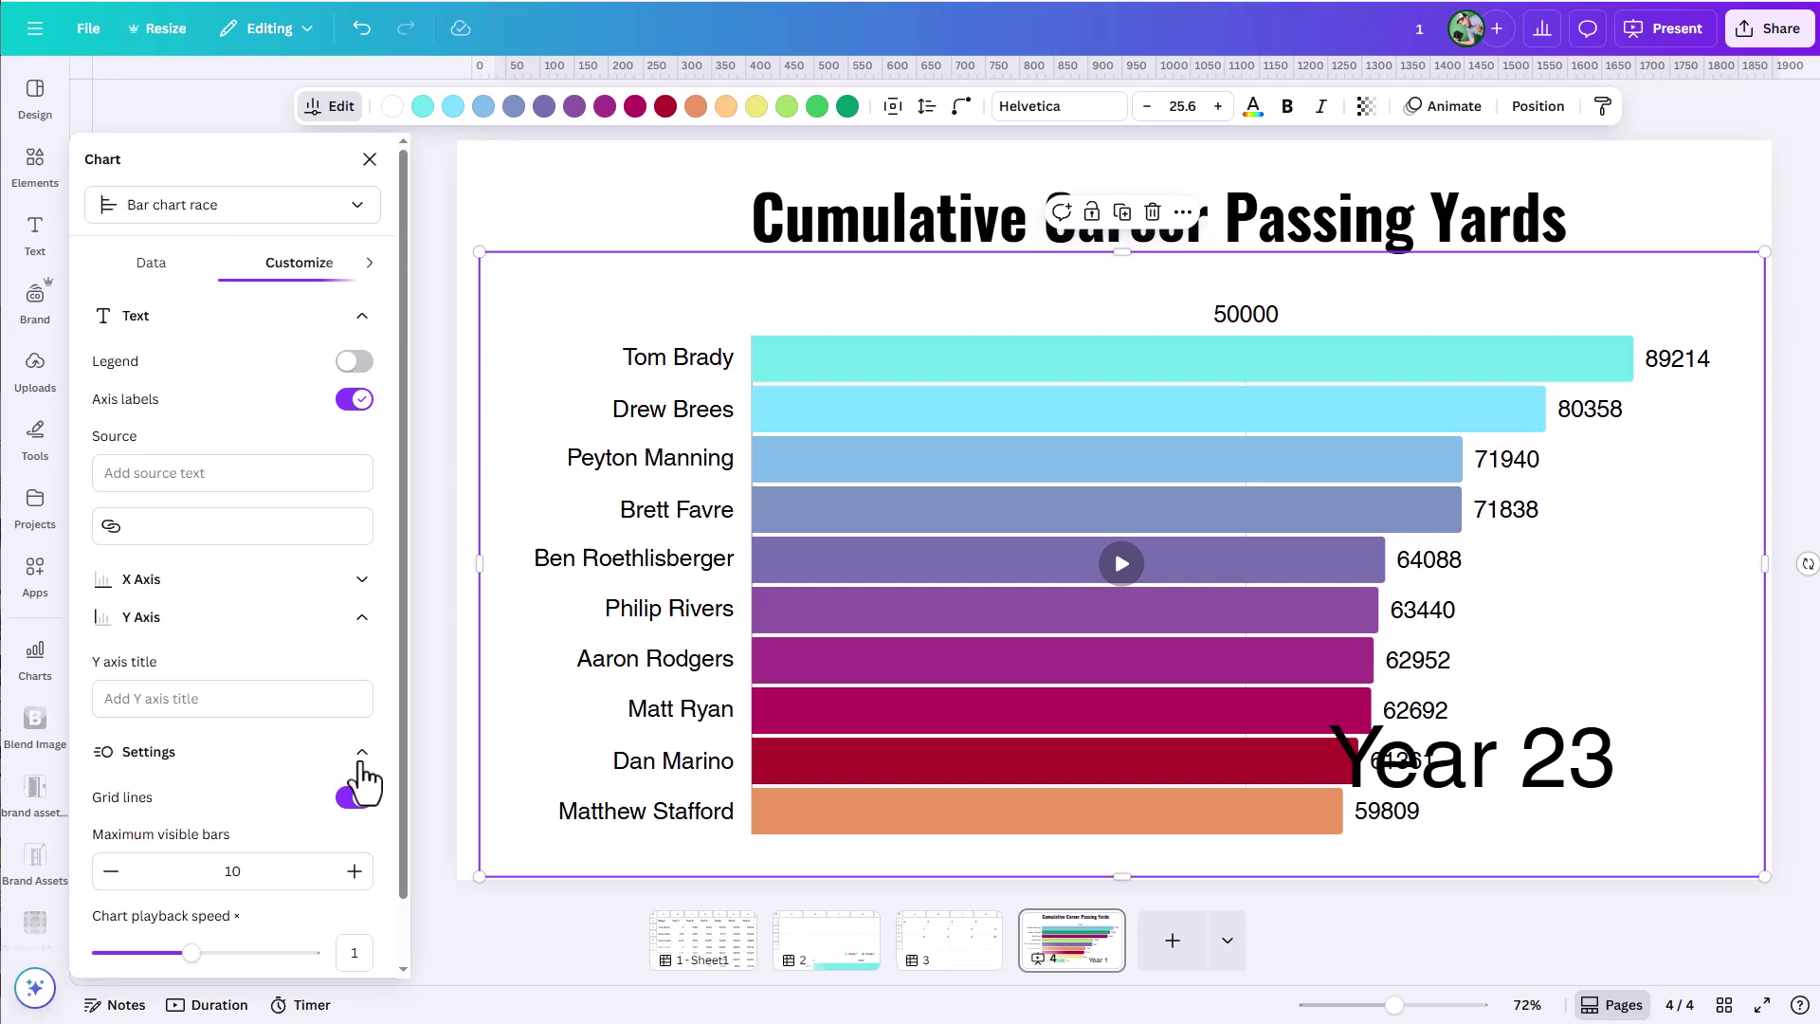
{"action": "scroll", "coordinate": [258, 847], "scroll_direction": "down", "scroll_amount": 1}
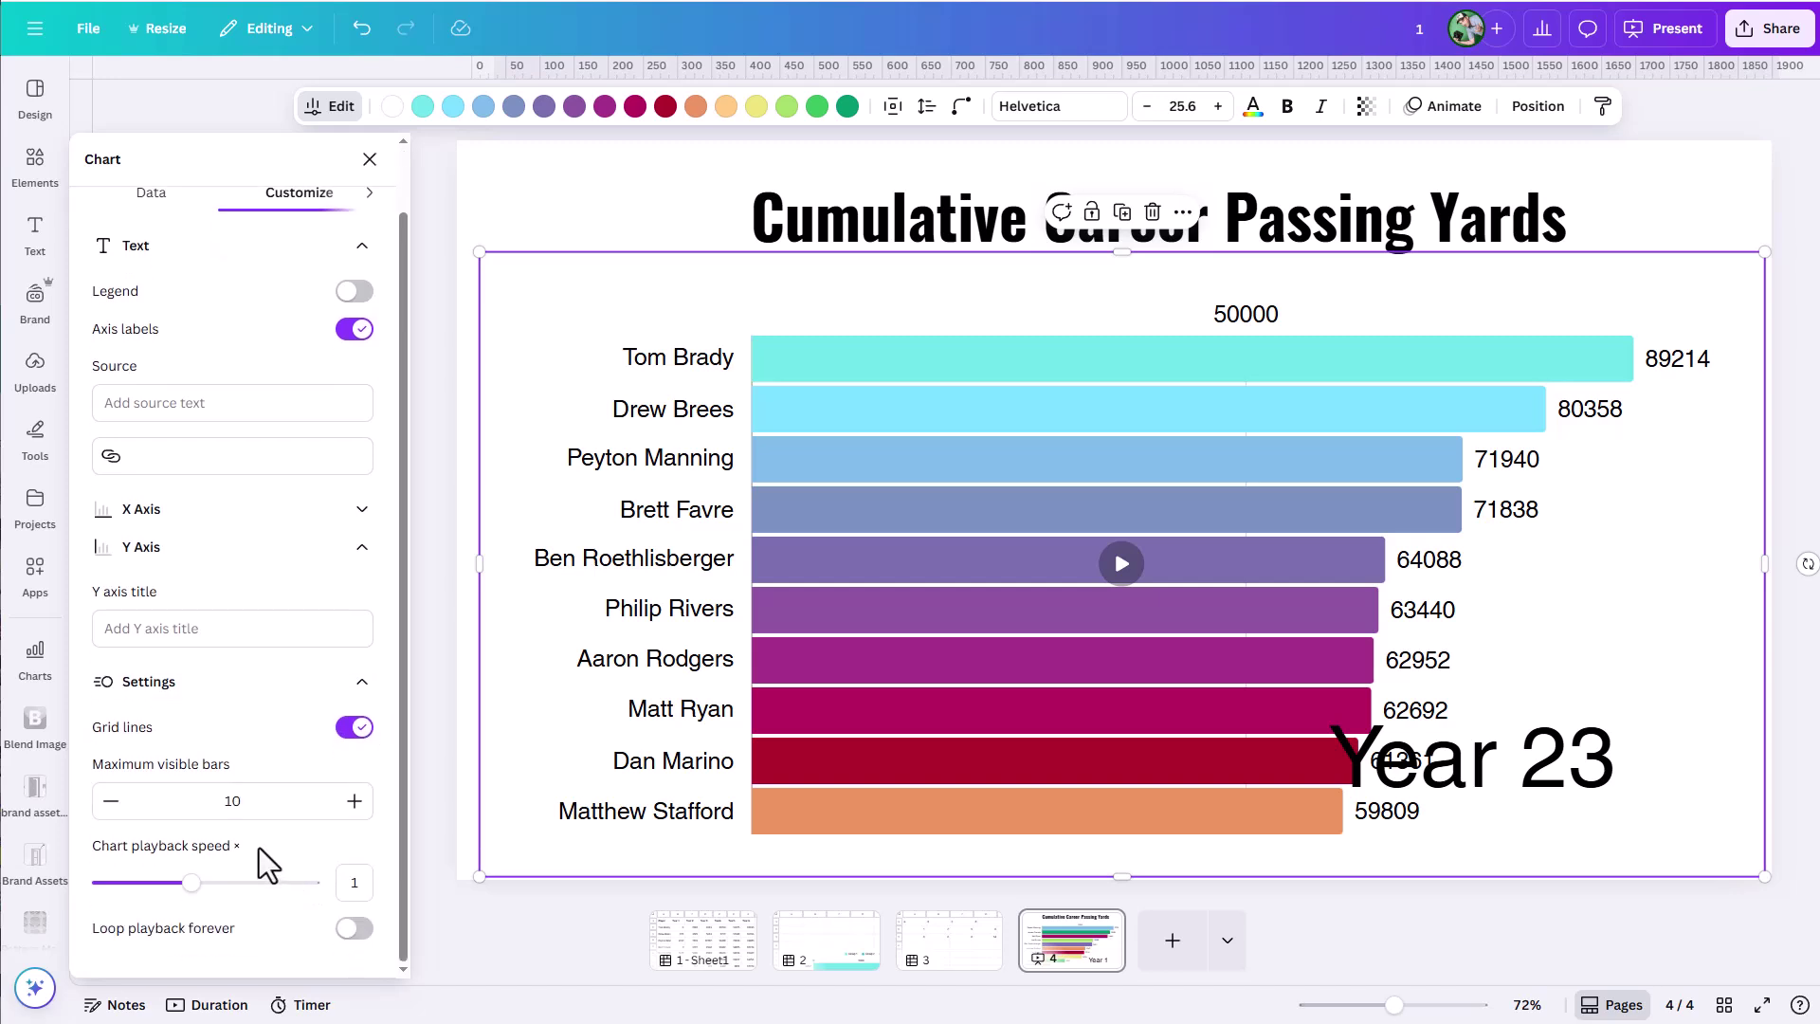
{"action": "left_click", "coordinate": [351, 736]}
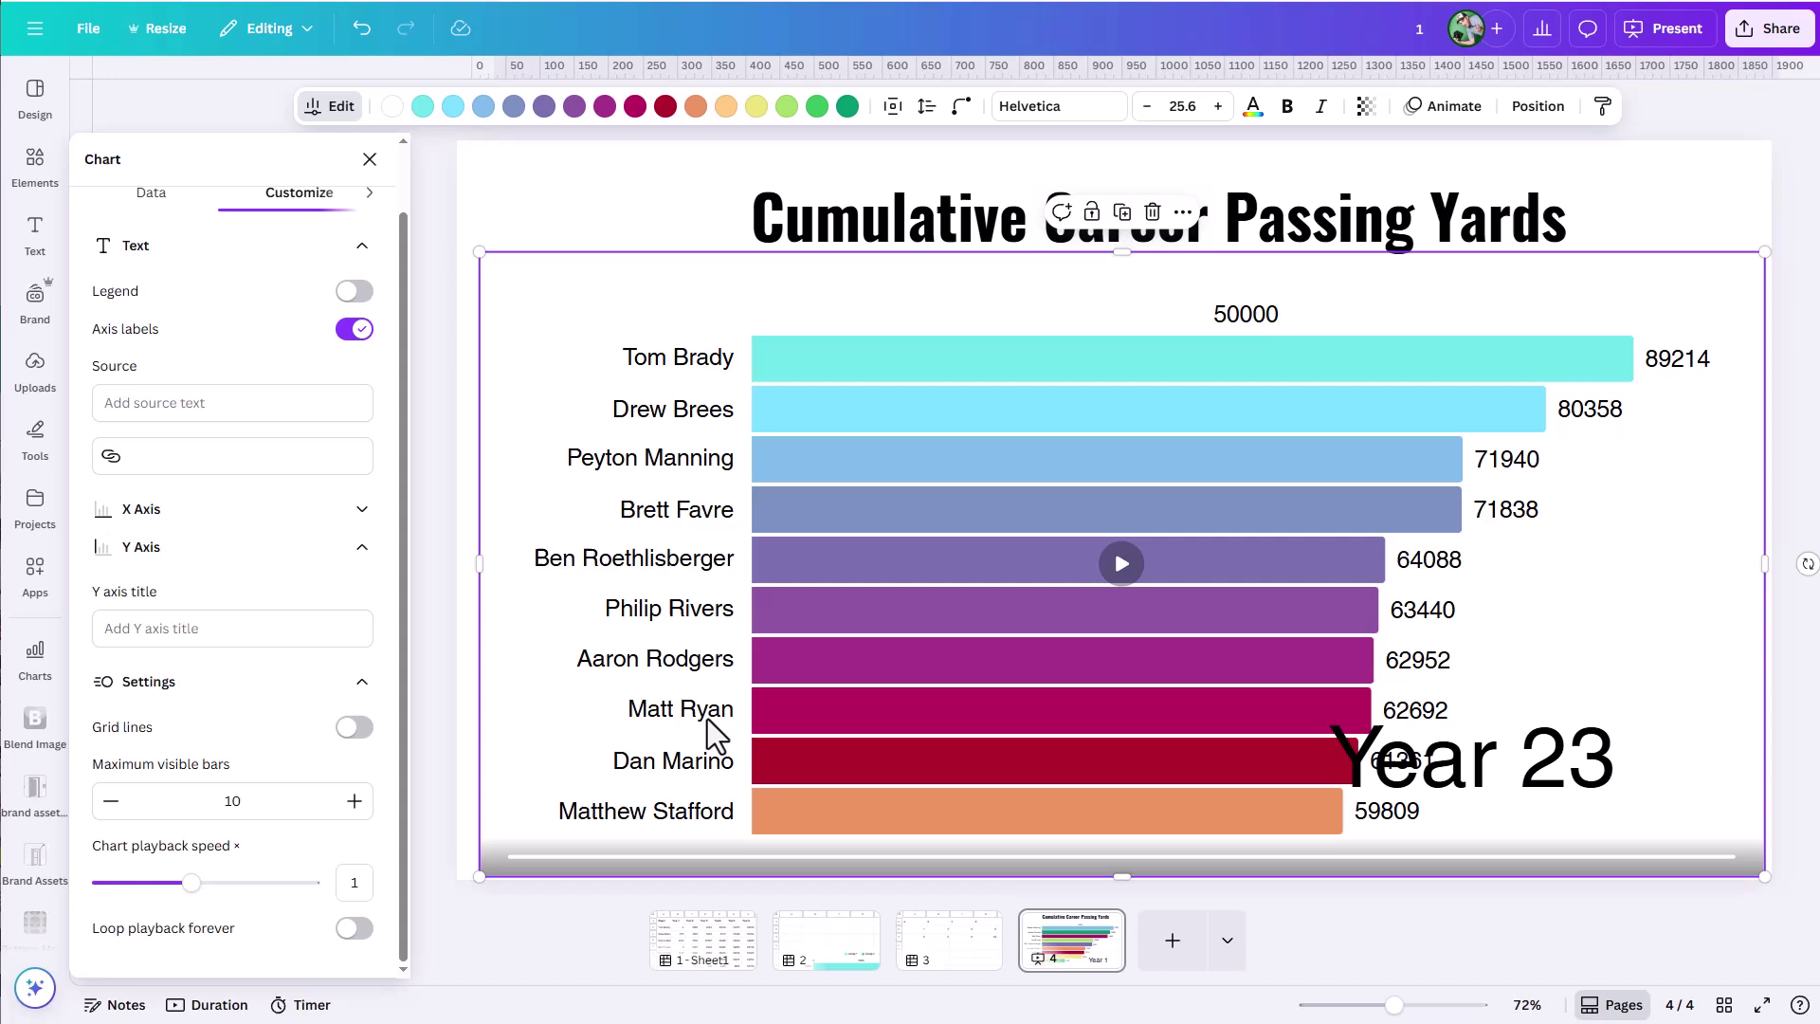
Set maximum visible bars to 15 and playback speed to 0.25, then open the Present menu.
{"action": "left_click", "coordinate": [354, 801]}
{"action": "left_click", "coordinate": [355, 801]}
{"action": "left_click", "coordinate": [355, 801]}
{"action": "left_click", "coordinate": [355, 801]}
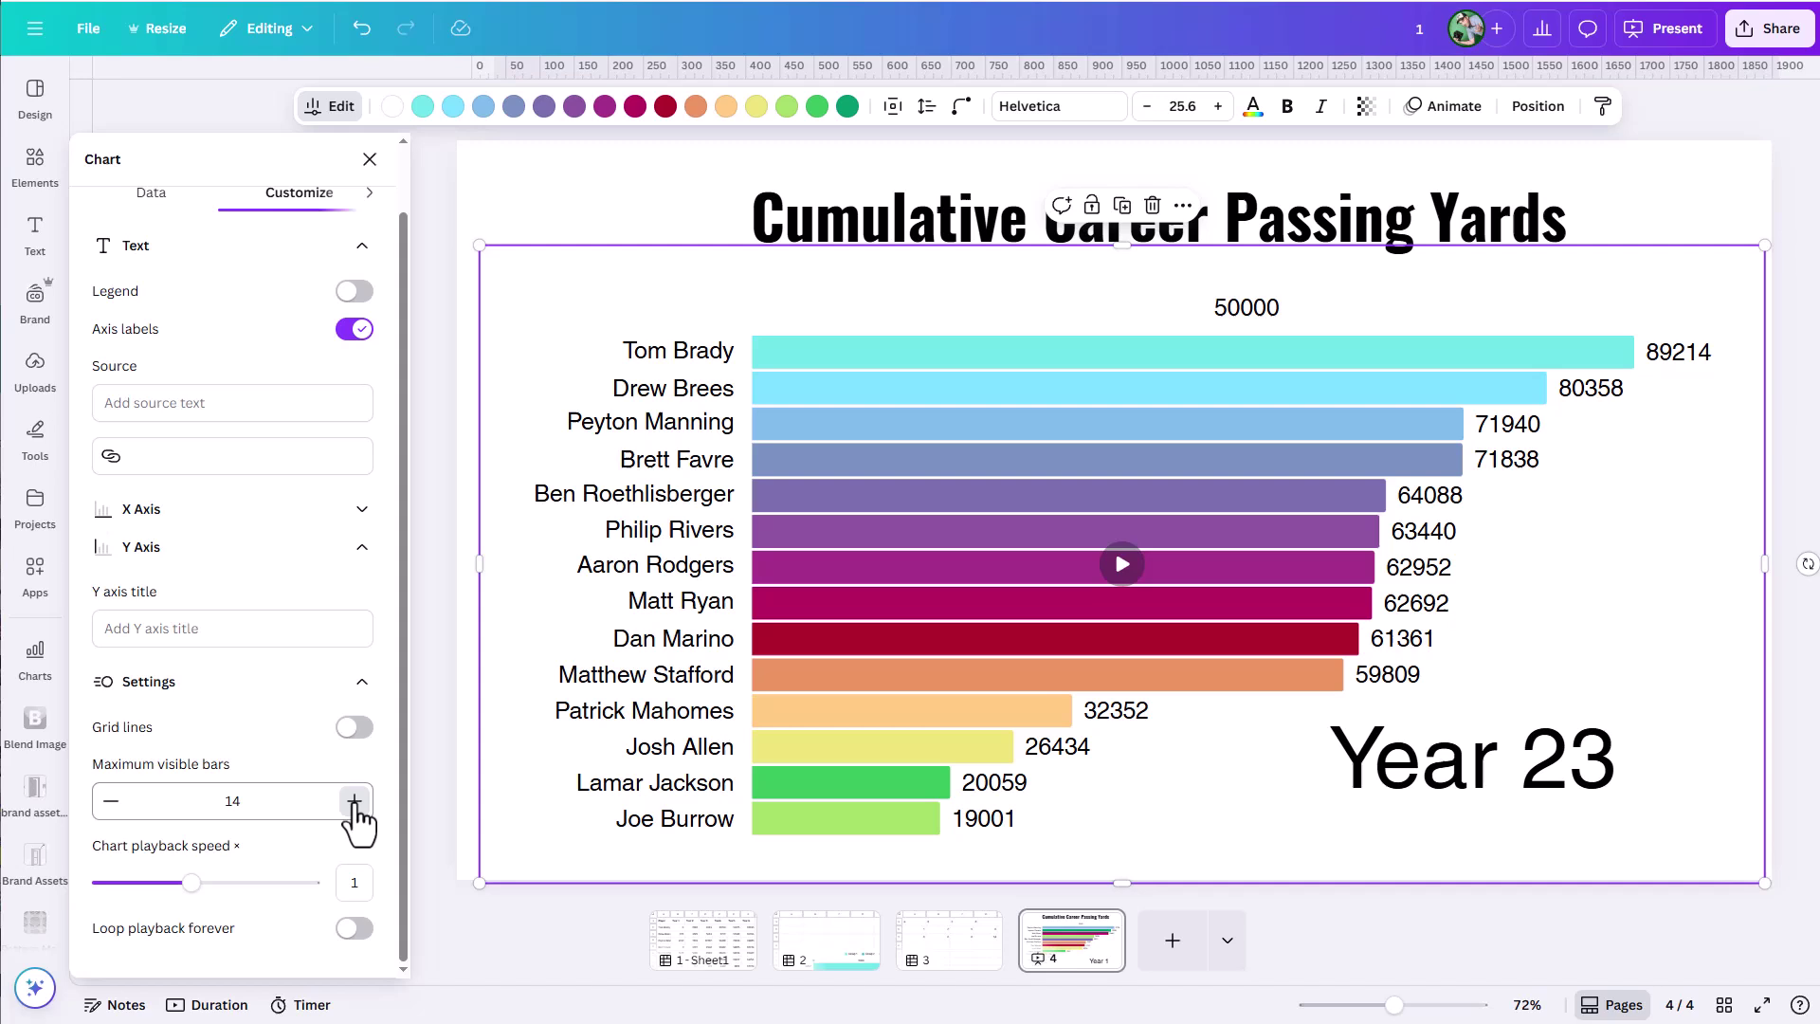
{"action": "left_click", "coordinate": [355, 801]}
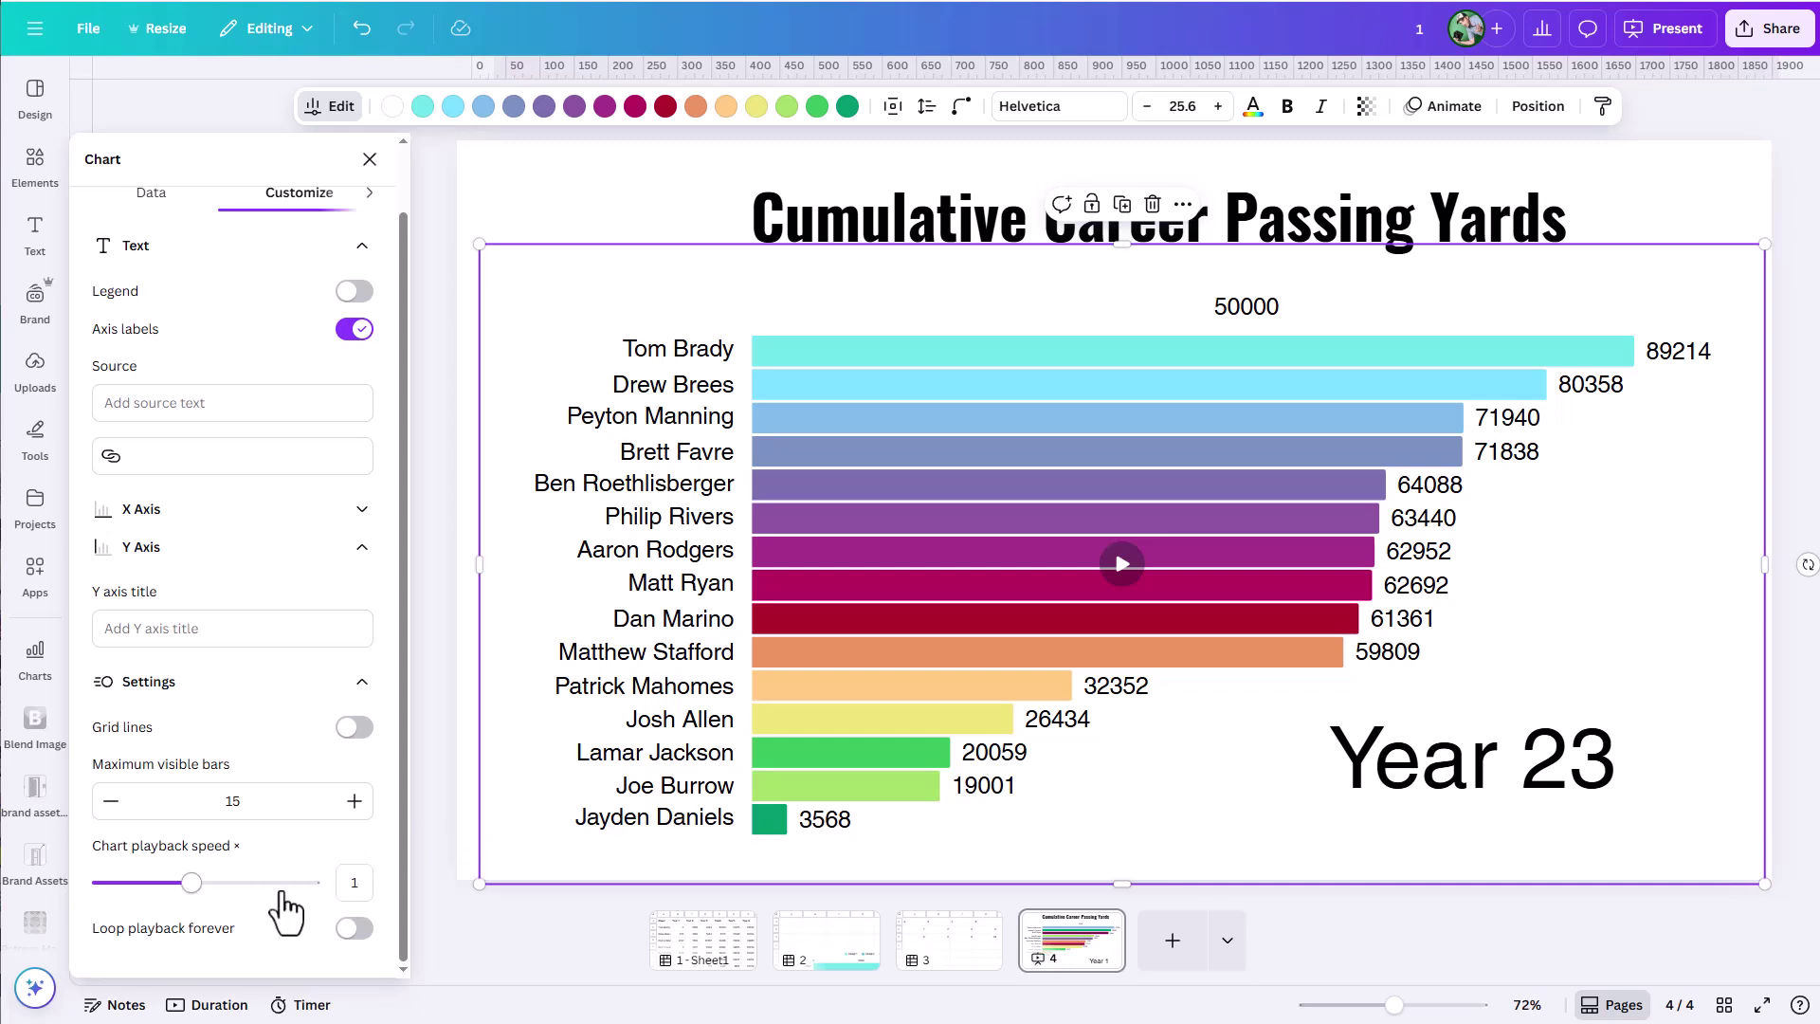
{"action": "left_click_drag", "start_coordinate": [192, 883], "coordinate": [43, 912]}
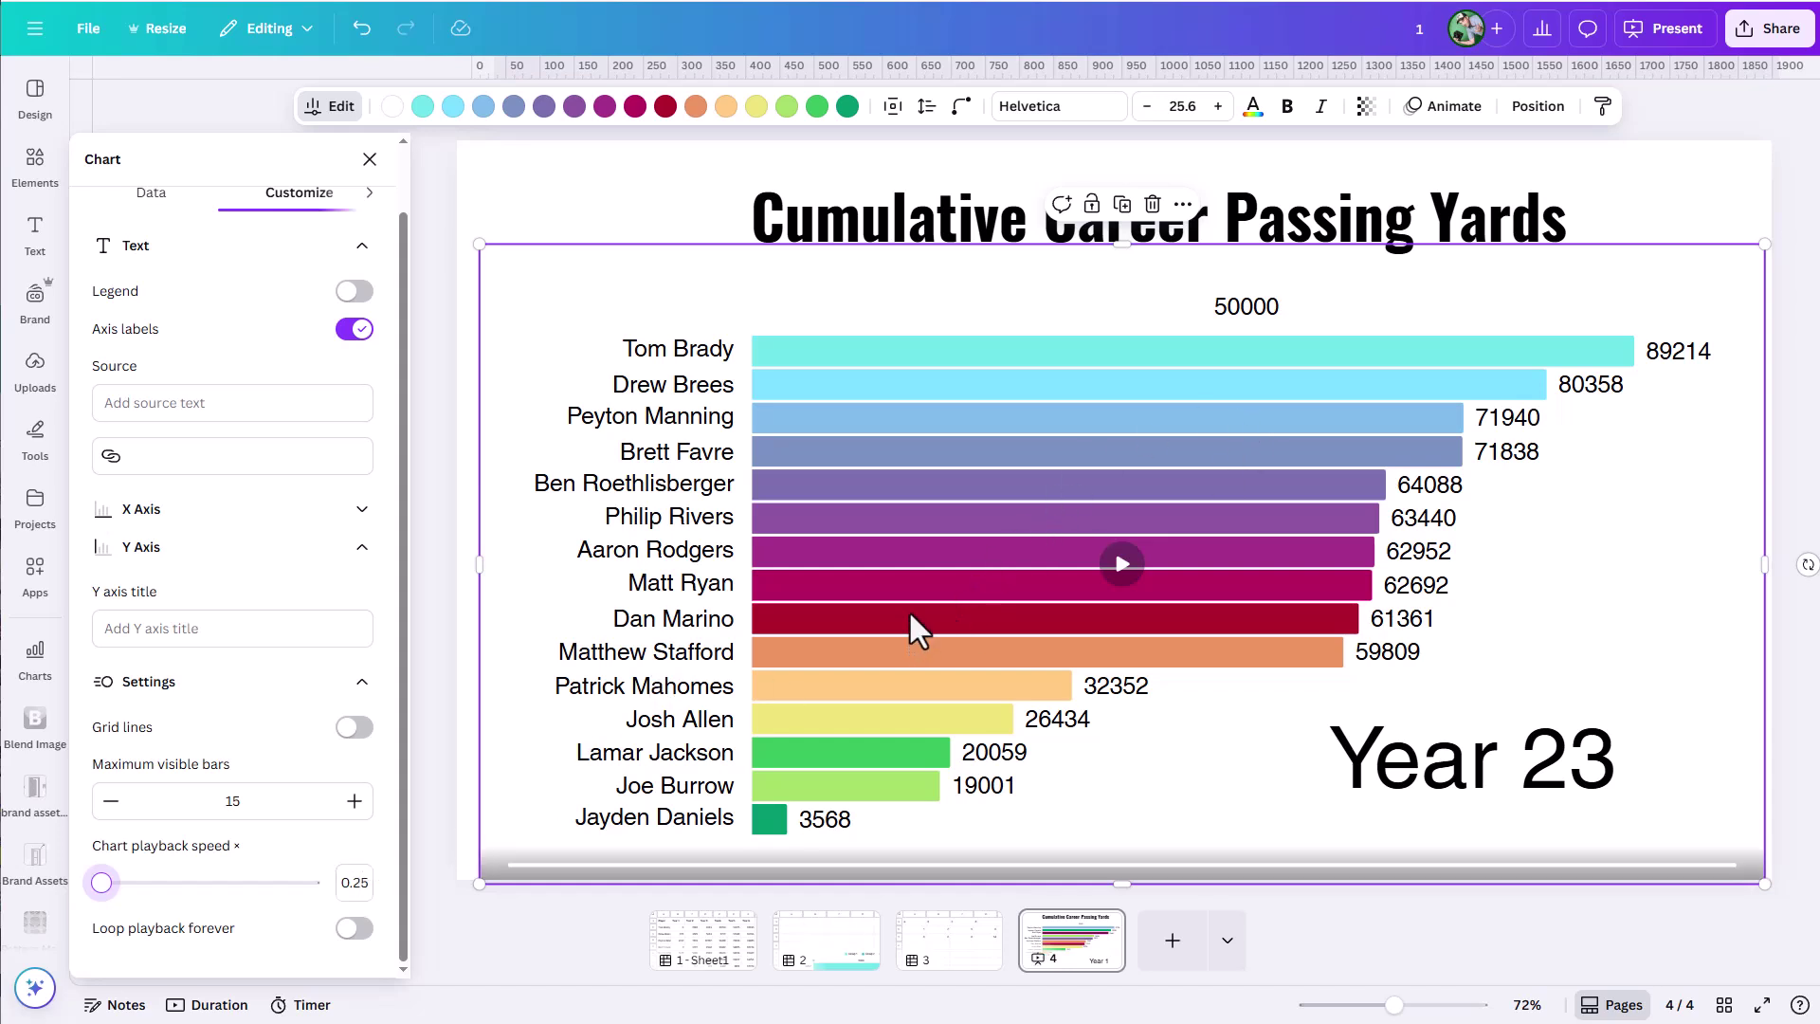
{"action": "left_click", "coordinate": [1690, 45]}
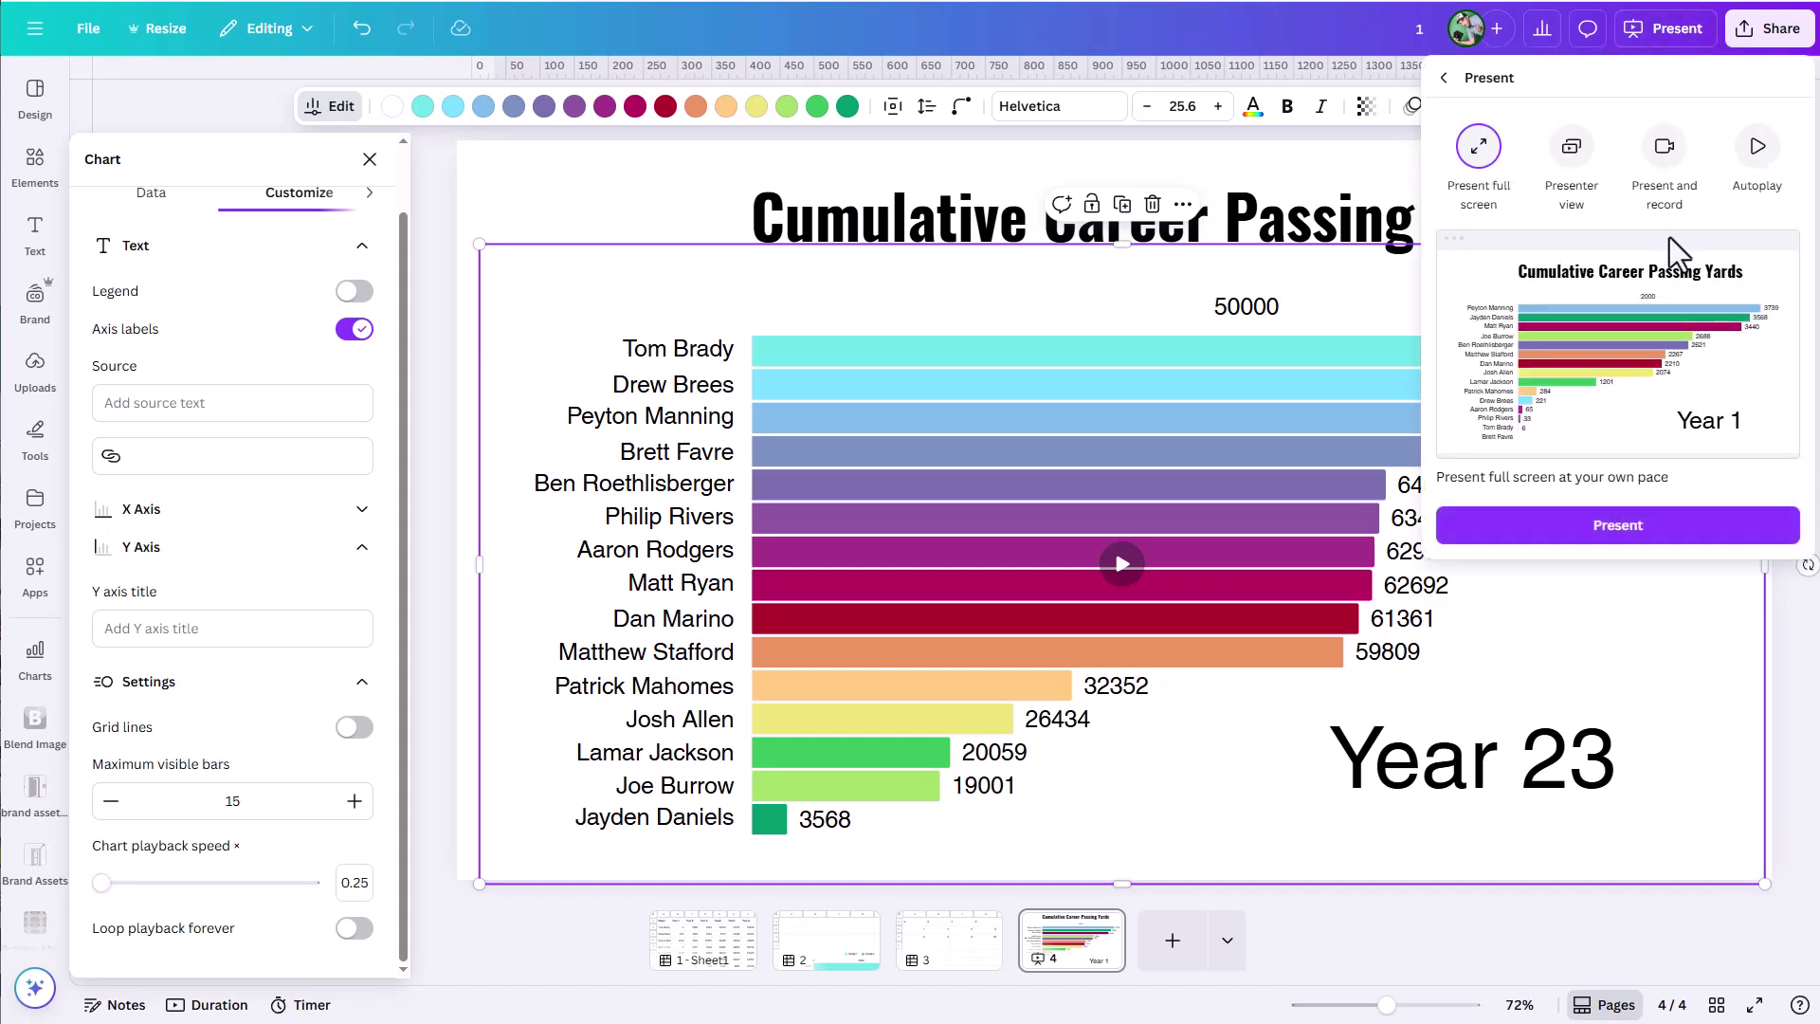
Present the design full screen to watch the passing-yards race play through.
{"action": "left_click", "coordinate": [1573, 525]}
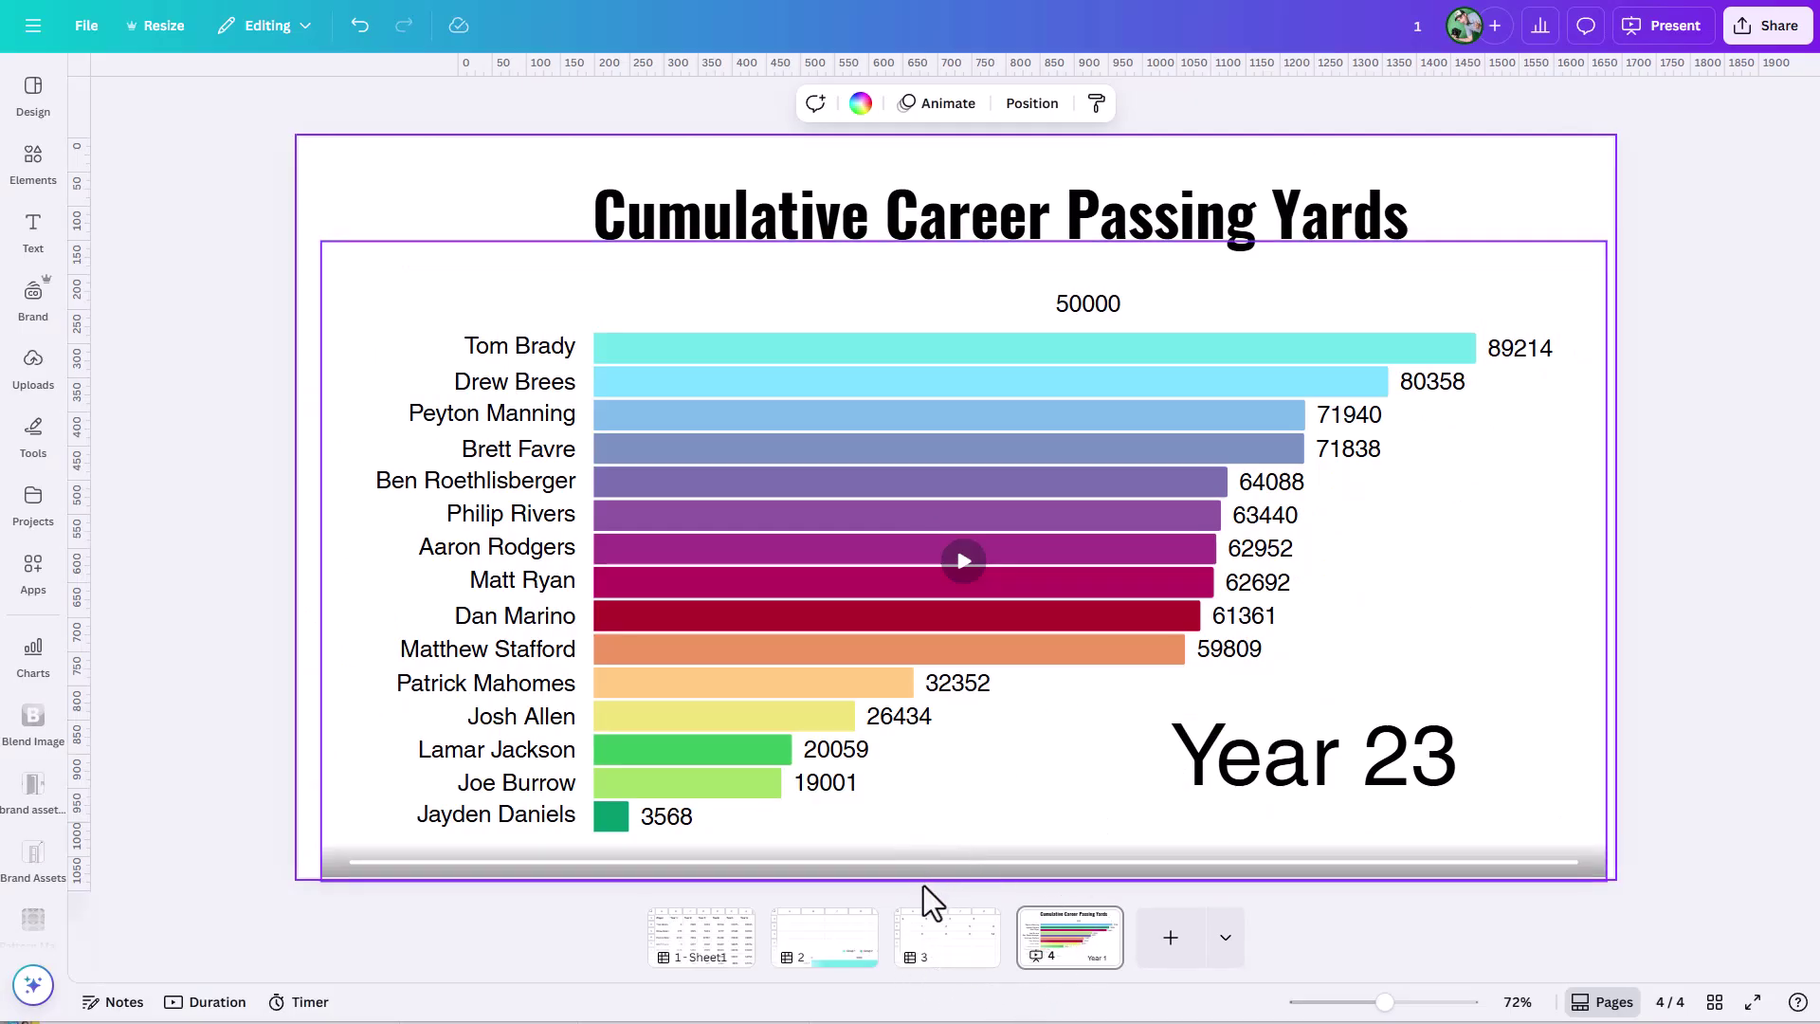
Trim the passing-yards chart's height to about 878, then open the Present menu.
{"action": "left_click", "coordinate": [970, 846]}
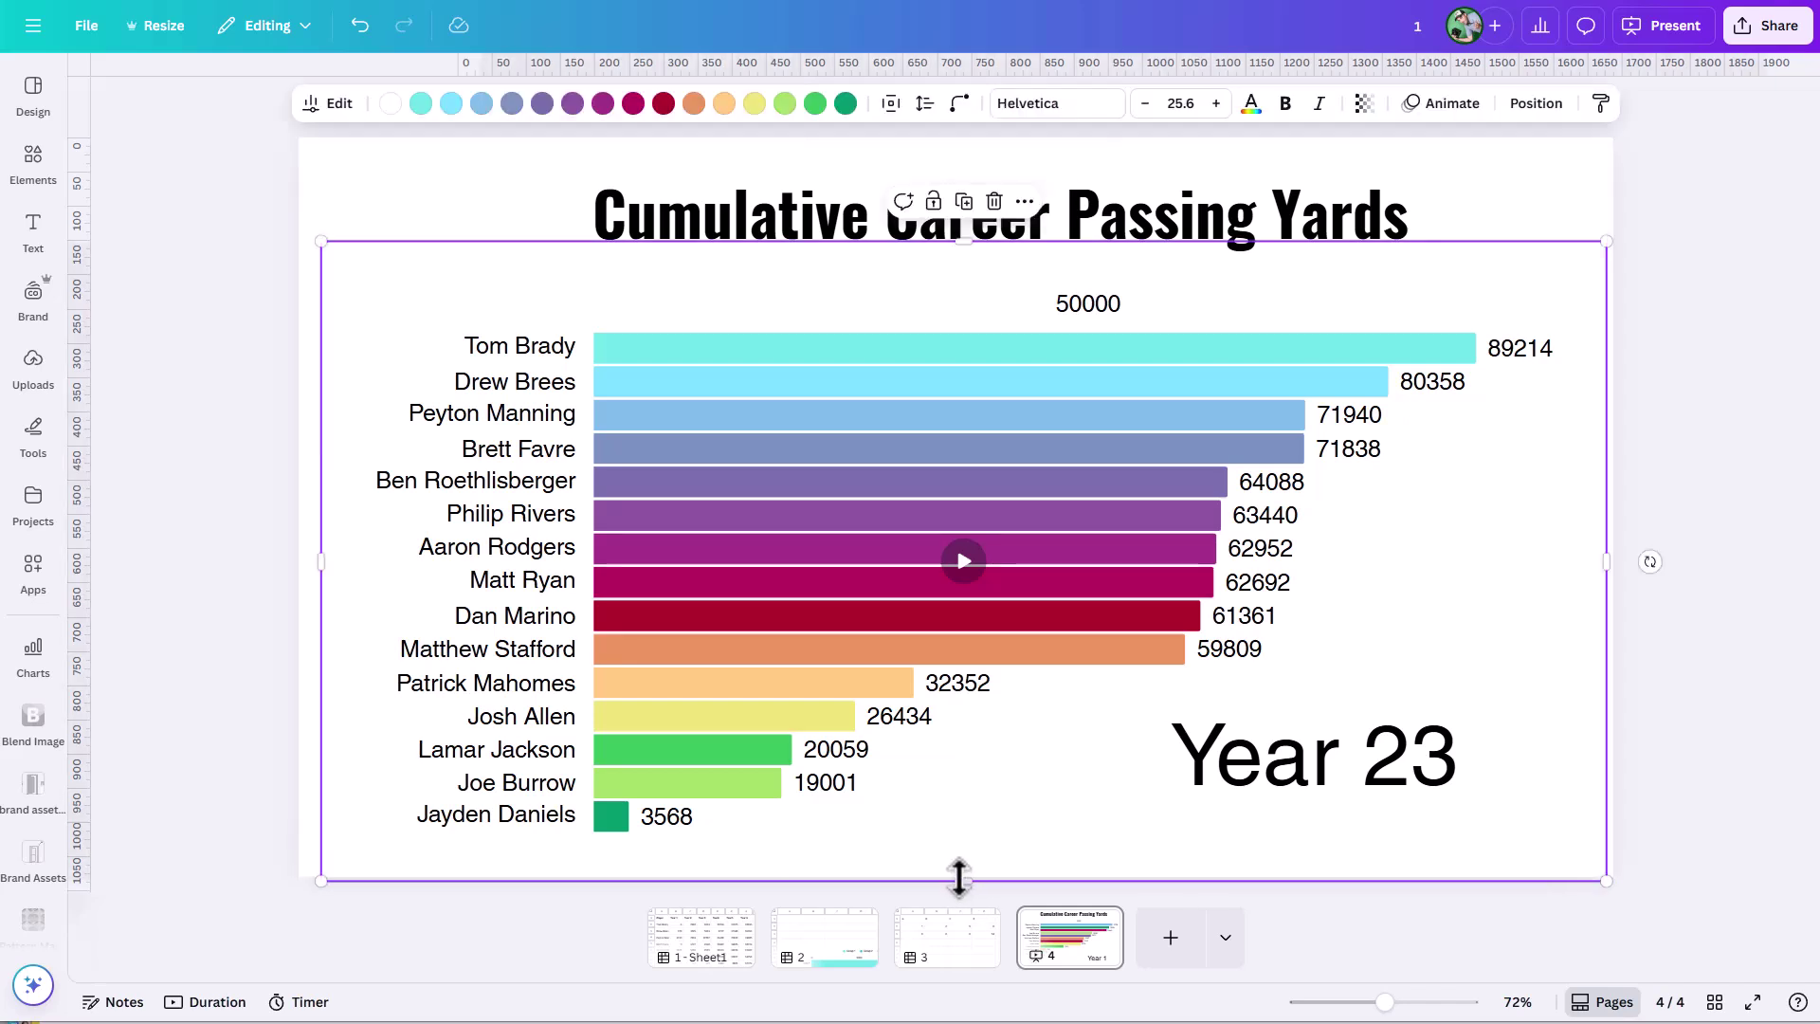
{"action": "left_click_drag", "start_coordinate": [953, 868], "coordinate": [955, 840]}
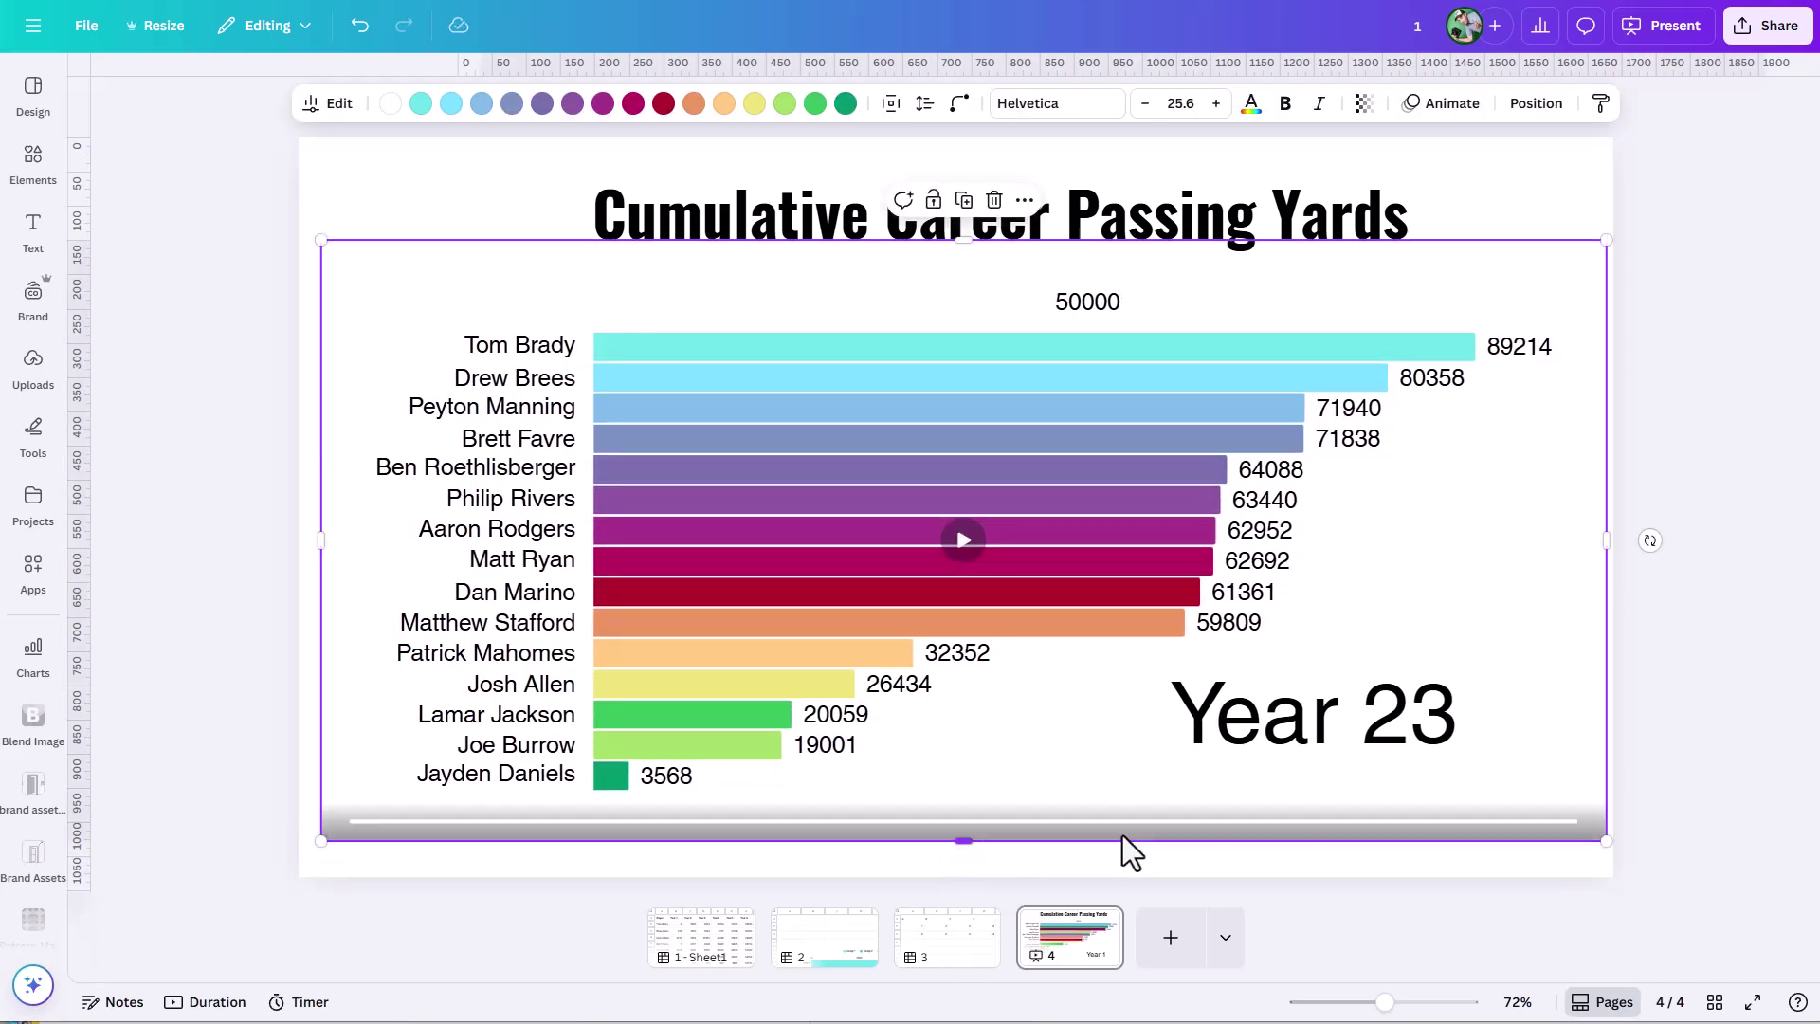
{"action": "left_click", "coordinate": [1672, 40]}
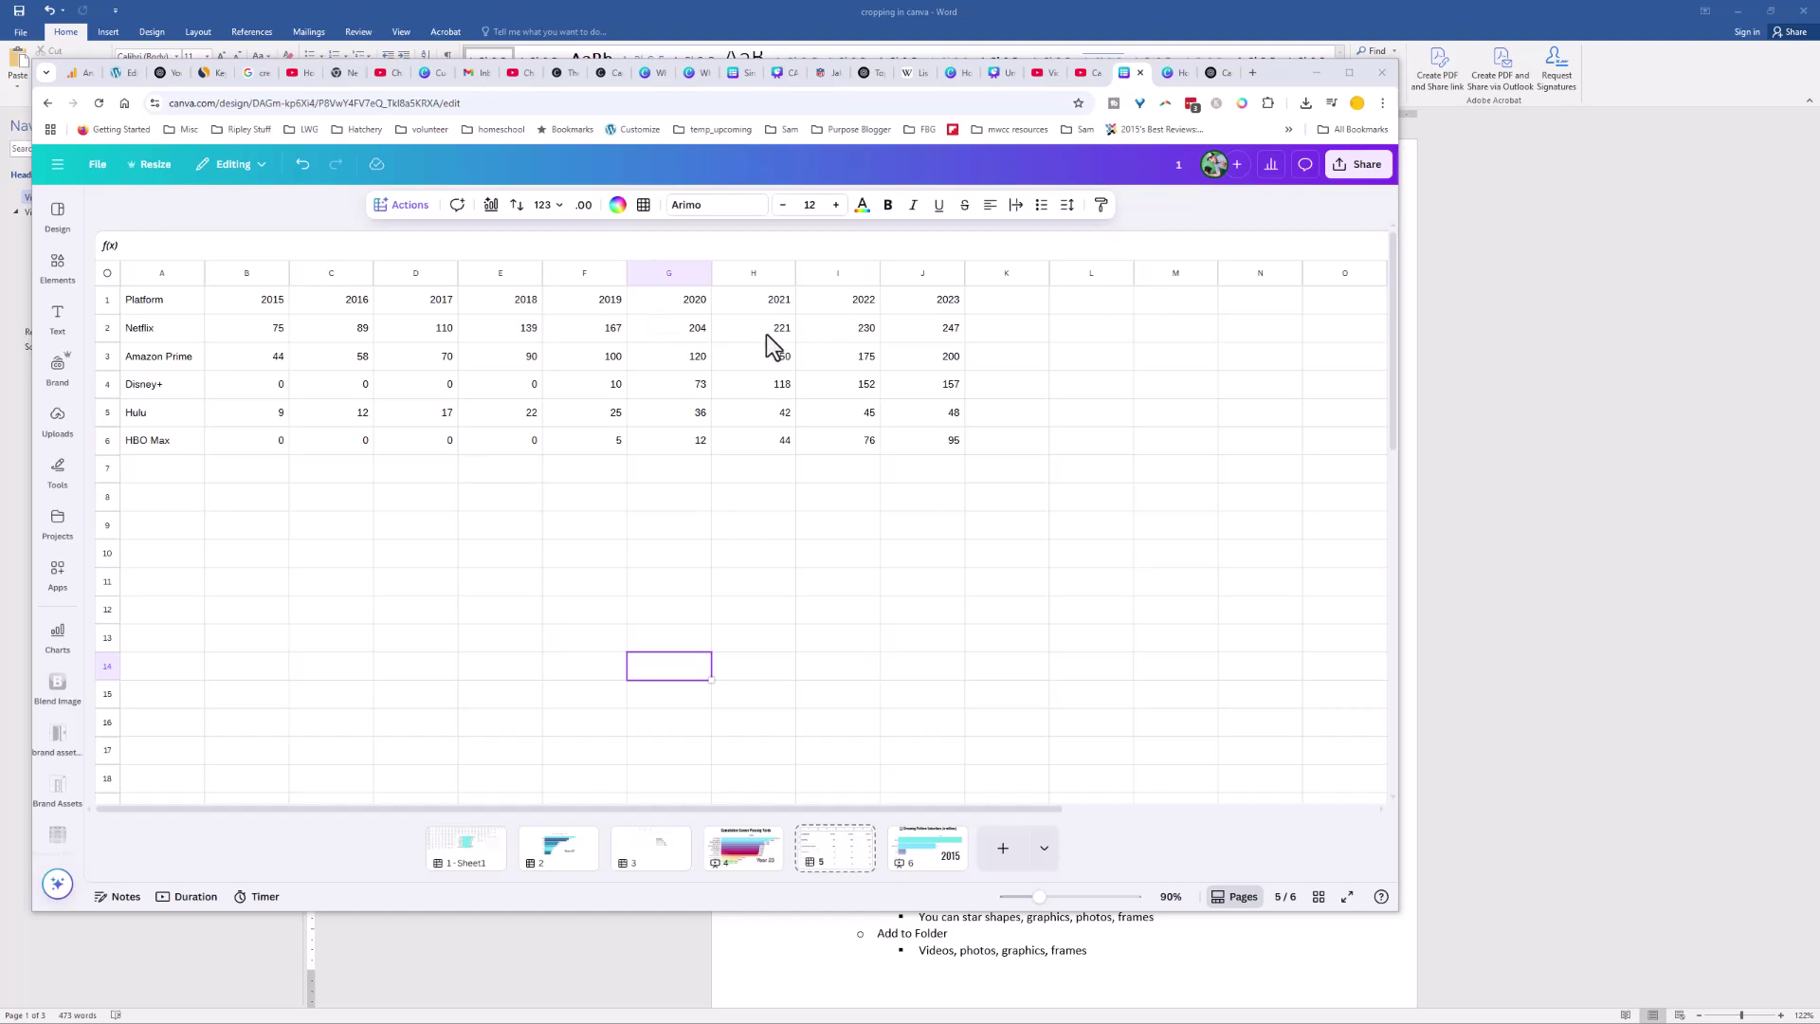
Create a bar race chart from the streaming table A1:J6, place it below the data, then go to page 6.
{"action": "left_click_drag", "start_coordinate": [945, 453], "coordinate": [169, 301]}
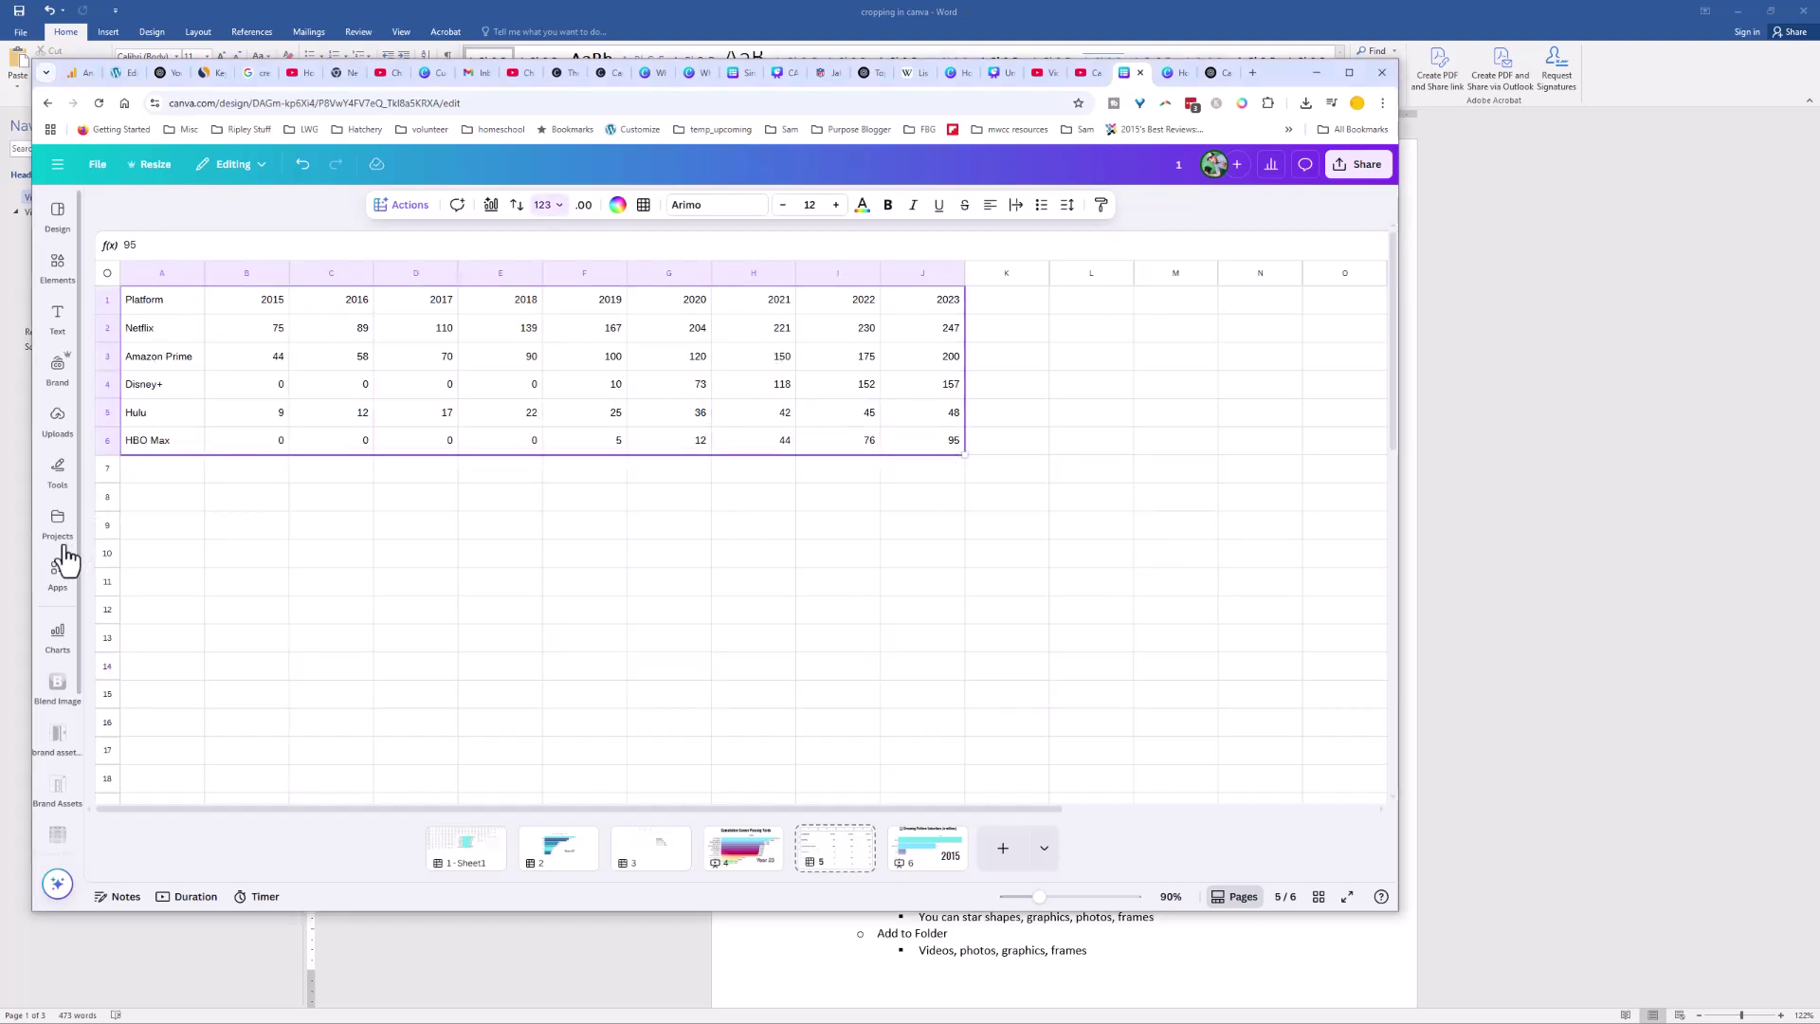
{"action": "left_click", "coordinate": [60, 644]}
{"action": "scroll", "coordinate": [166, 645], "scroll_direction": "down", "scroll_amount": 10}
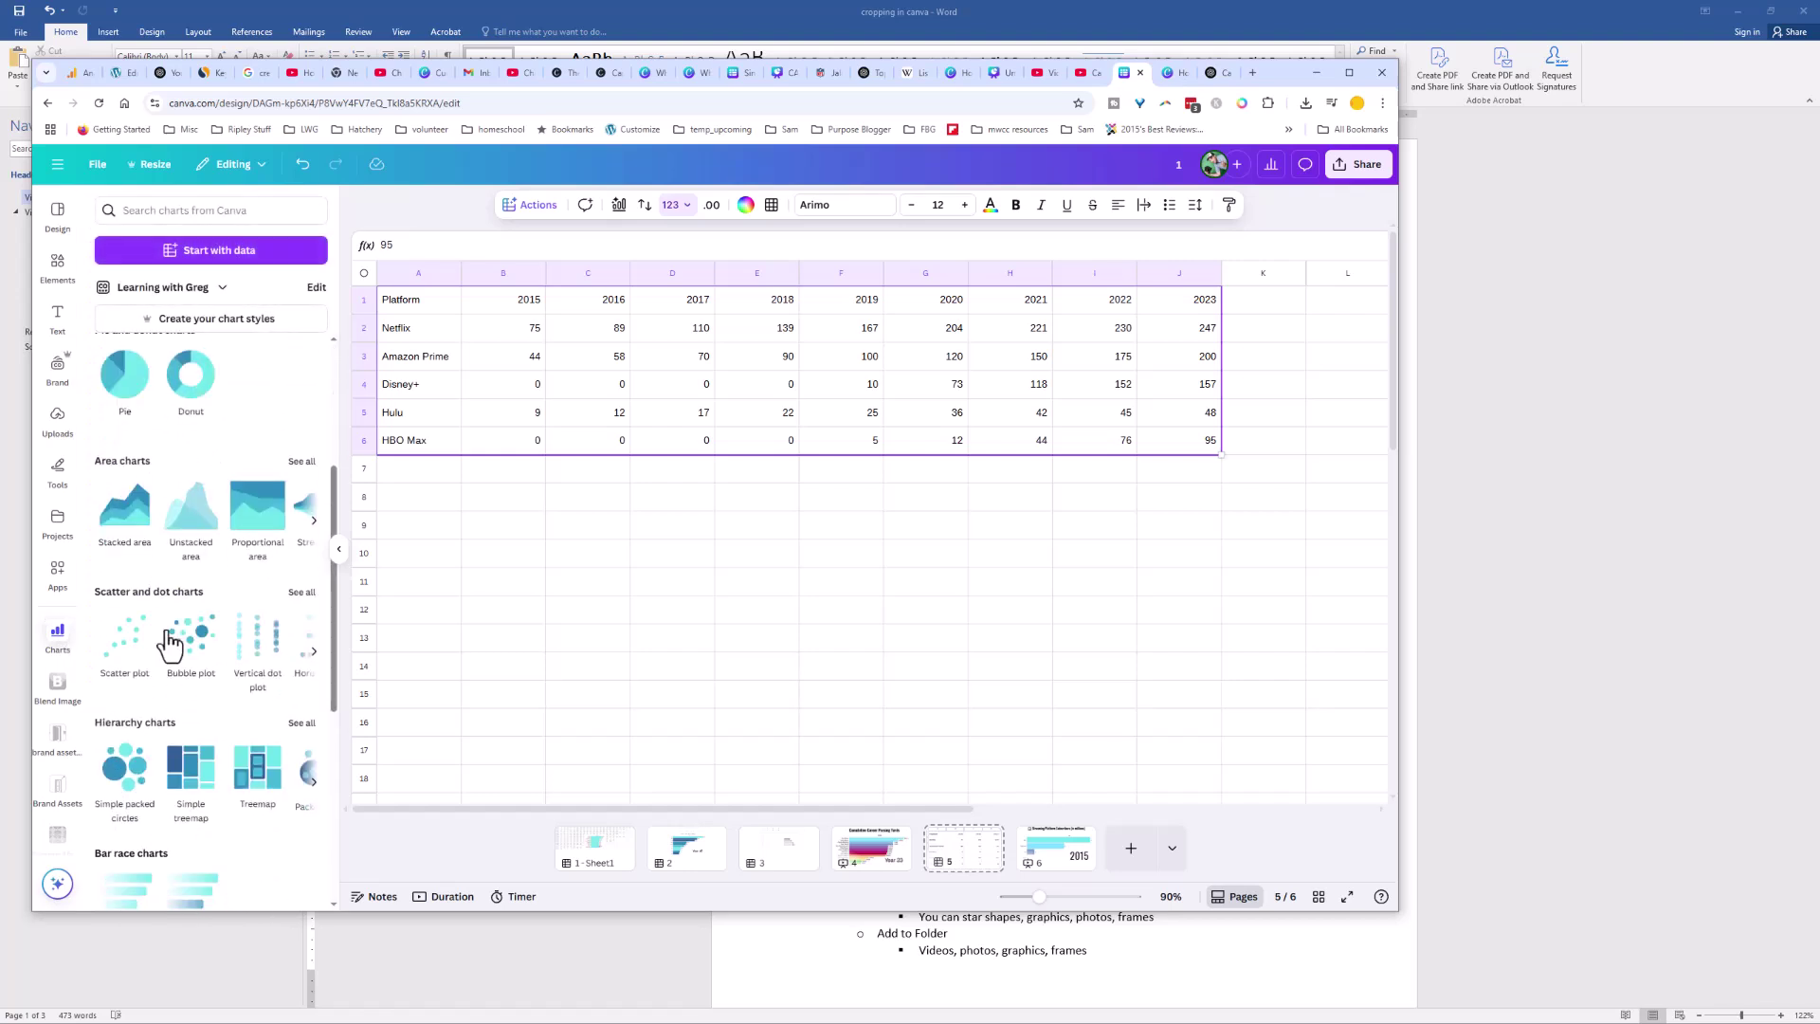
{"action": "left_click", "coordinate": [191, 690]}
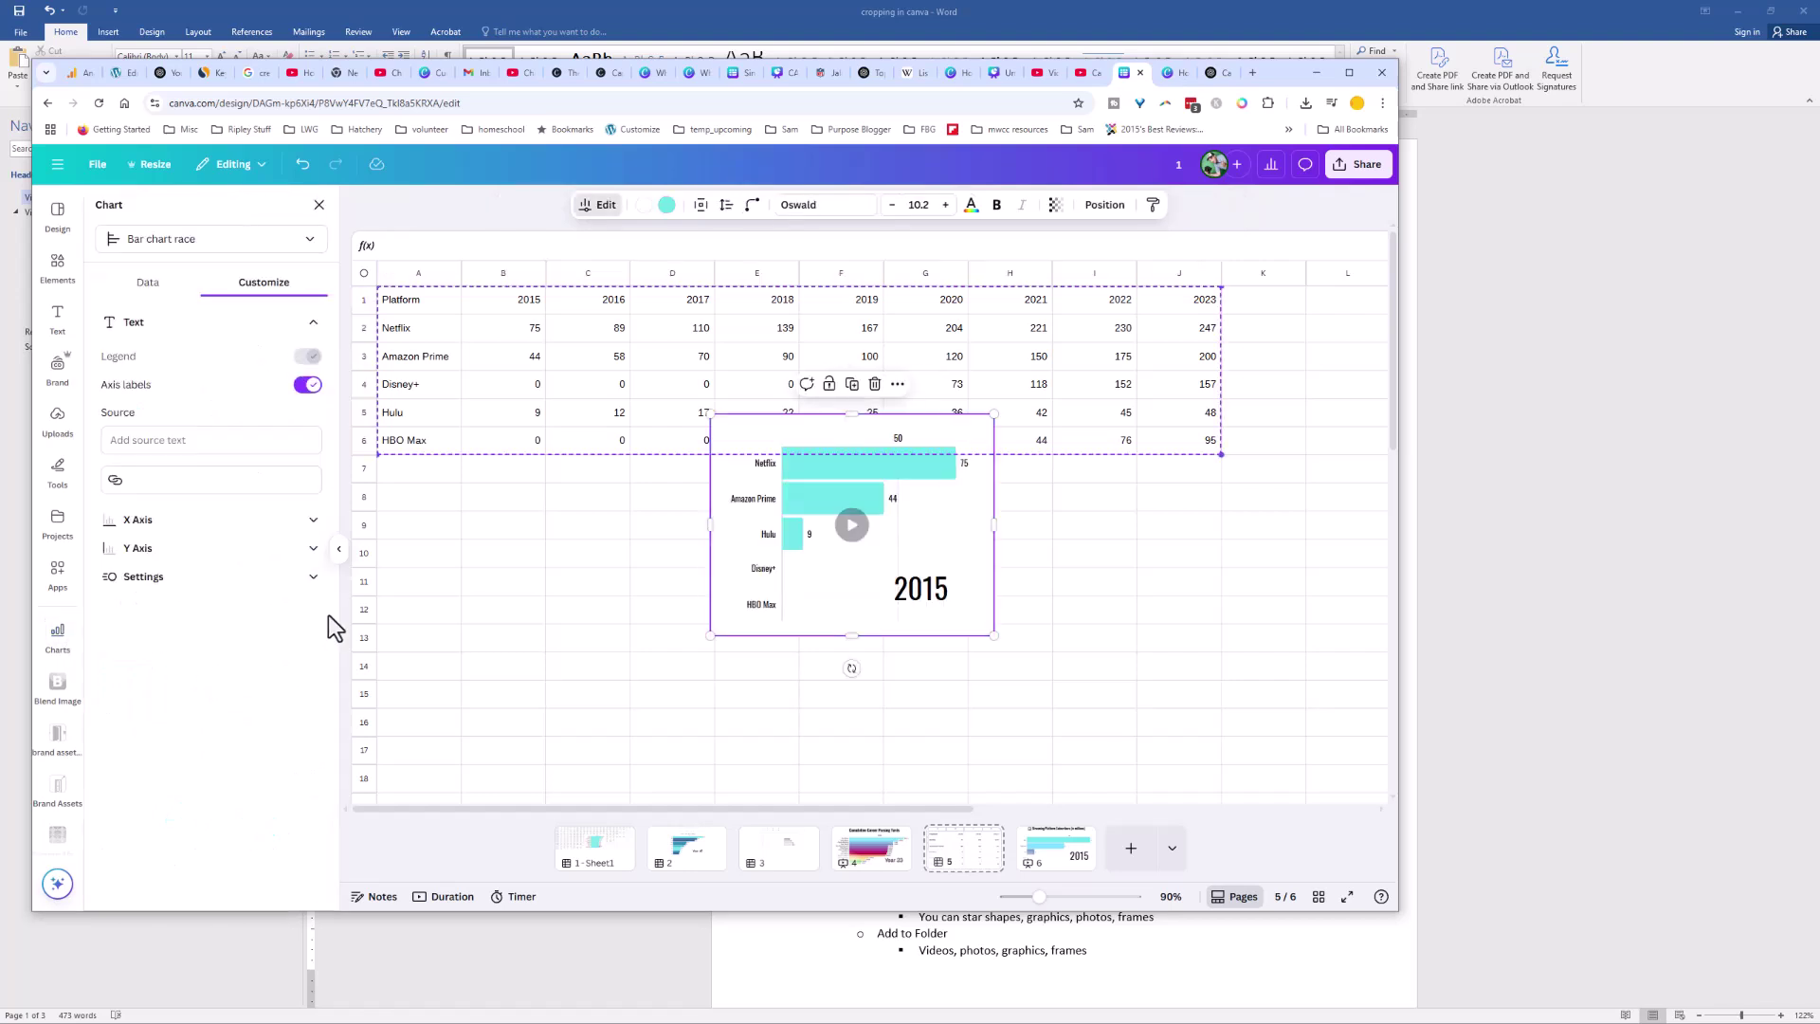
{"action": "left_click_drag", "start_coordinate": [821, 566], "coordinate": [857, 653]}
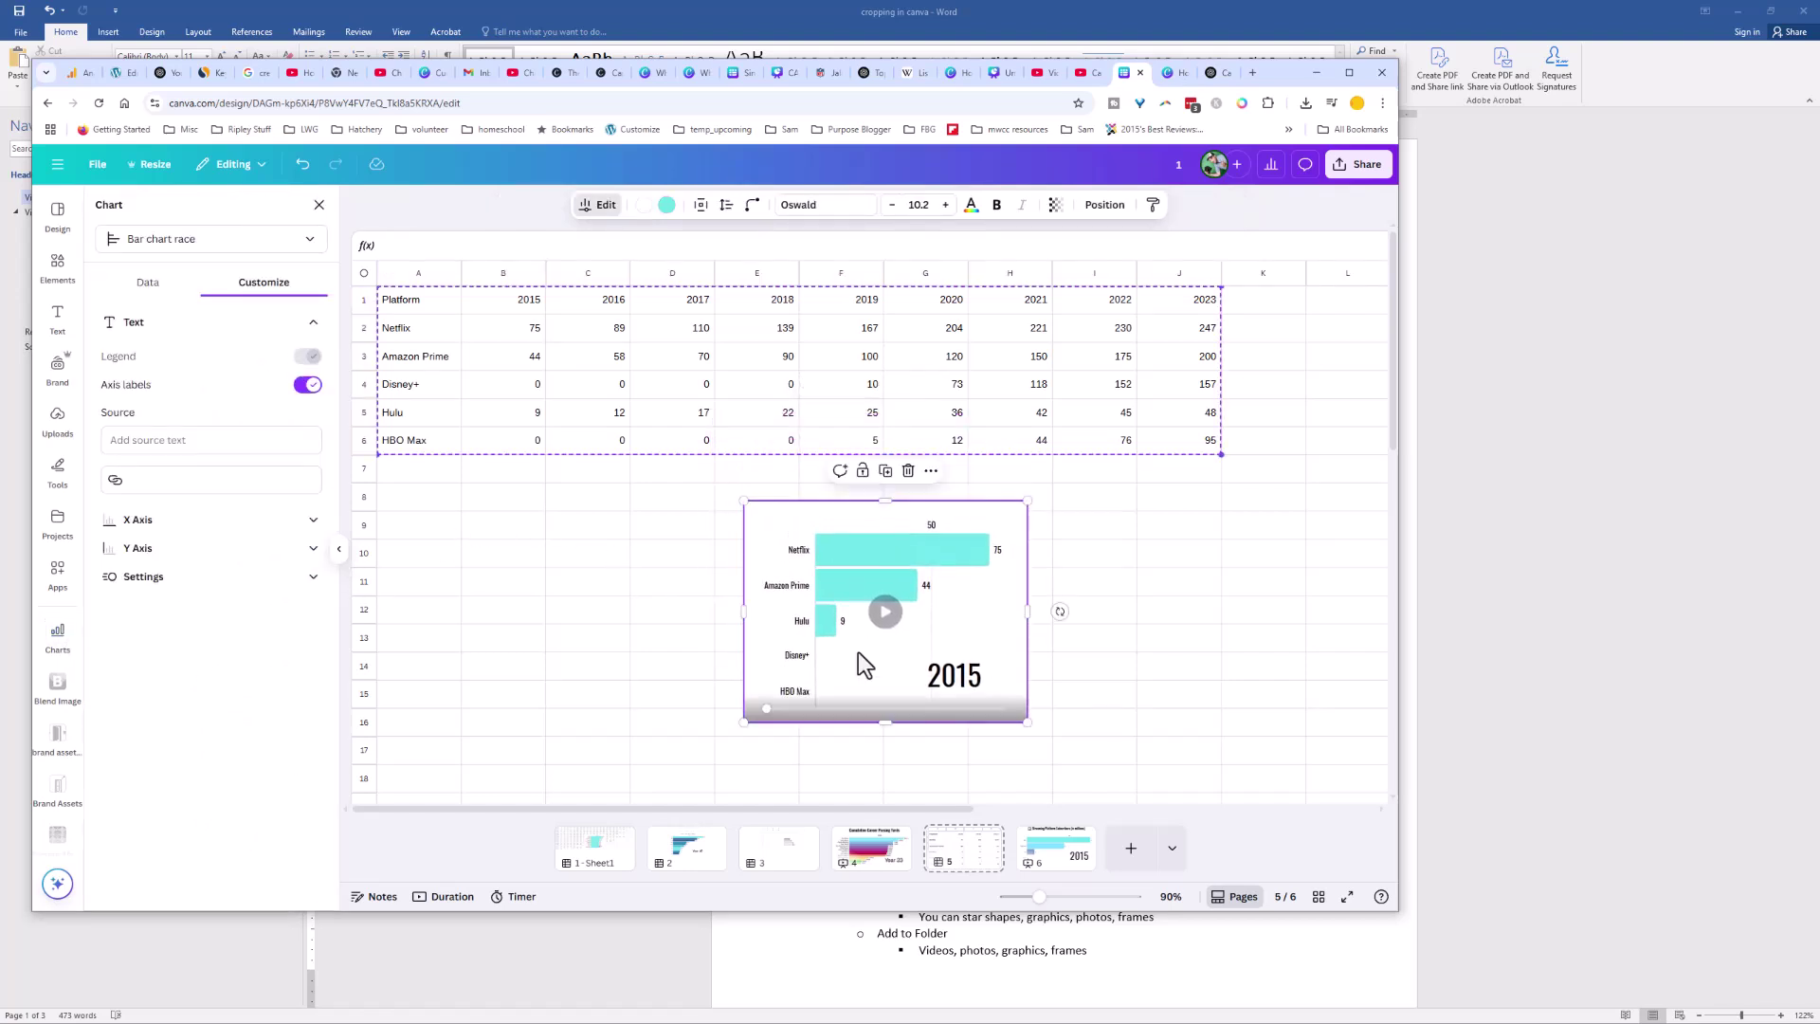
{"action": "left_click", "coordinate": [1052, 858]}
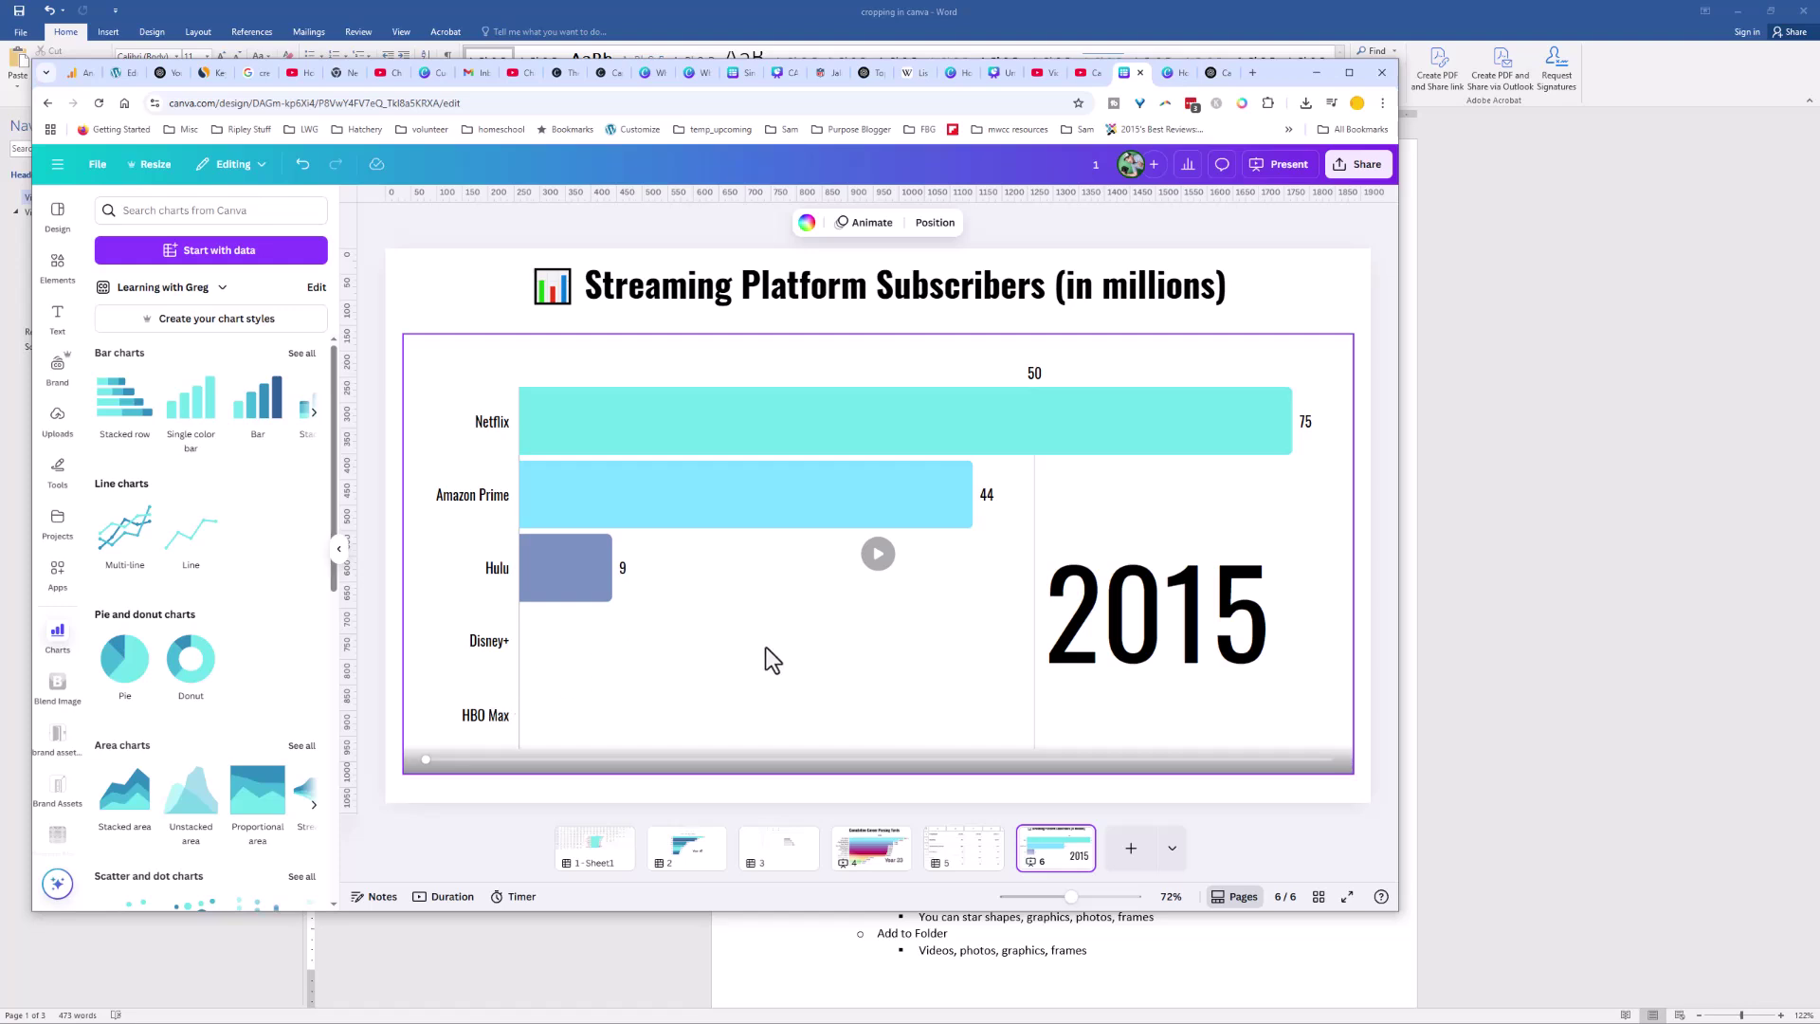
Play the streaming subscribers race, glance back at the page 5 spreadsheet, and return to page 6.
{"action": "left_click", "coordinate": [891, 561]}
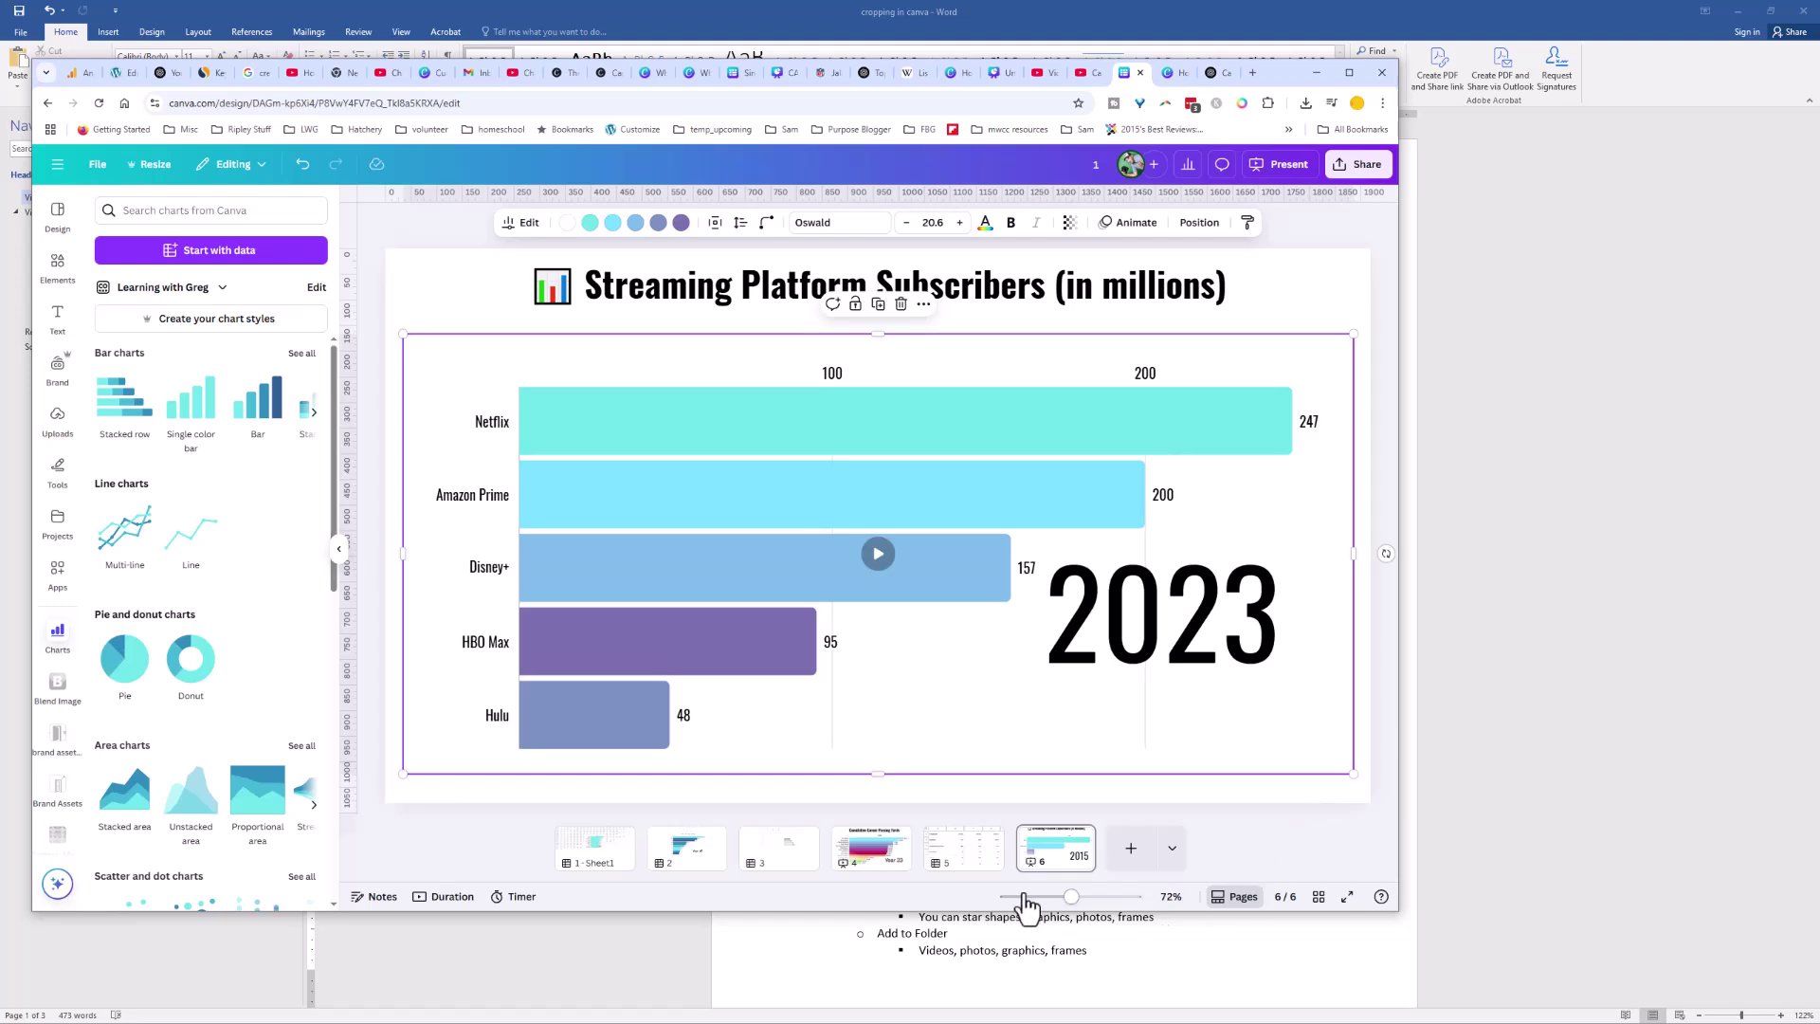
{"action": "left_click", "coordinate": [970, 865]}
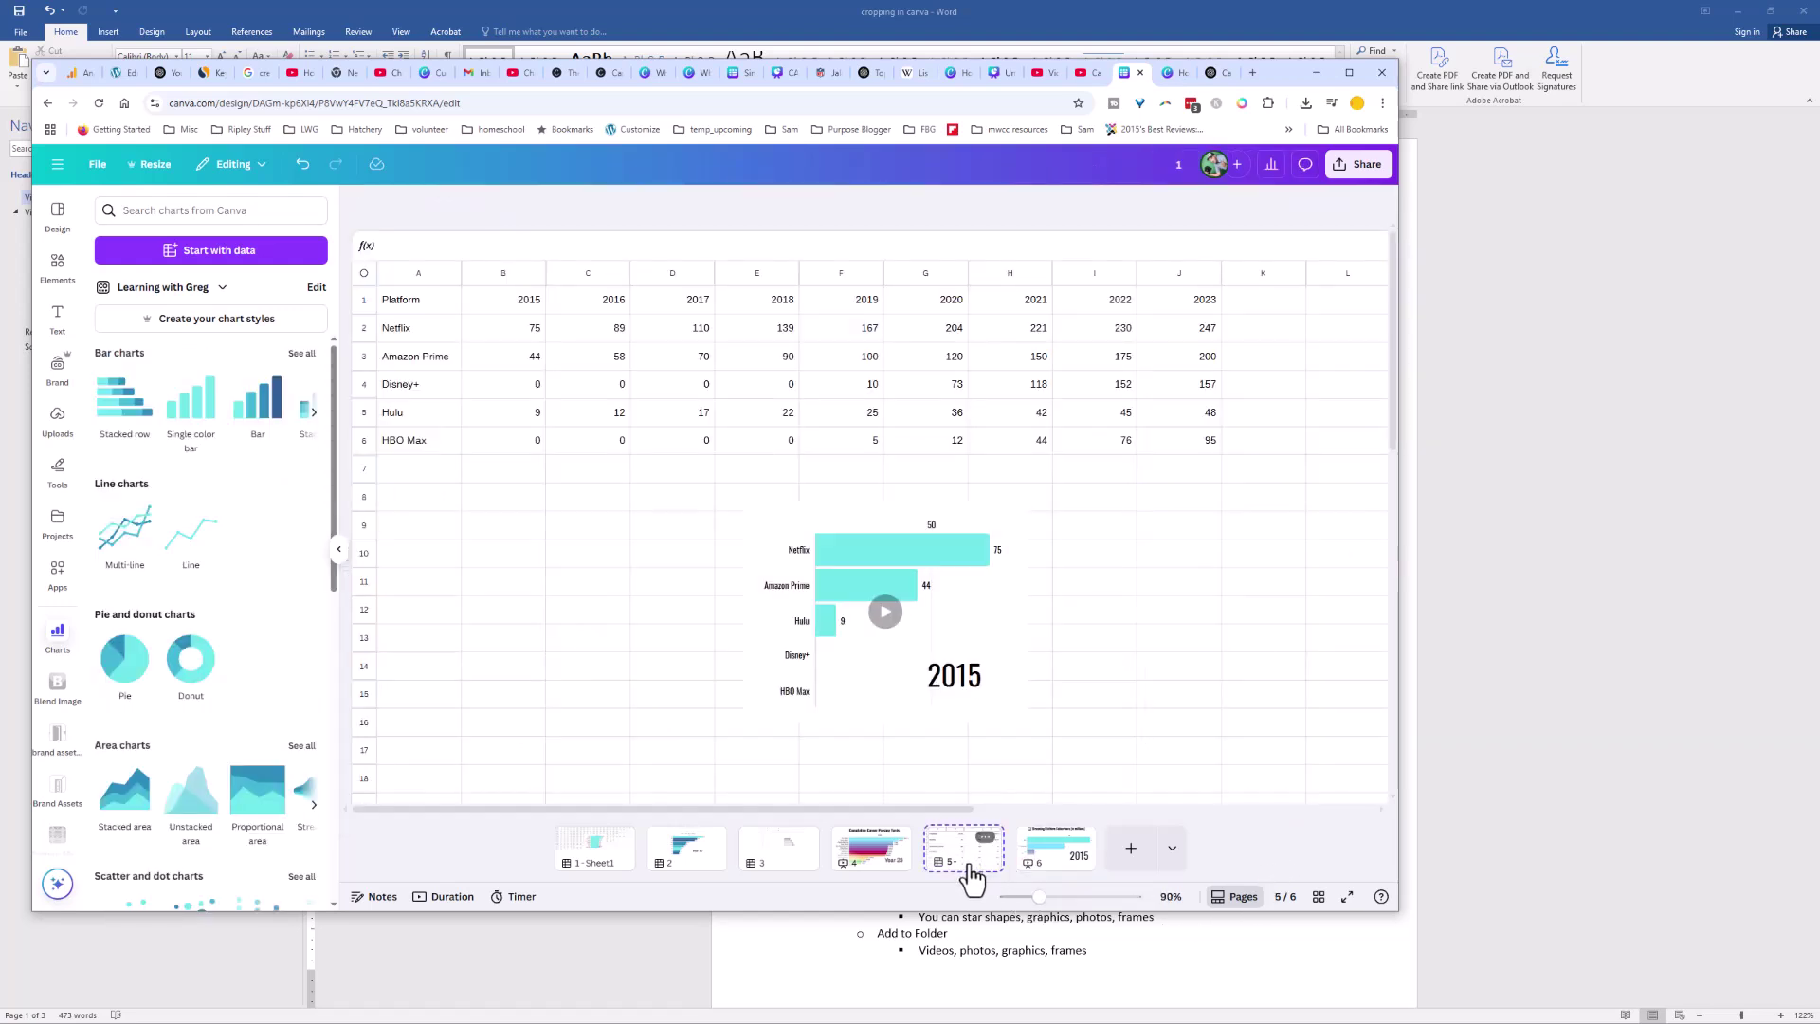
{"action": "left_click", "coordinate": [1035, 865]}
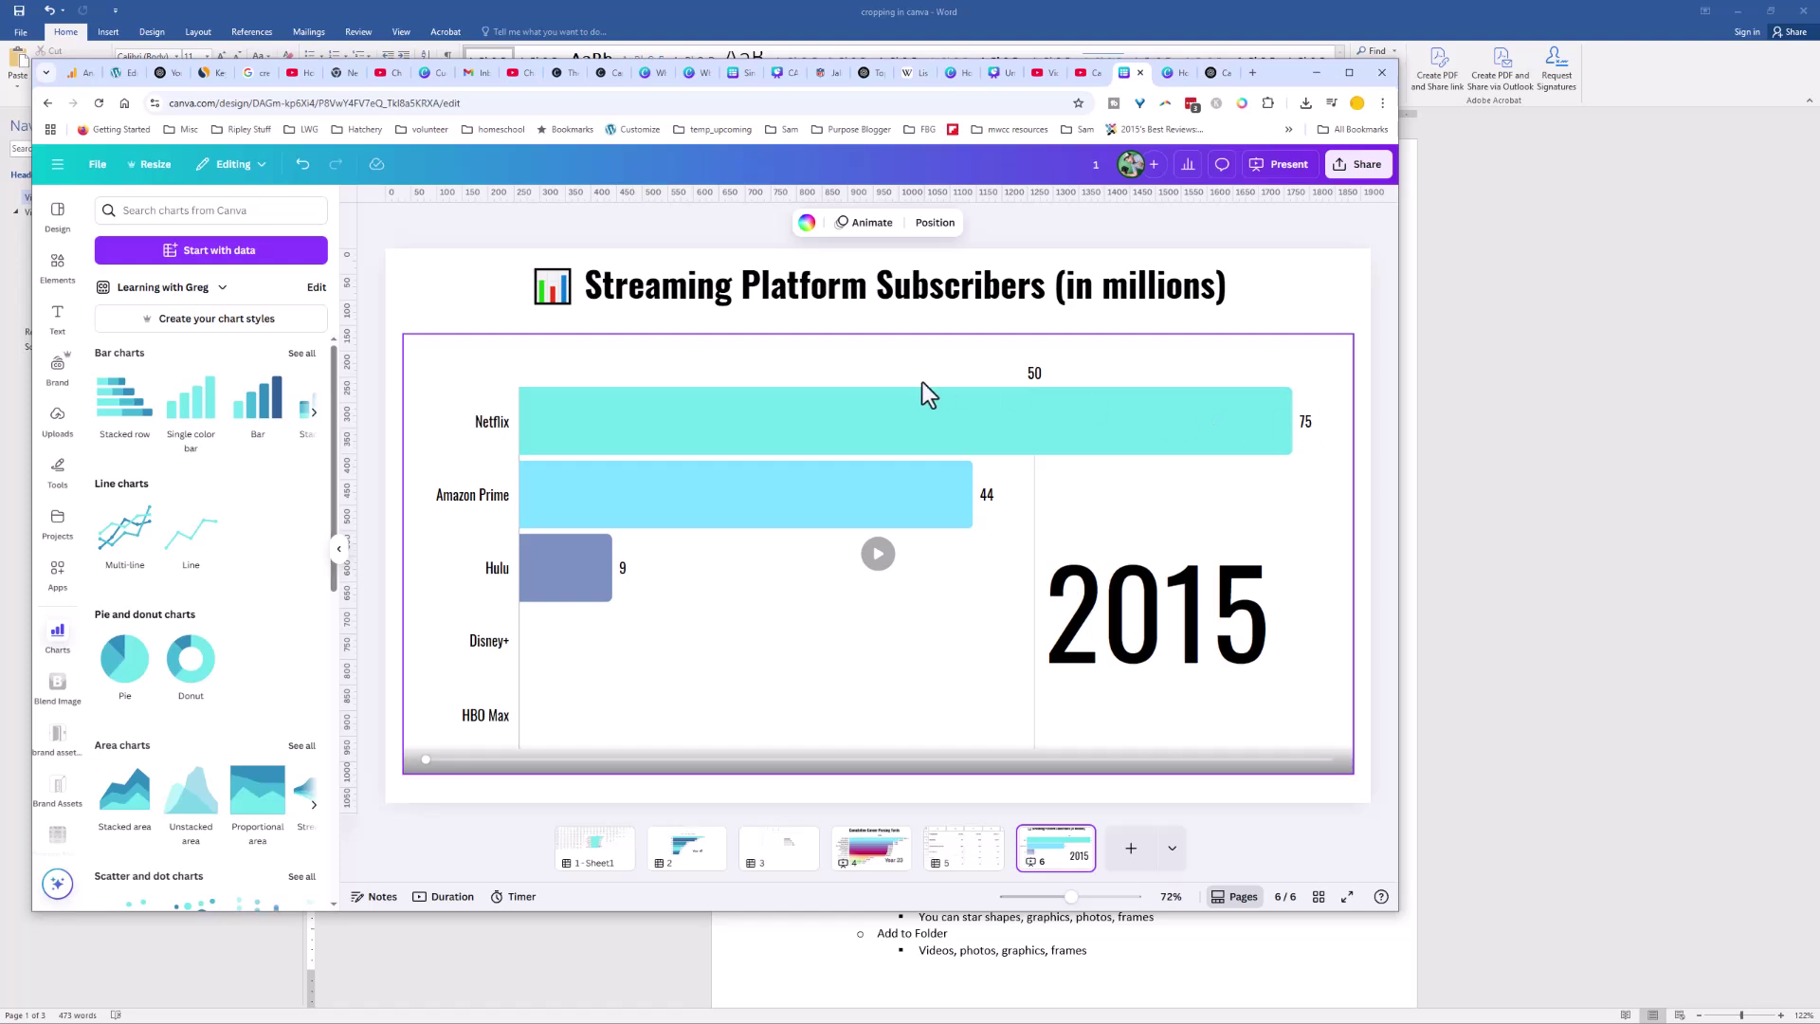
Give the chart's first bar, Netflix, the red brand colour in place of cyan.
{"action": "left_click", "coordinate": [863, 402]}
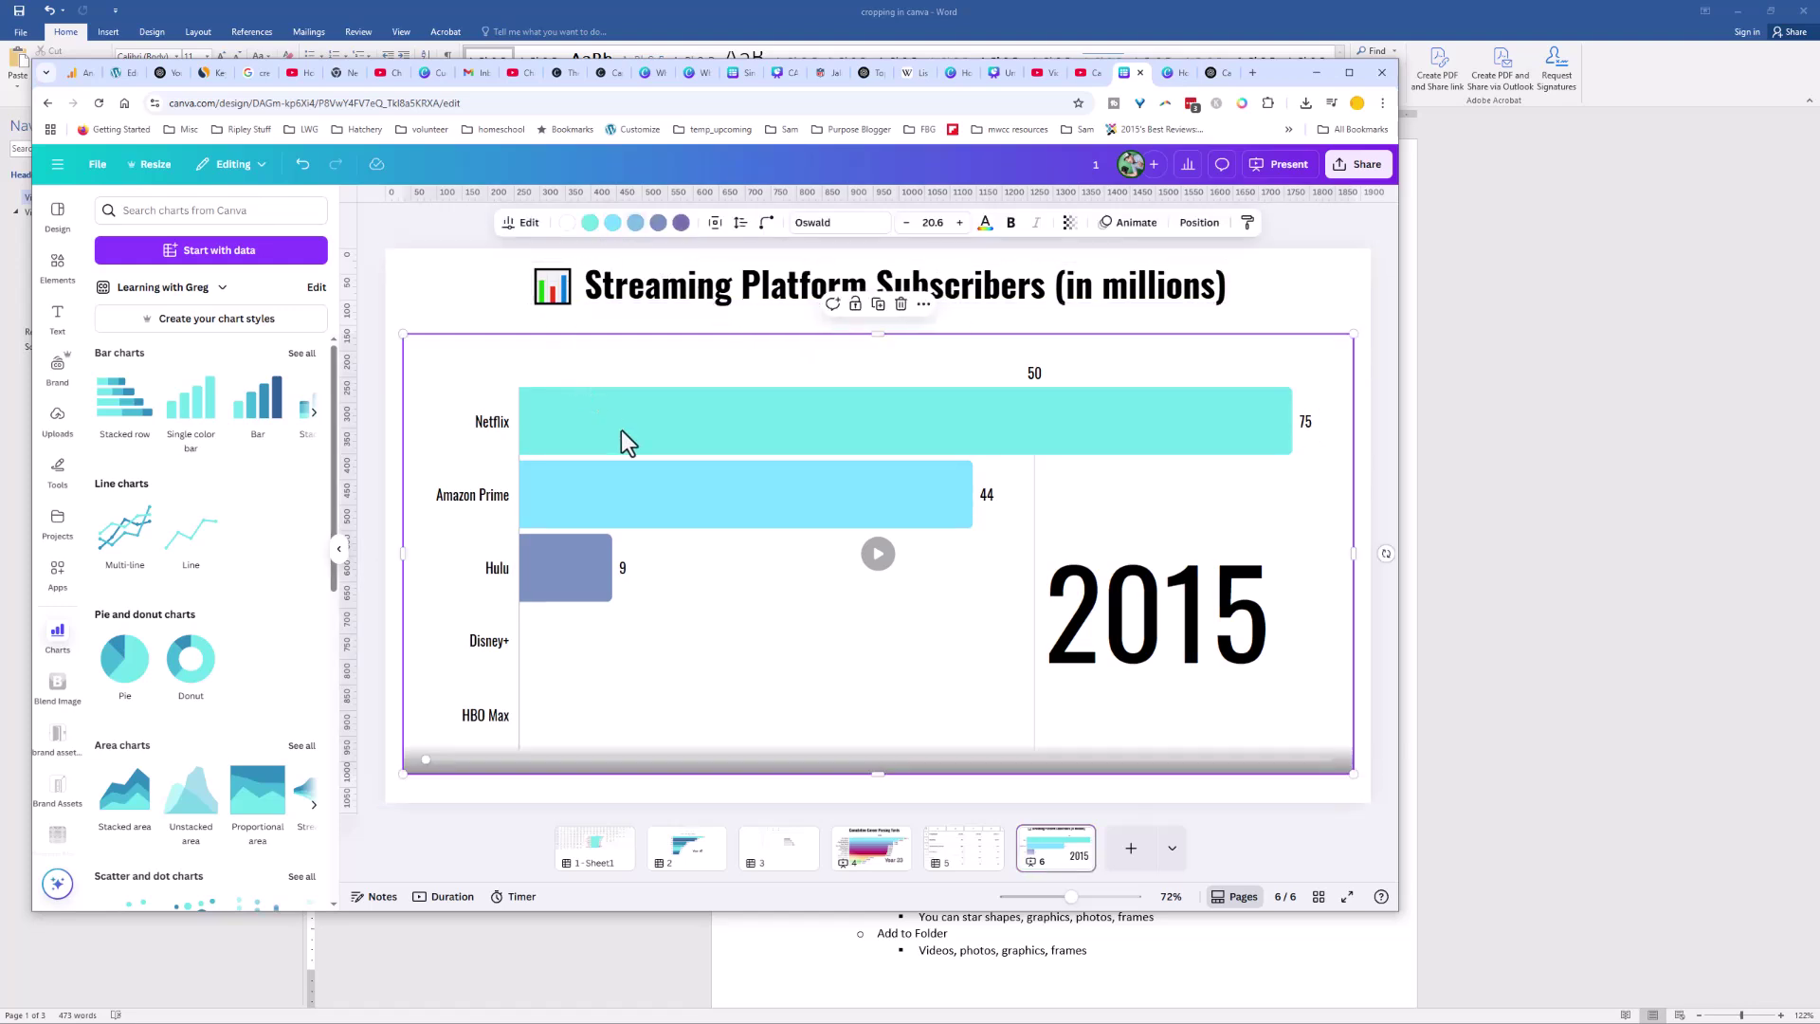
{"action": "left_click", "coordinate": [589, 224]}
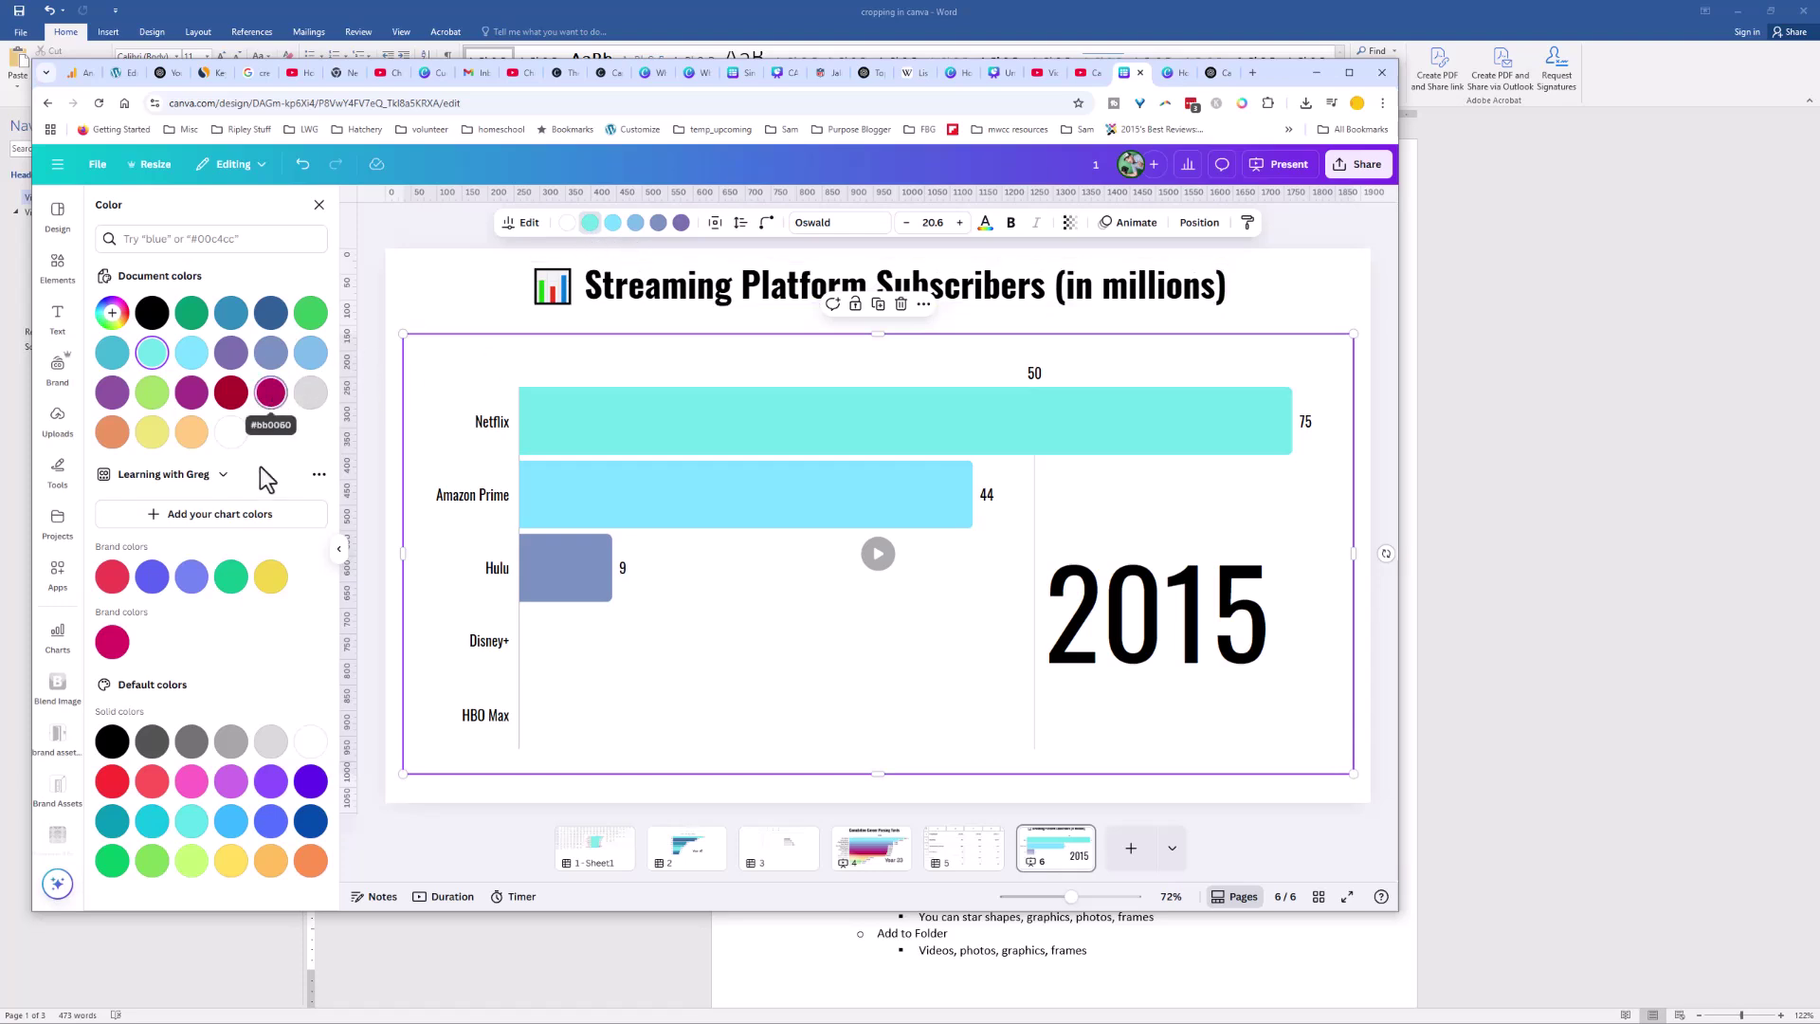
{"action": "left_click", "coordinate": [112, 574]}
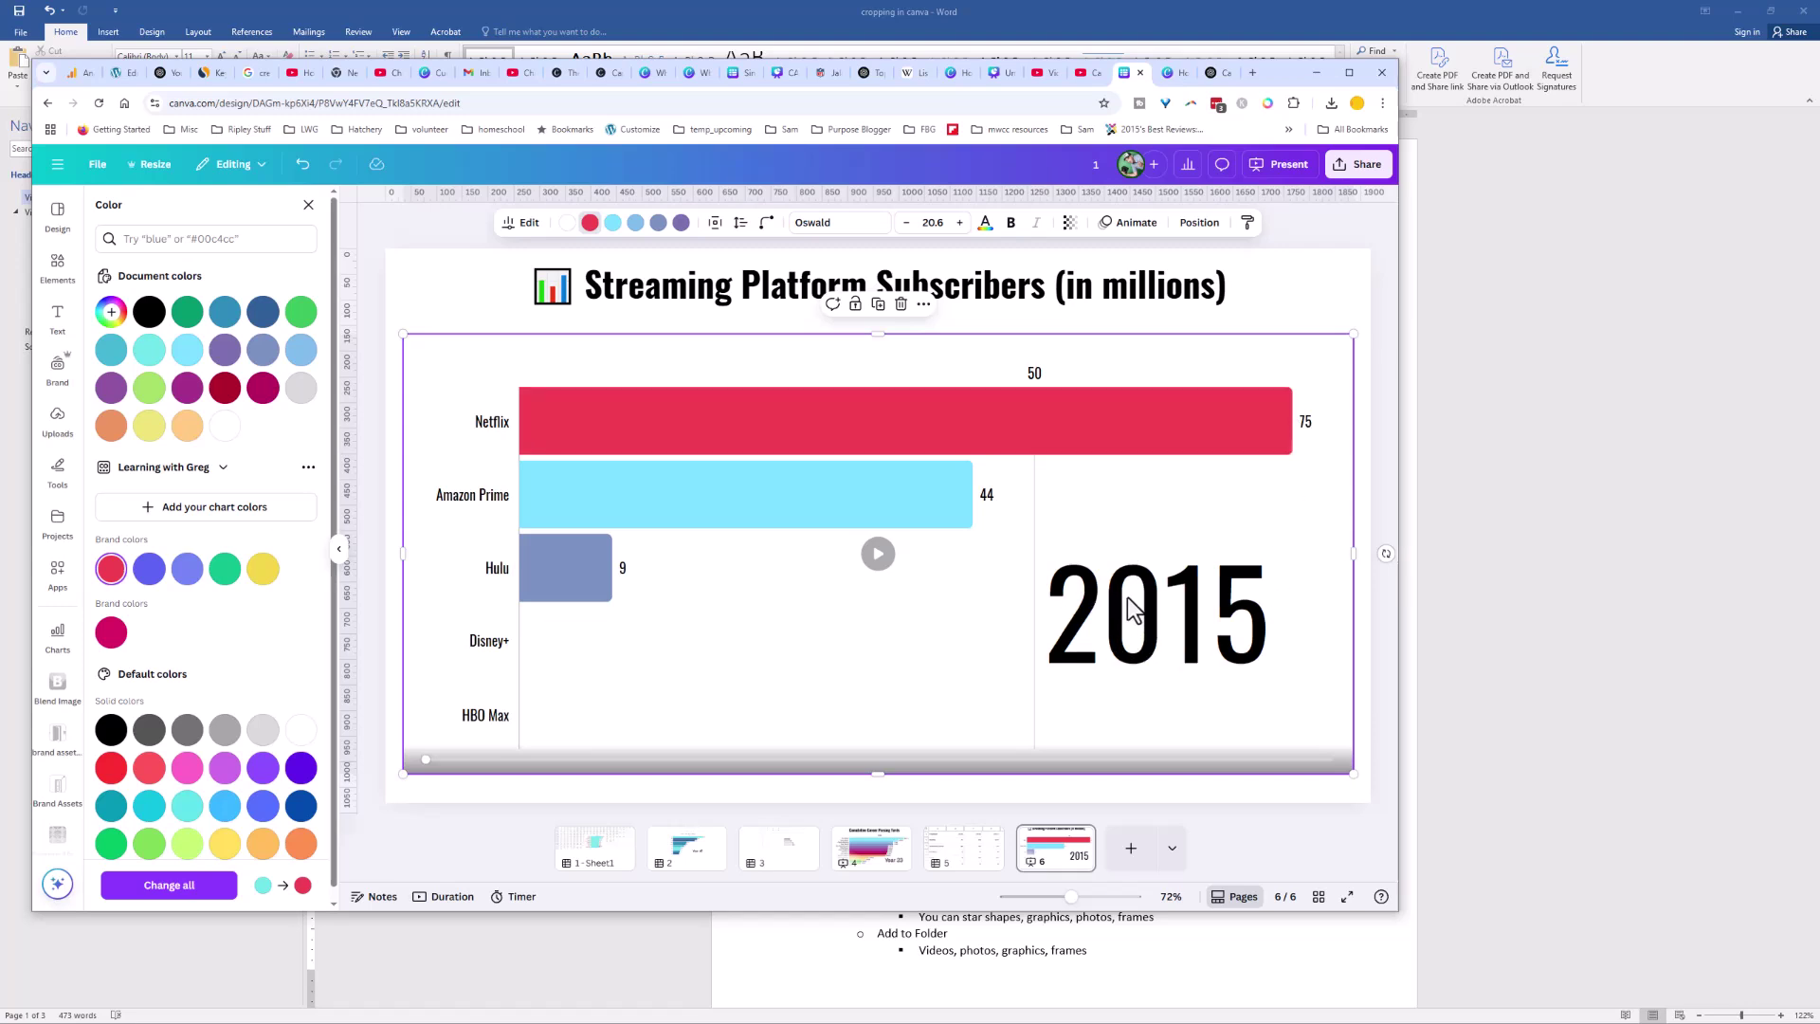
{"action": "left_click", "coordinate": [524, 232]}
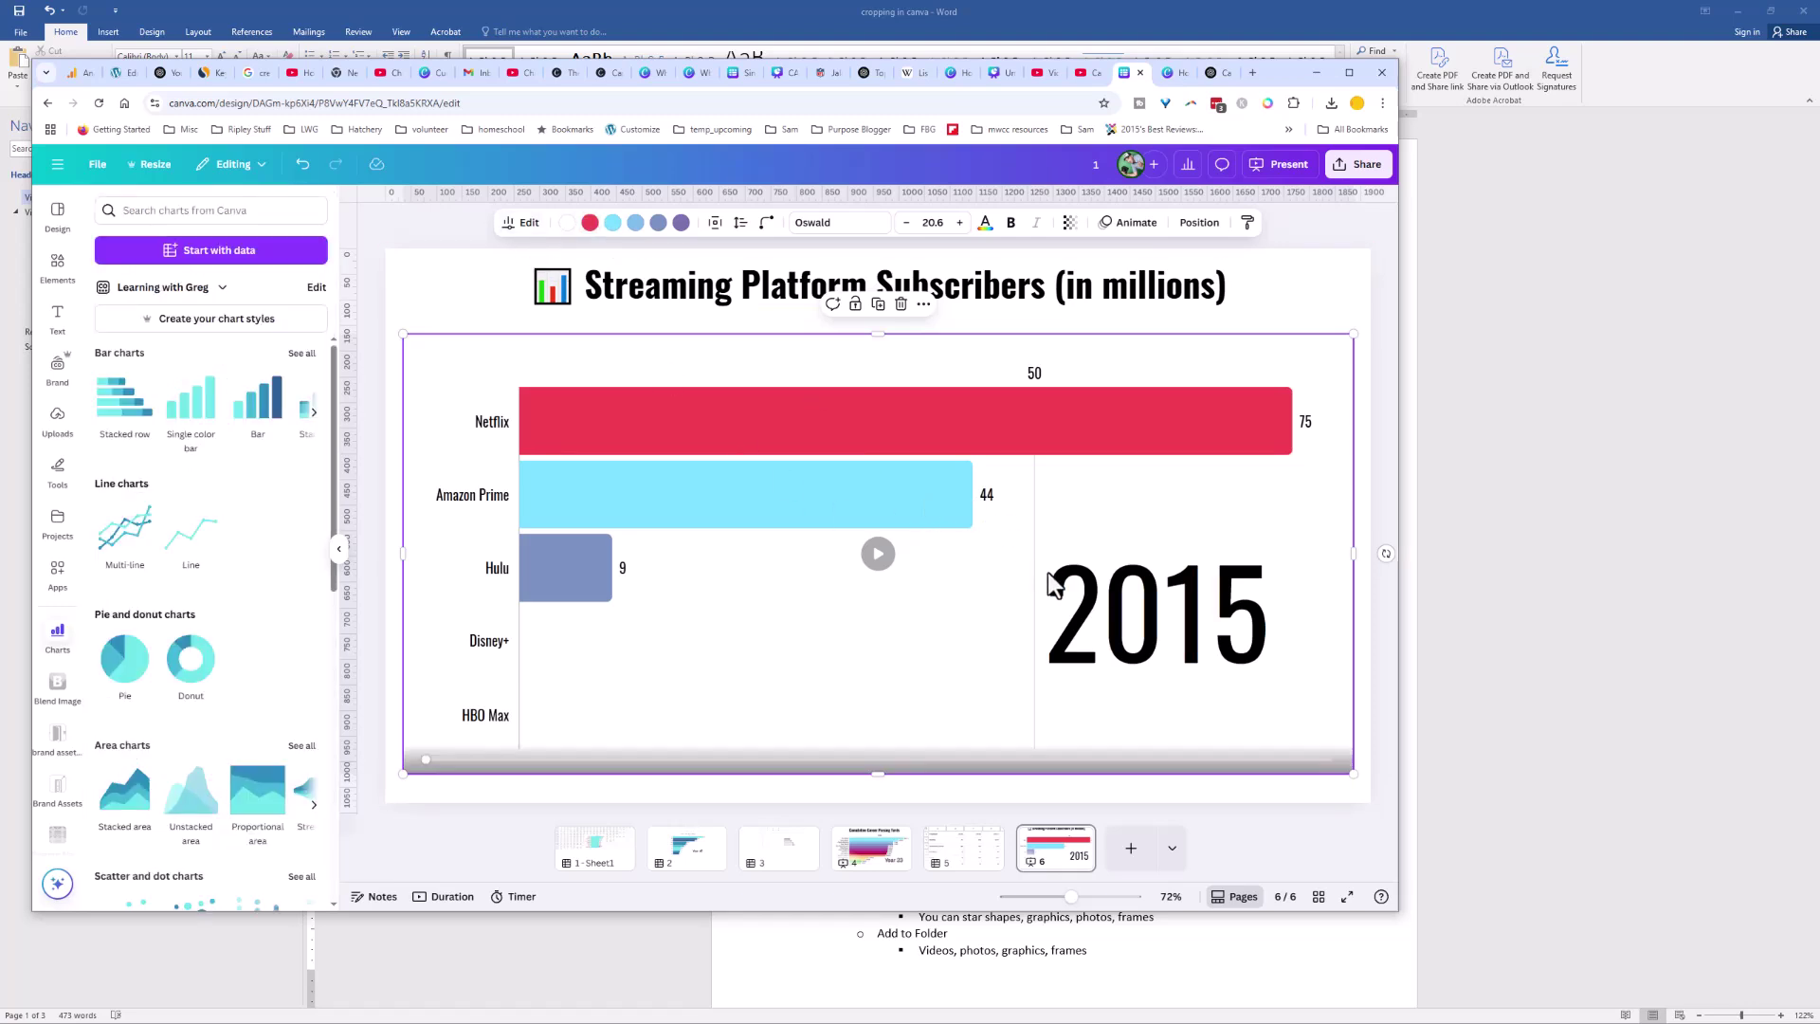